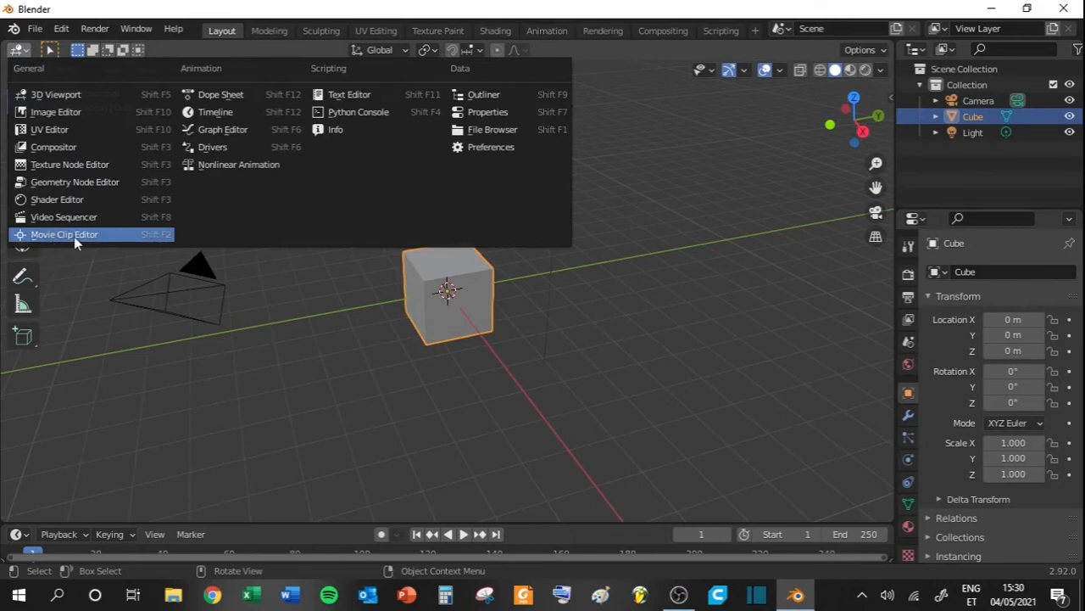
Switch the 3D viewport to the Movie Clip Editor and open the clip VID_20210504_151739.mp4 from the Desktop.
{"action": "left_click", "coordinate": [75, 236]}
{"action": "left_click", "coordinate": [456, 50]}
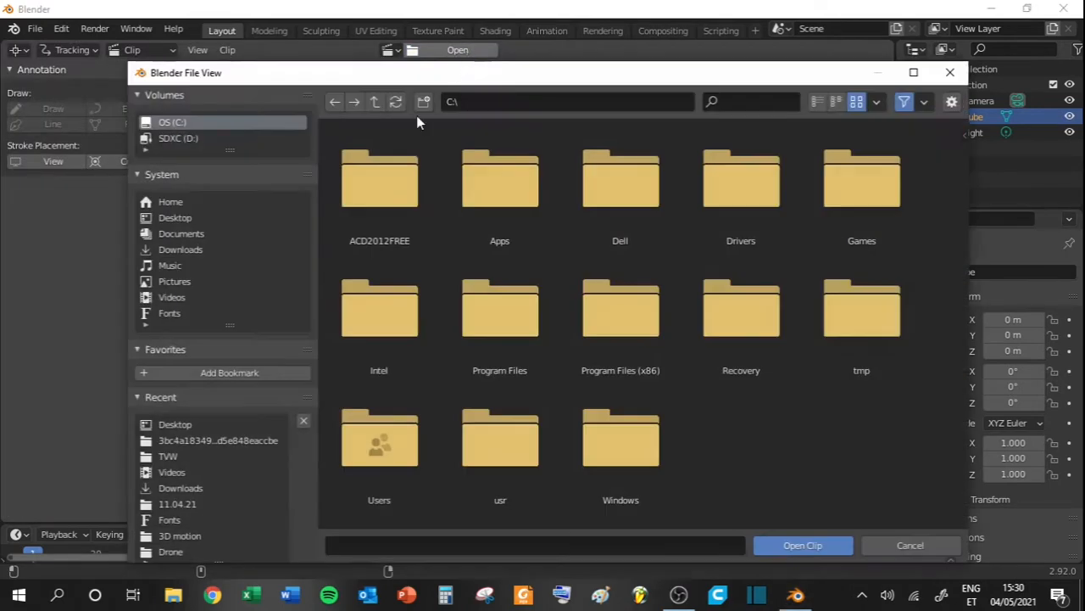
{"action": "left_click", "coordinate": [175, 218]}
{"action": "scroll", "coordinate": [738, 329], "scroll_direction": "down", "scroll_amount": 10}
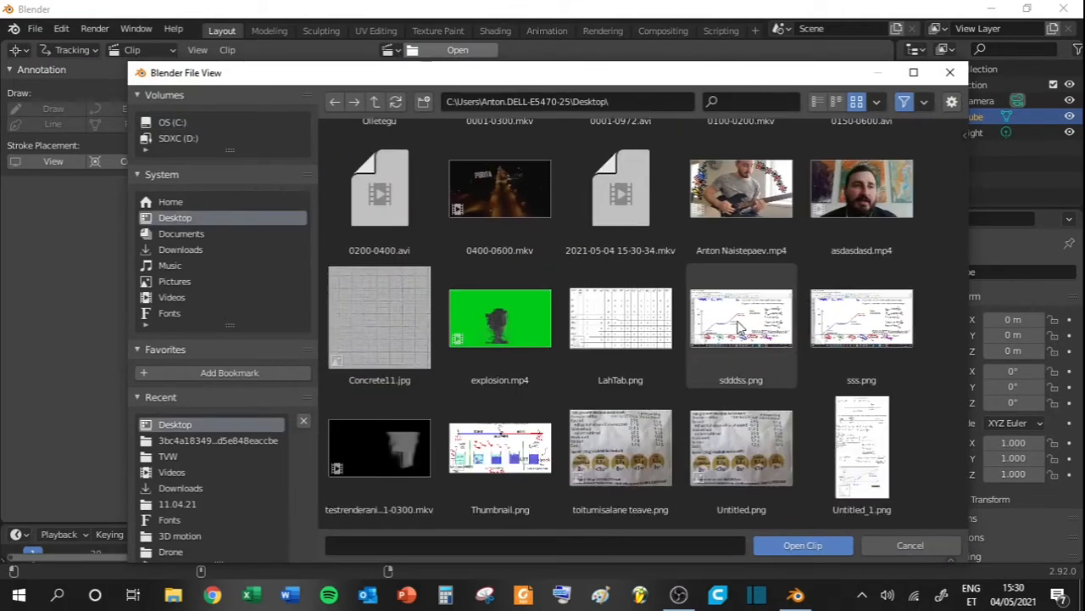
{"action": "left_click", "coordinate": [416, 462]}
{"action": "left_click", "coordinate": [802, 544]}
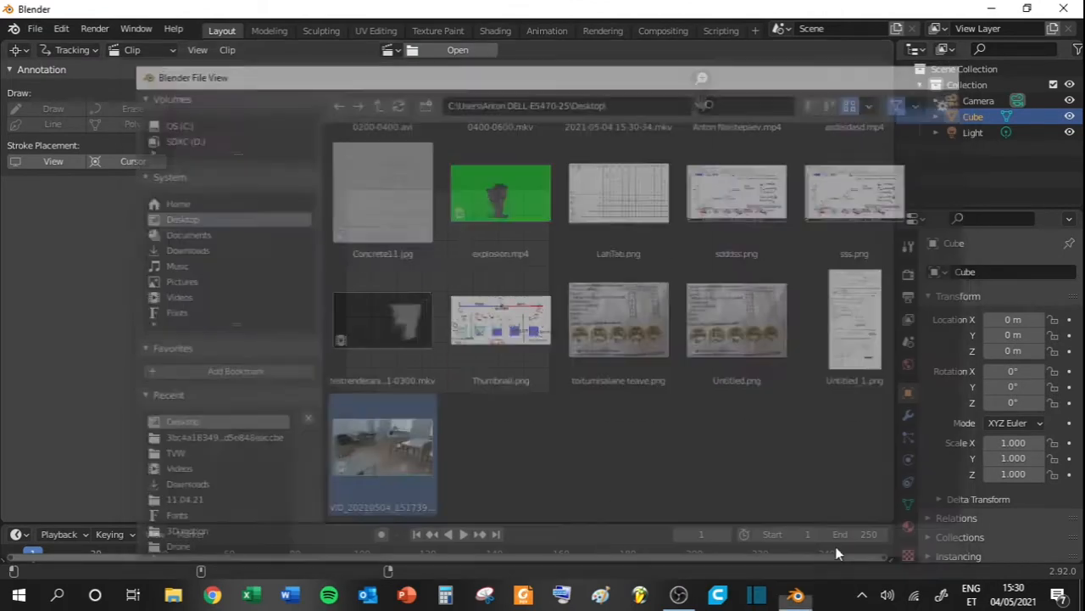
{"action": "scroll", "coordinate": [416, 246], "scroll_direction": "down", "scroll_amount": 4}
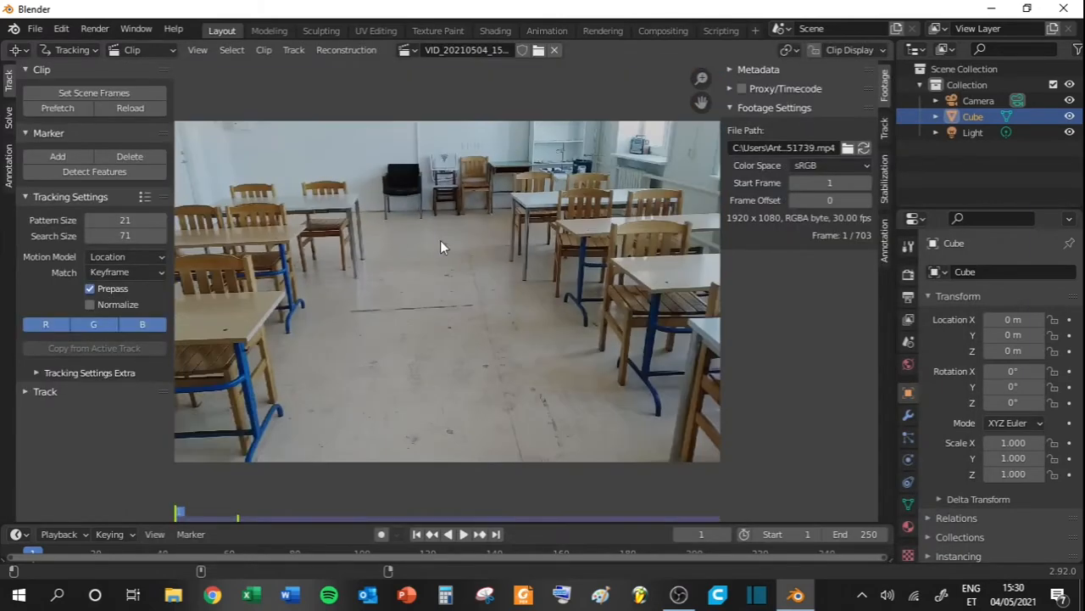
{"action": "scroll", "coordinate": [374, 232], "scroll_direction": "up", "scroll_amount": 1}
{"action": "middle_click_drag", "start_coordinate": [376, 229], "coordinate": [394, 230]}
{"action": "scroll", "coordinate": [447, 277], "scroll_direction": "down", "scroll_amount": 4}
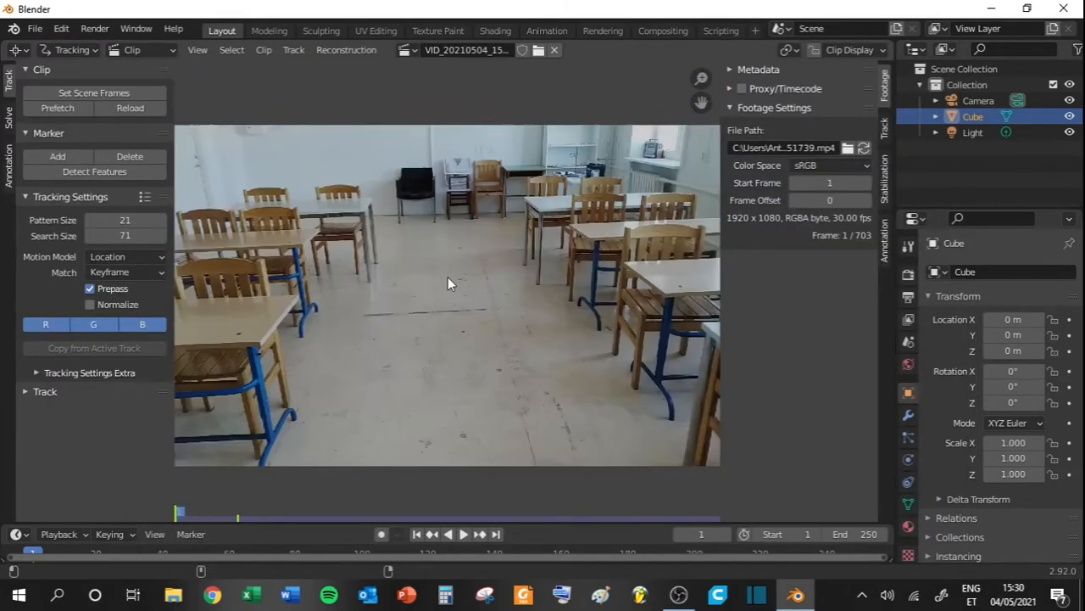
{"action": "scroll", "coordinate": [426, 305], "scroll_direction": "up", "scroll_amount": 2}
{"action": "middle_click_drag", "start_coordinate": [383, 286], "coordinate": [411, 300]}
{"action": "scroll", "coordinate": [410, 305], "scroll_direction": "down", "scroll_amount": 1}
{"action": "middle_click_drag", "start_coordinate": [492, 308], "coordinate": [469, 308]}
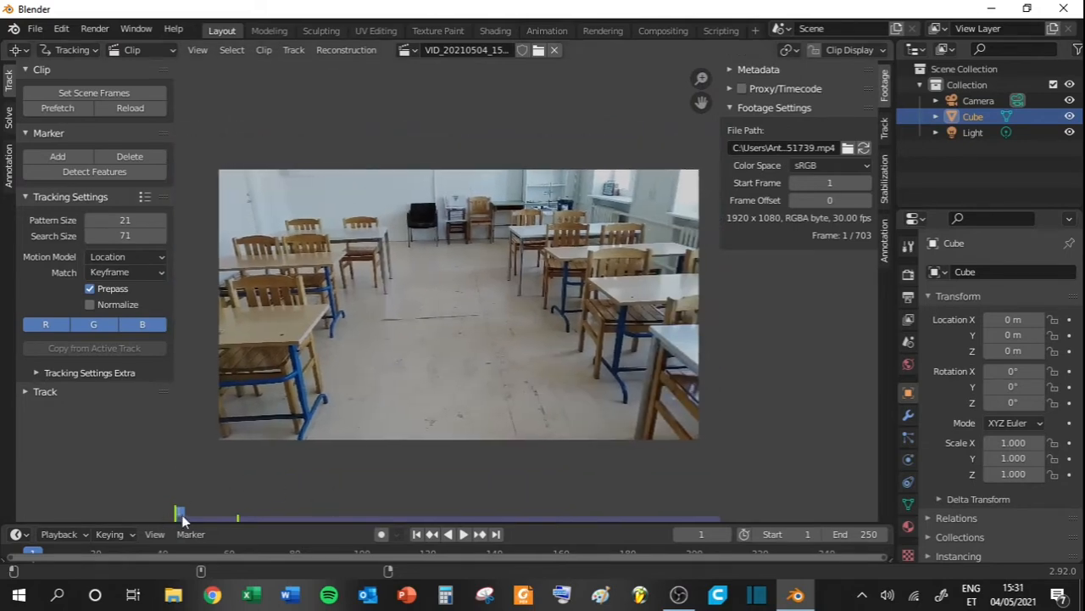
Enlarge the timeline area and play the classroom footage, scrubbing ahead to frame 252.
{"action": "left_click_drag", "start_coordinate": [178, 514], "coordinate": [531, 423]}
{"action": "key", "text": "space"}
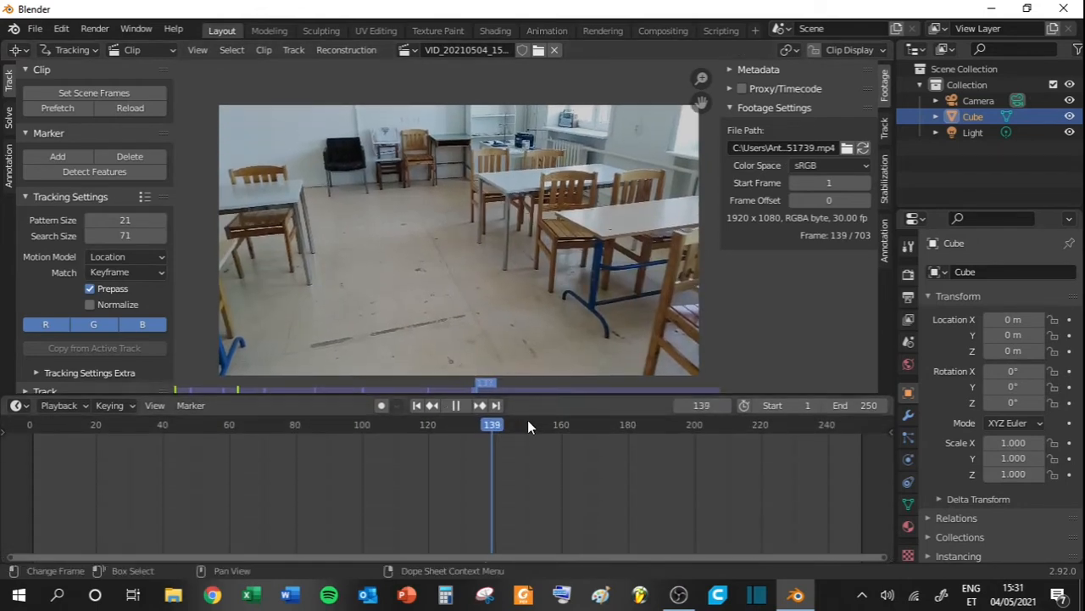
{"action": "left_click_drag", "start_coordinate": [714, 425], "coordinate": [867, 432]}
{"action": "key", "text": "space"}
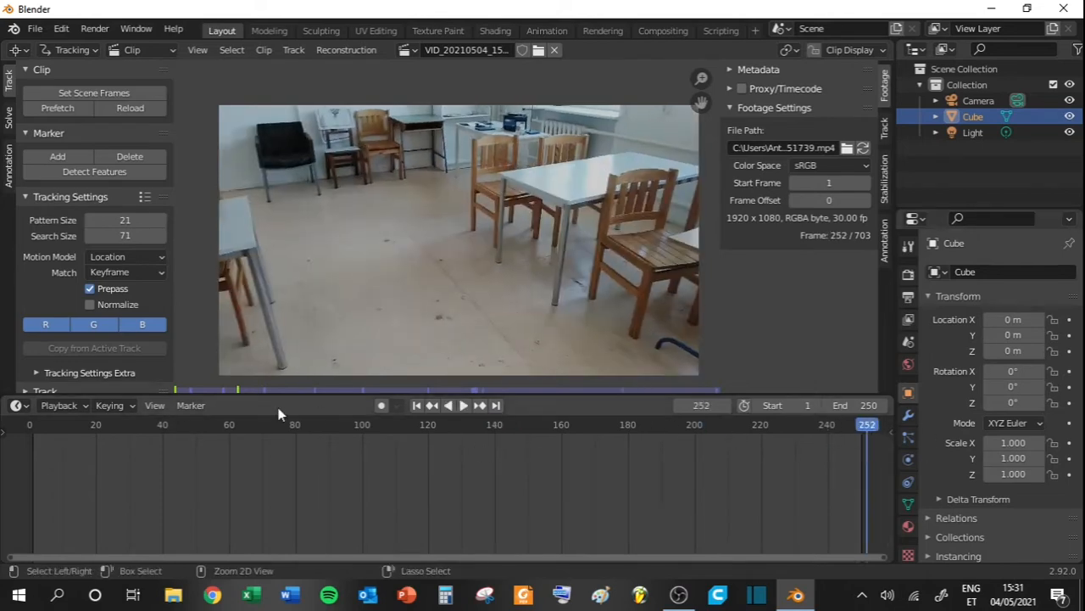
Go to the clip's last frame, 703, and set the scene's end frame to 703.
{"action": "scroll", "coordinate": [425, 468], "scroll_direction": "right", "scroll_amount": 8, "text": "ctrl"}
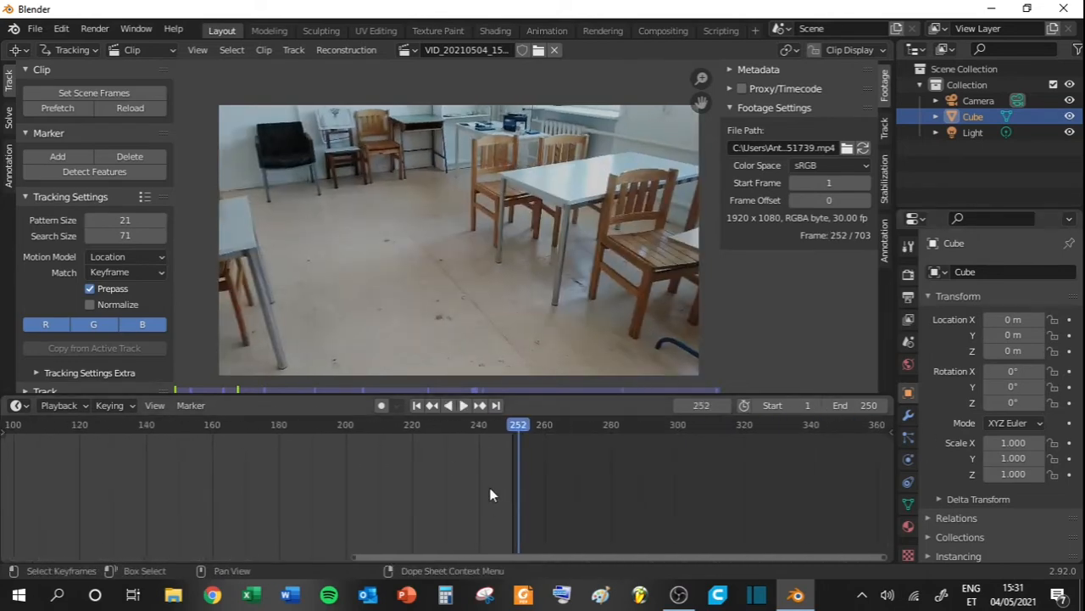
{"action": "scroll", "coordinate": [489, 498], "scroll_direction": "up", "scroll_amount": 3}
{"action": "scroll", "coordinate": [489, 498], "scroll_direction": "up", "scroll_amount": 1}
{"action": "scroll", "coordinate": [488, 498], "scroll_direction": "down", "scroll_amount": 10}
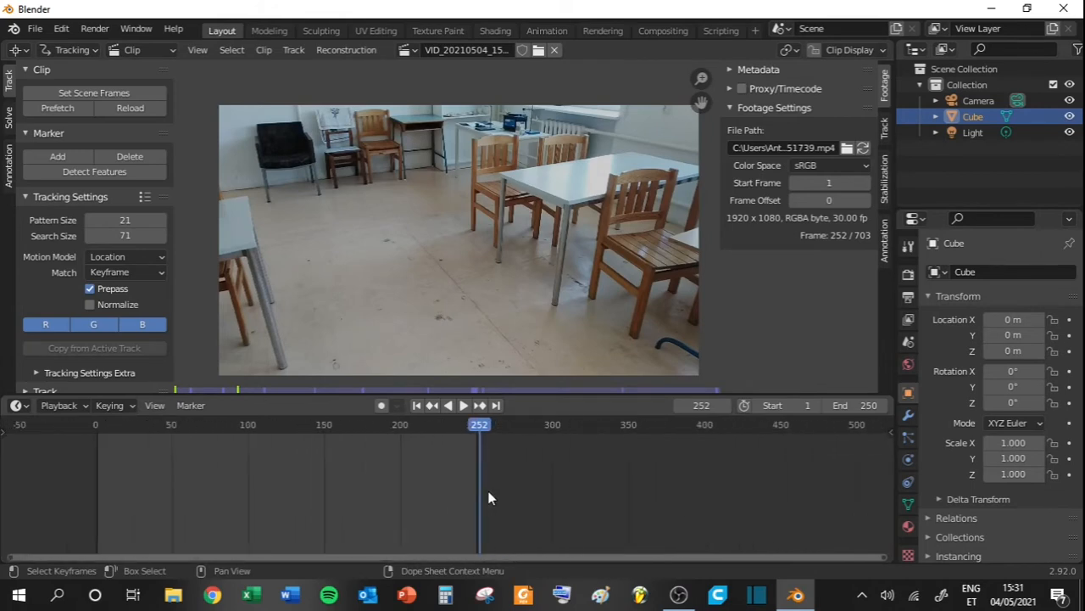
{"action": "left_click_drag", "start_coordinate": [831, 428], "coordinate": [709, 430]}
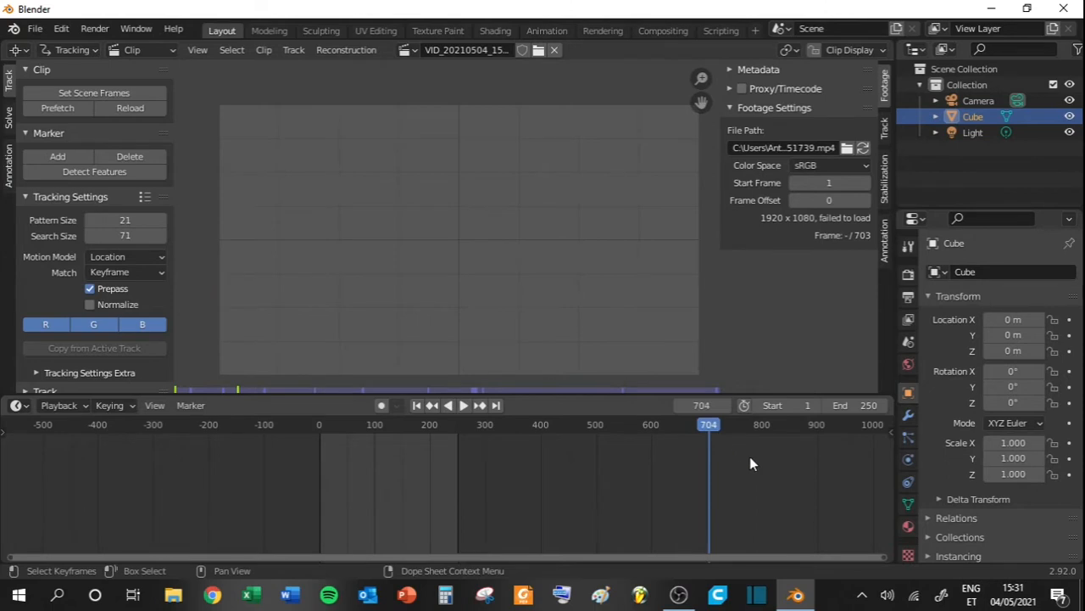
{"action": "key", "text": "Left"}
{"action": "key", "text": "Left"}
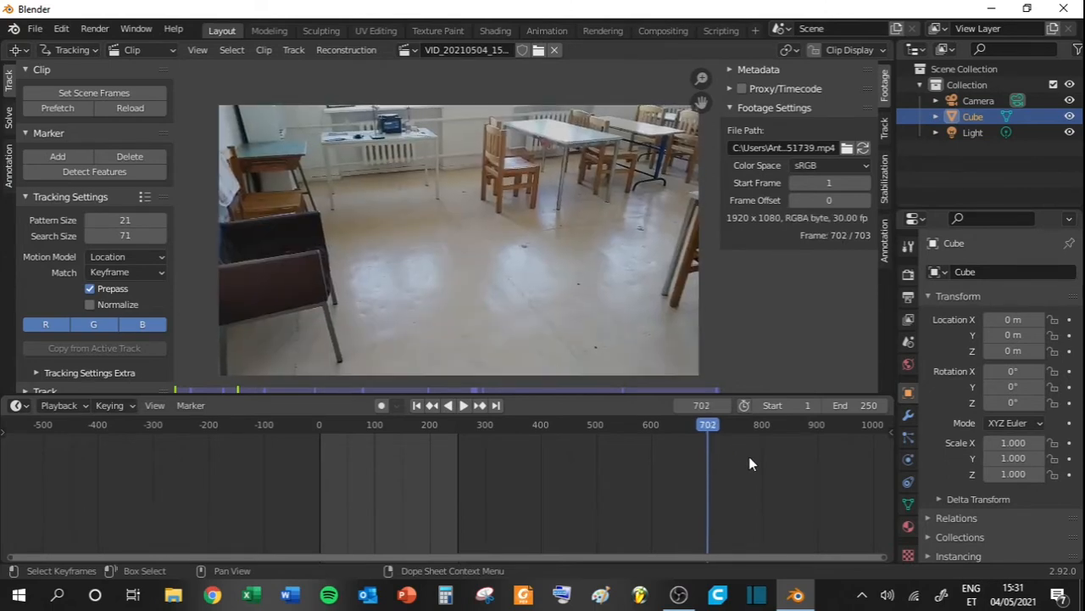
{"action": "key", "text": "Right"}
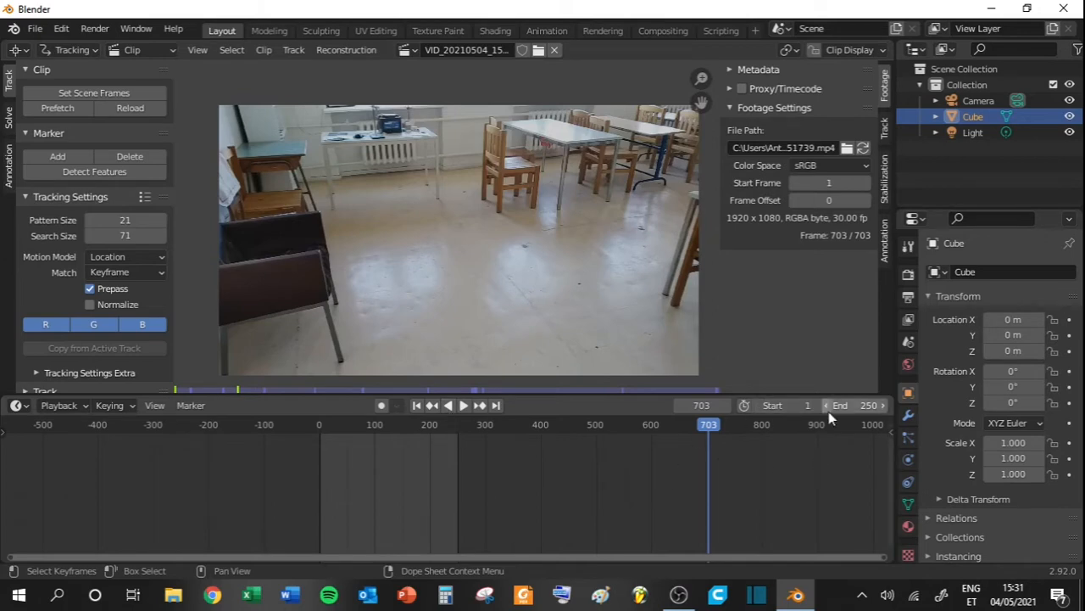
{"action": "left_click", "coordinate": [868, 407]}
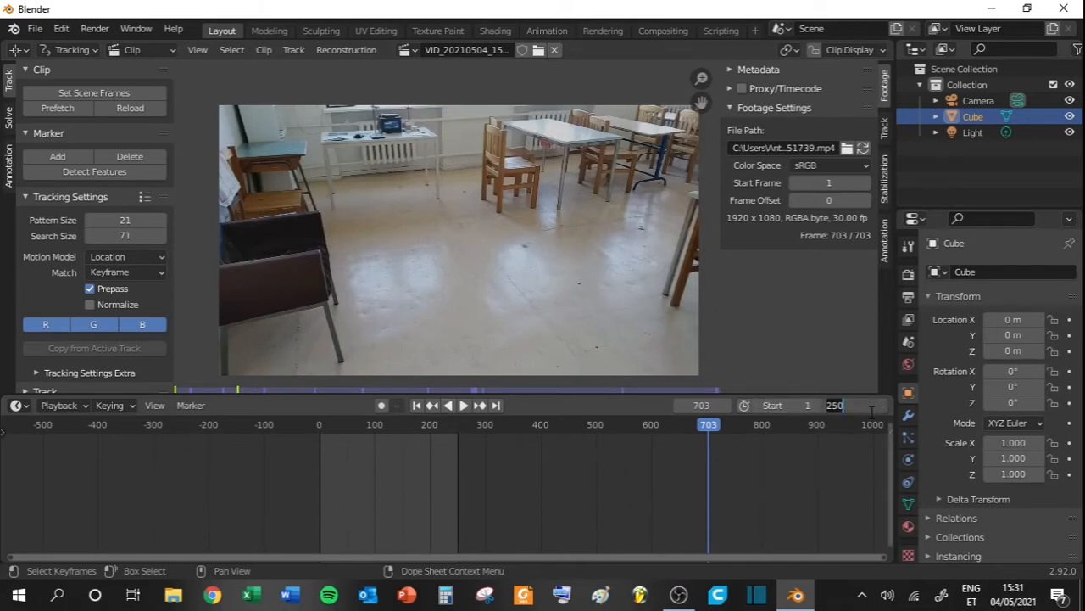
{"action": "type", "text": "703"}
{"action": "key", "text": "Return"}
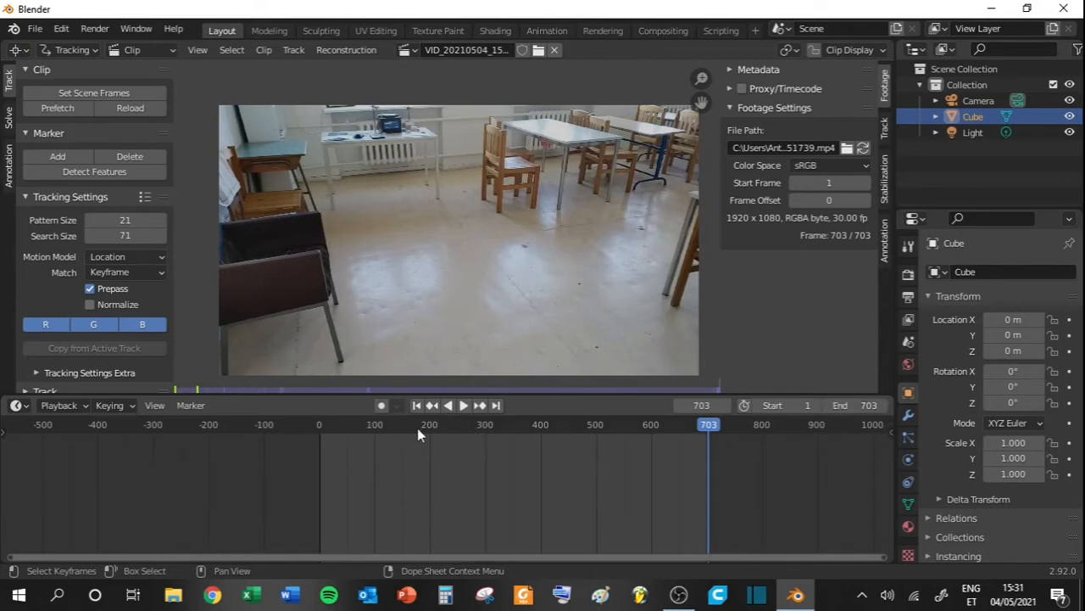
Scrub through the footage for a suitable starting point and set the scene's start frame to 350.
{"action": "left_click", "coordinate": [384, 425]}
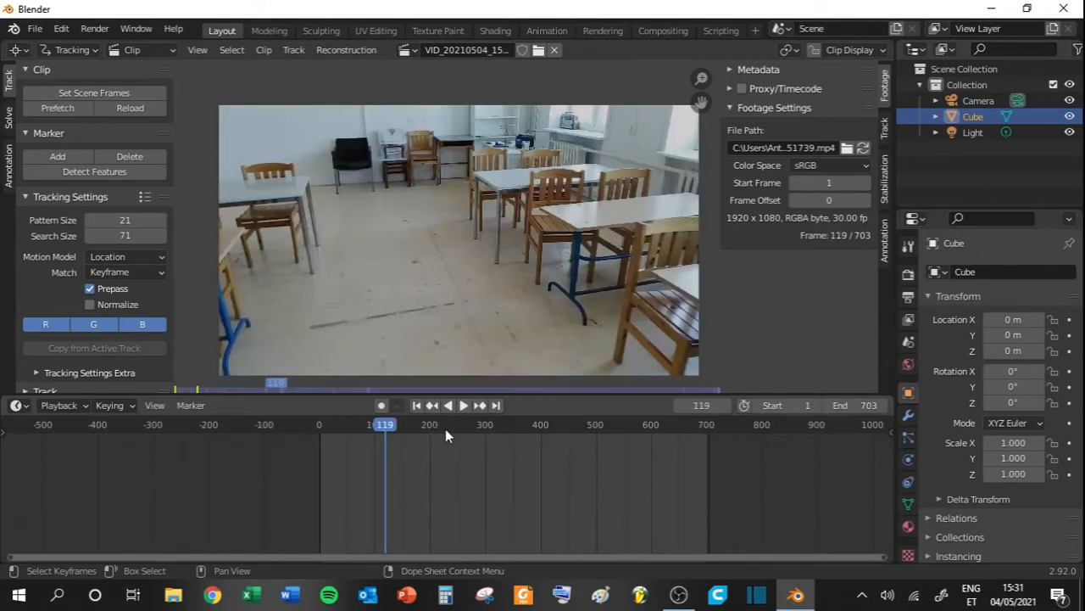
{"action": "left_click", "coordinate": [477, 422]}
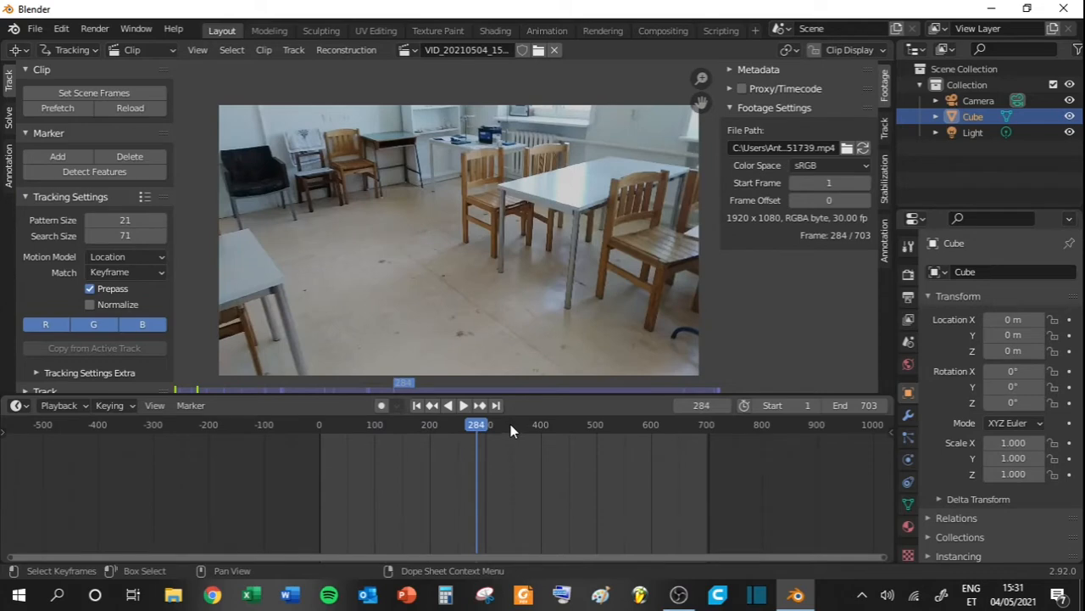
{"action": "left_click", "coordinate": [511, 426]}
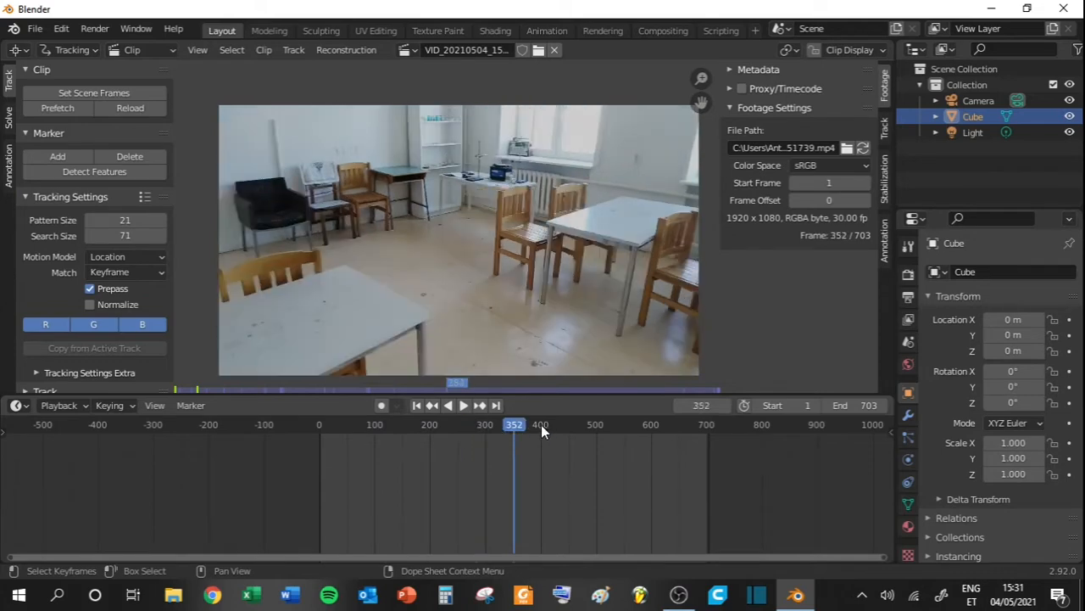
{"action": "left_click", "coordinate": [541, 425]}
{"action": "left_click", "coordinate": [522, 428]}
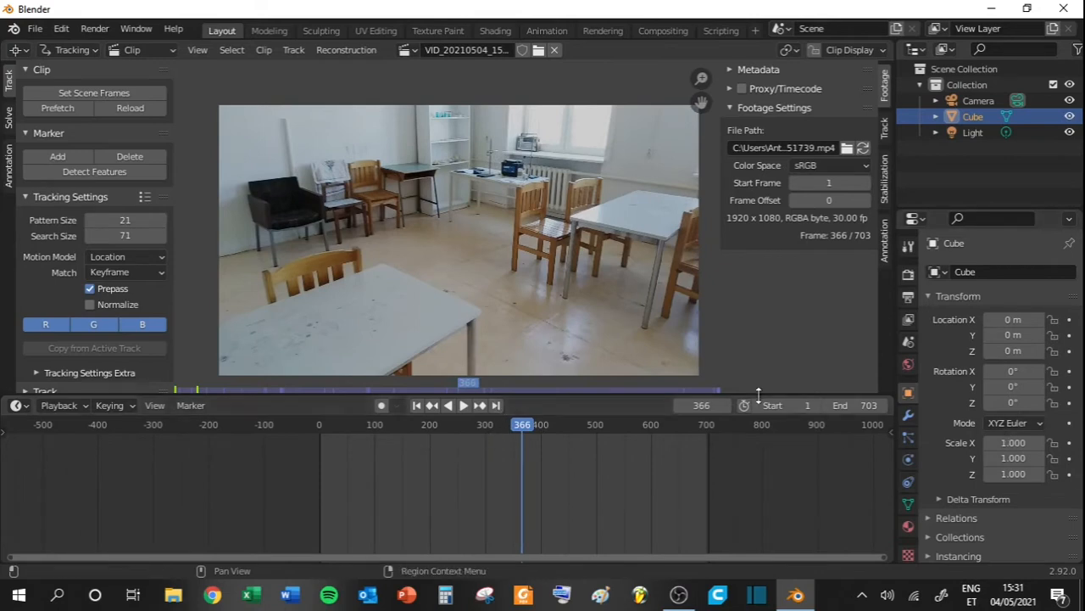
{"action": "left_click", "coordinate": [800, 405]}
{"action": "type", "text": "350"}
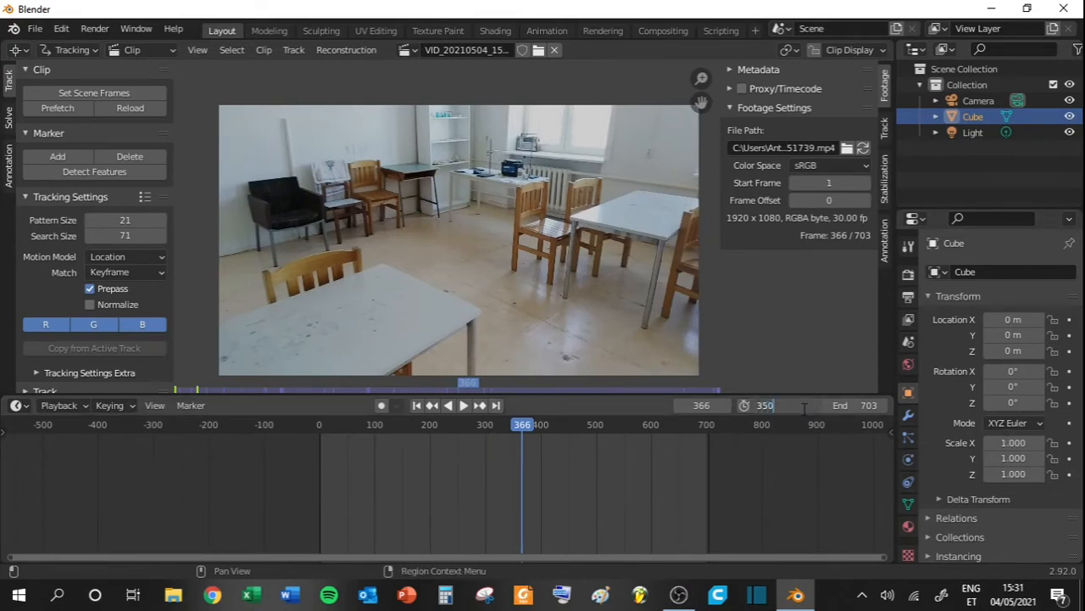
{"action": "key", "text": "Return"}
Play the footage within the shortened frame range and return to start frame 350.
{"action": "left_click", "coordinate": [514, 424]}
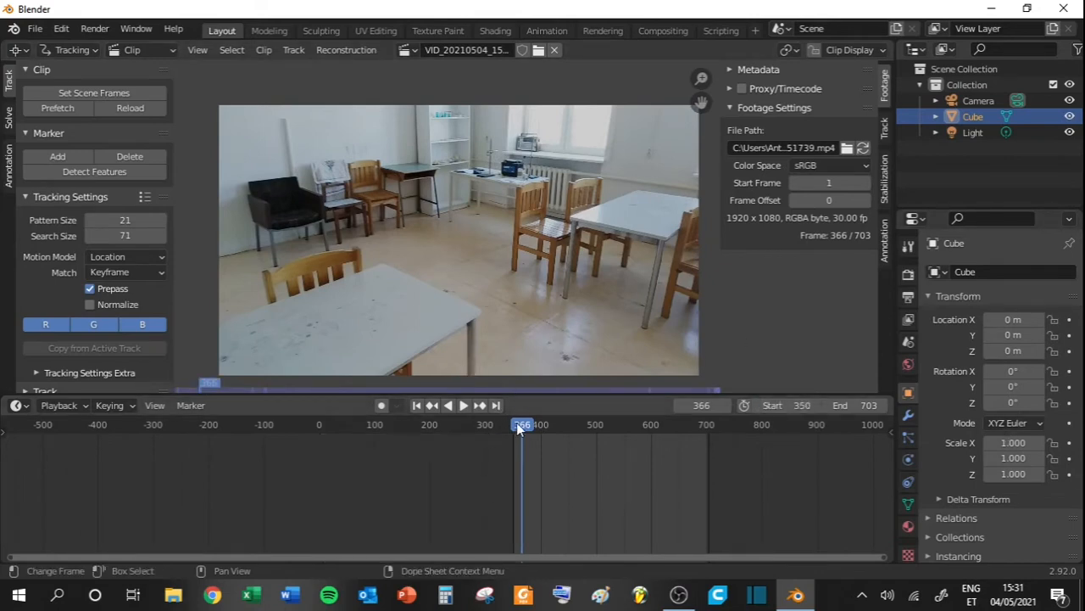
{"action": "key", "text": "space"}
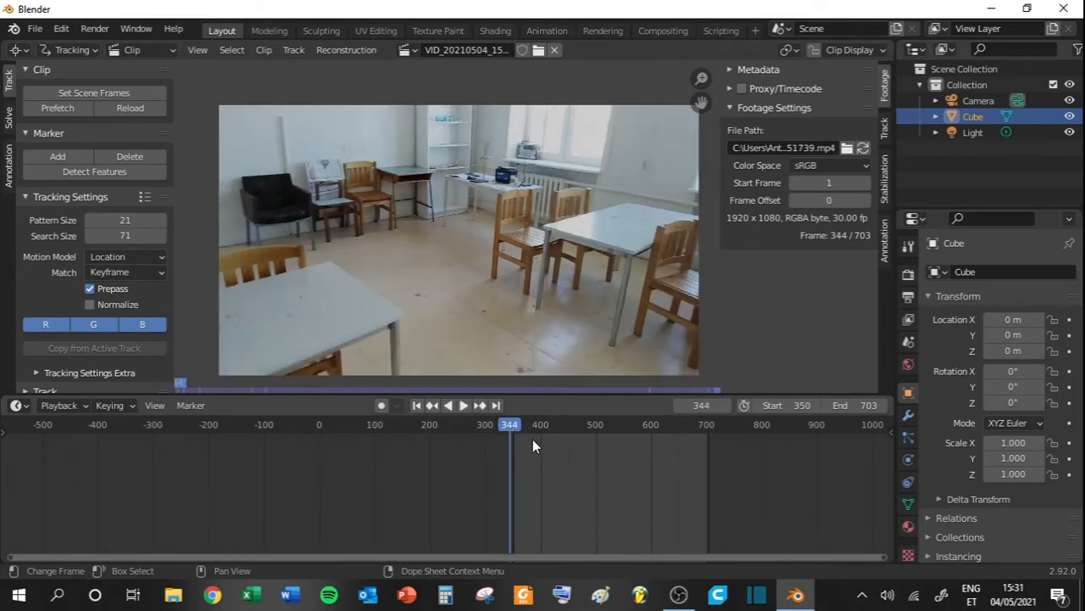
{"action": "key", "text": "space"}
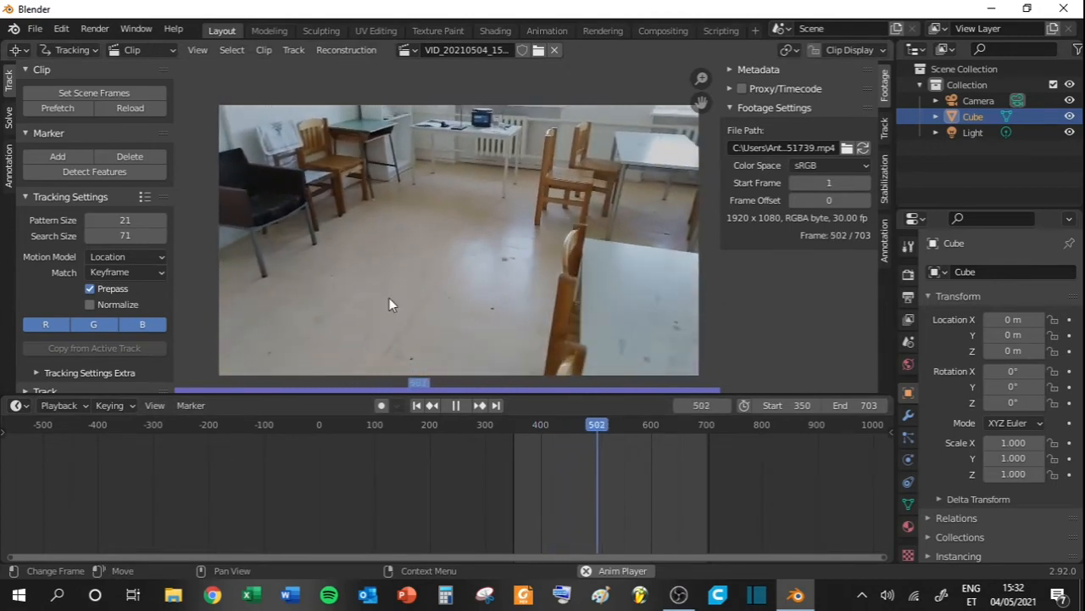
{"action": "key", "text": "space"}
{"action": "key", "text": "shift+Left"}
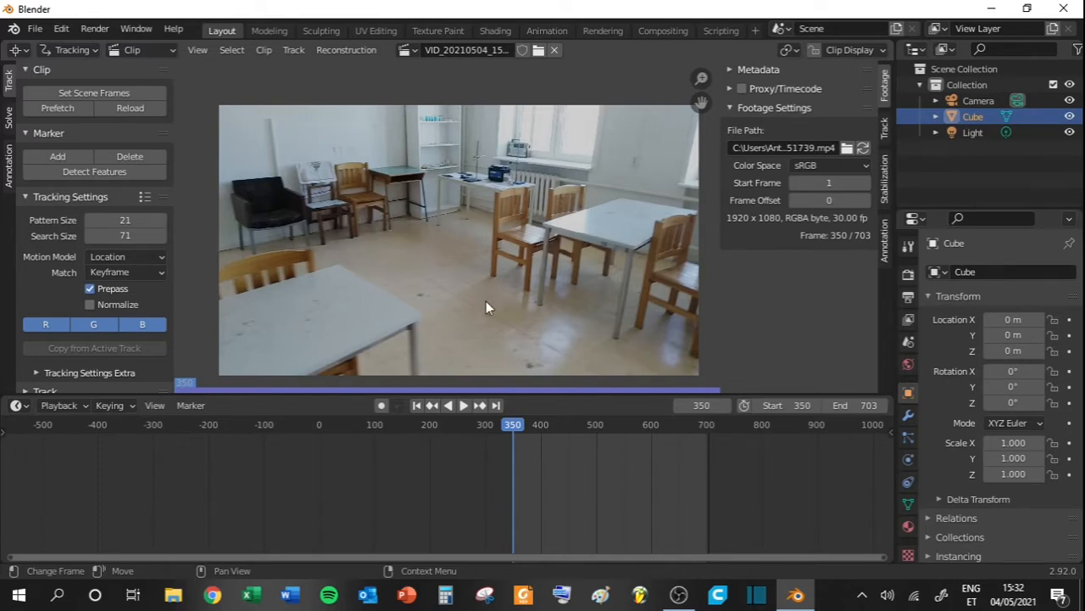
Add a tracking marker at the foot of the wooden chair's leg on frame 350, show its track settings and slightly enlarge its search area.
{"action": "scroll", "coordinate": [486, 301], "scroll_direction": "up", "scroll_amount": 5}
{"action": "middle_click_drag", "start_coordinate": [529, 312], "coordinate": [403, 139]}
{"action": "scroll", "coordinate": [439, 210], "scroll_direction": "up", "scroll_amount": 2}
{"action": "middle_click_drag", "start_coordinate": [495, 222], "coordinate": [473, 255]}
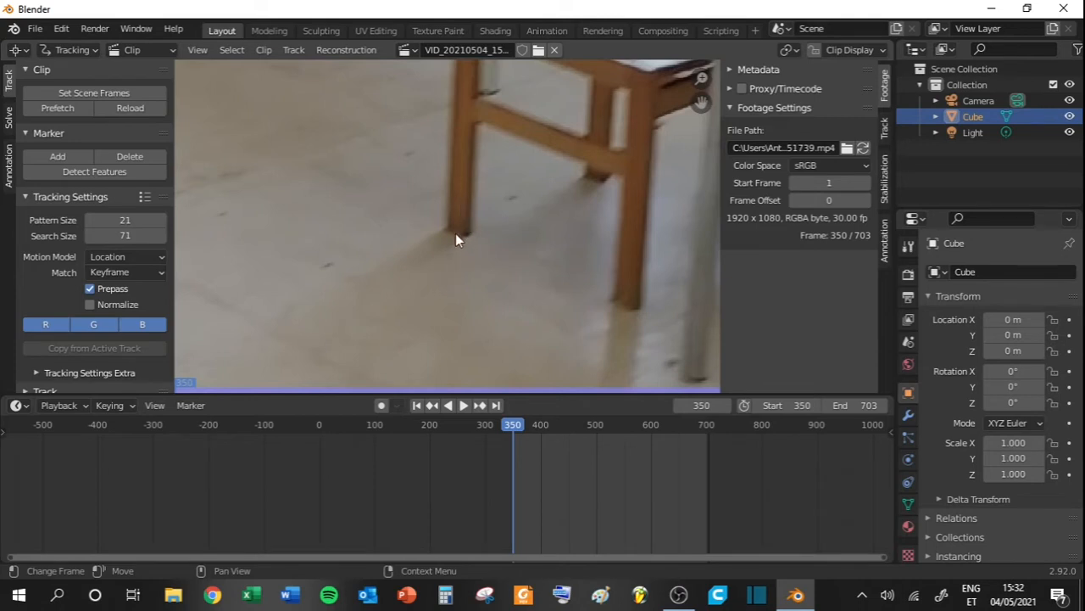
{"action": "left_click", "coordinate": [455, 233], "text": "ctrl"}
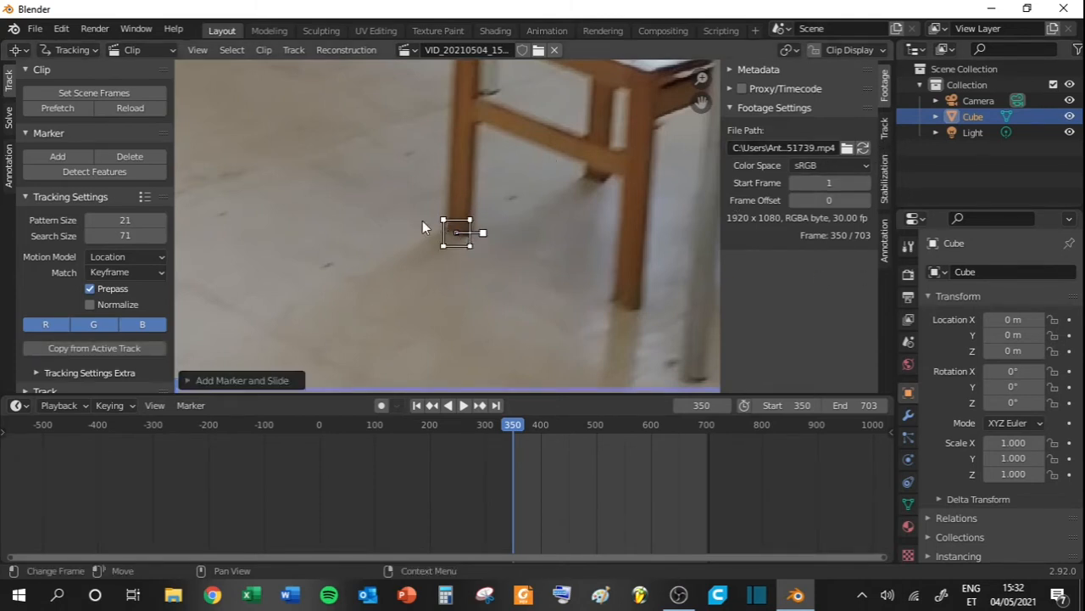
{"action": "left_click", "coordinate": [886, 127]}
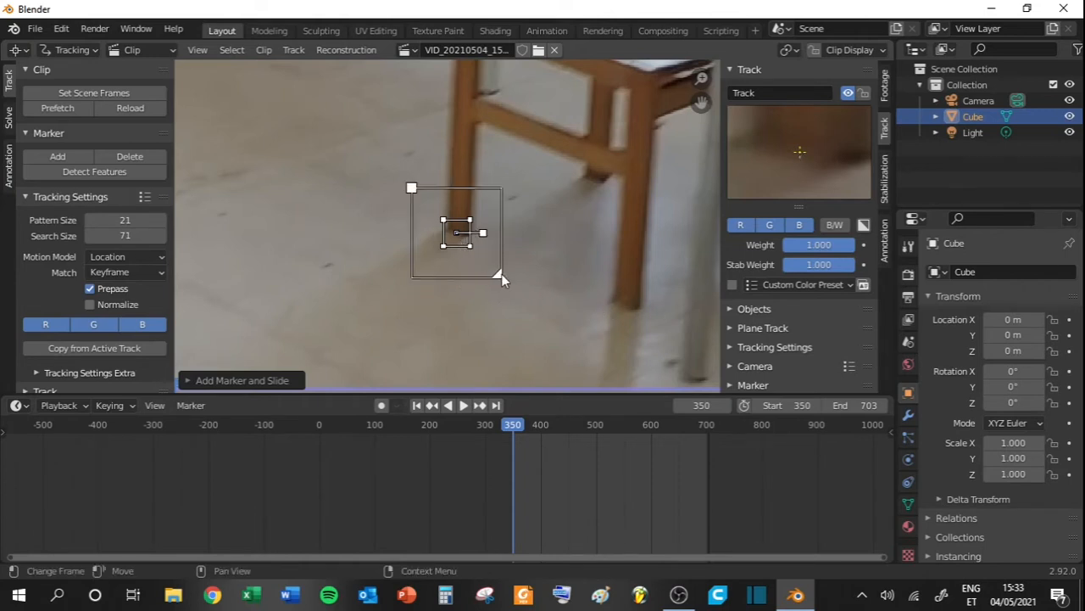
{"action": "mouse_move", "coordinate": [501, 278]}
{"action": "left_mouse_down"}
{"action": "mouse_move", "coordinate": [585, 361]}
{"action": "mouse_move", "coordinate": [469, 245]}
{"action": "mouse_move", "coordinate": [533, 308]}
{"action": "mouse_move", "coordinate": [481, 256]}
{"action": "mouse_move", "coordinate": [530, 306]}
{"action": "mouse_move", "coordinate": [492, 266]}
{"action": "mouse_move", "coordinate": [503, 278]}
{"action": "left_mouse_up"}
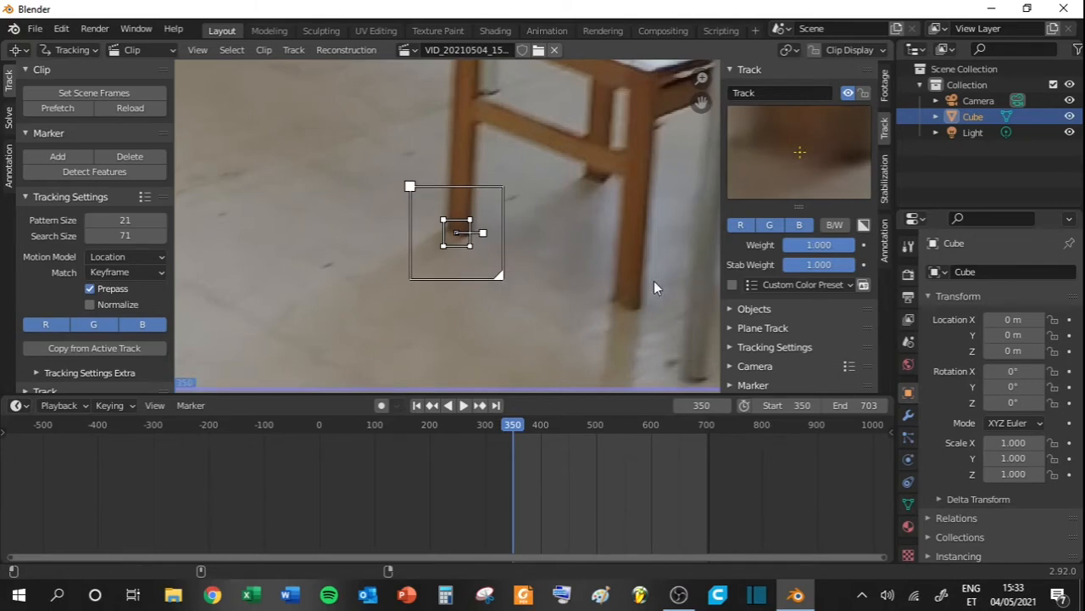
Track the chair-leg marker forward one frame at a time from frame 350.
{"action": "key", "text": "alt+Right"}
{"action": "key", "text": "alt+Right"}
{"action": "key", "text": "alt+Right"}
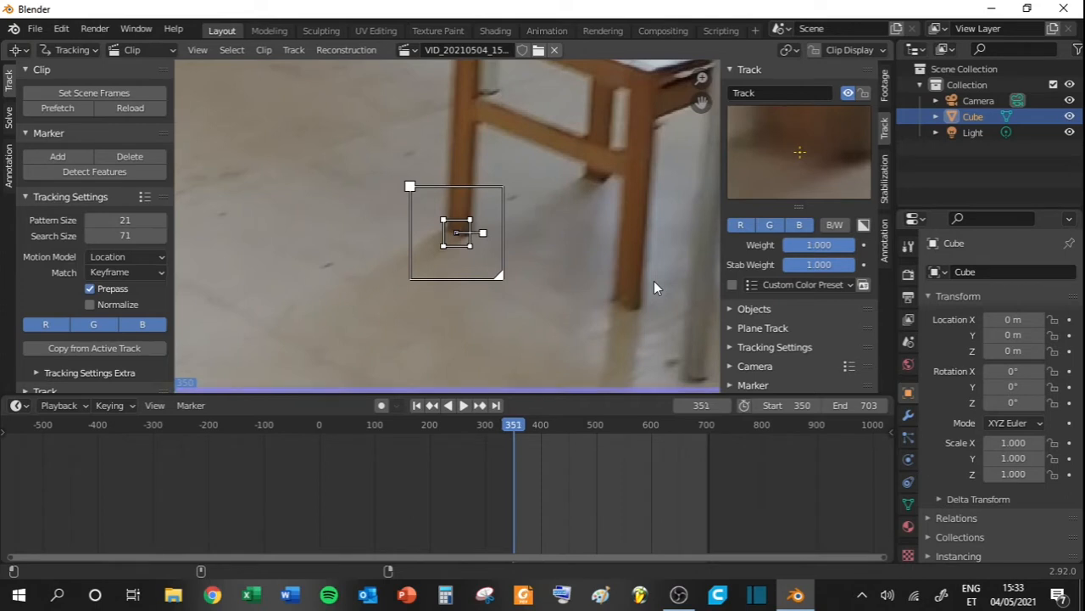
{"action": "key", "text": "alt+Right"}
{"action": "key", "text": "alt+Right"}
{"action": "key", "text": "alt+Right"}
{"action": "key", "text": "alt+Right"}
{"action": "key", "text": "alt+Right"}
{"action": "key", "text": "alt+Right"}
{"action": "key", "text": "alt+Right"}
{"action": "key", "text": "alt+Right"}
{"action": "key", "text": "alt+Right"}
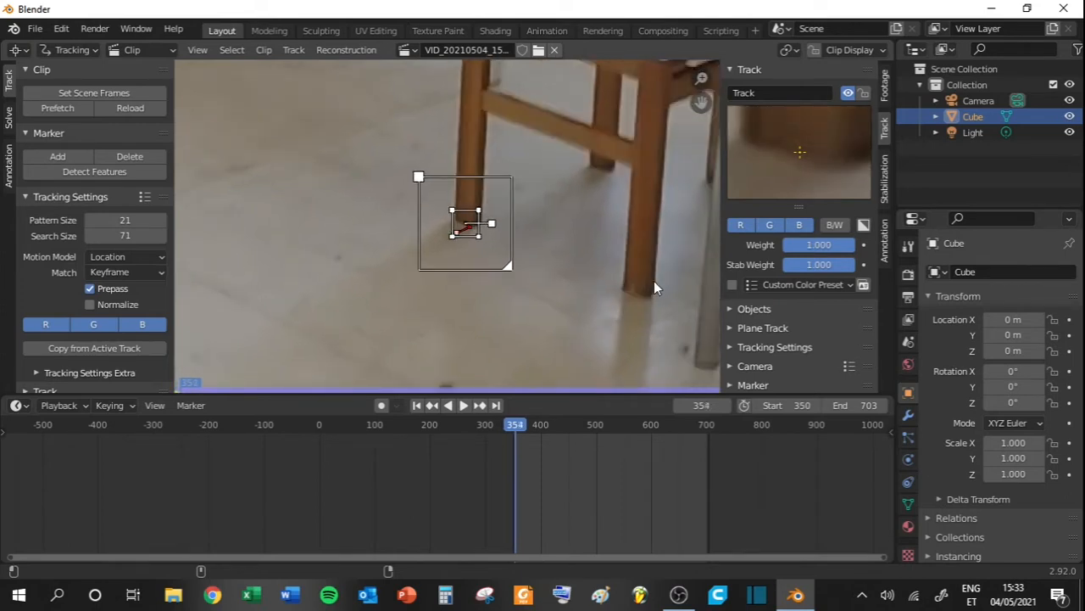
Track the chair-leg marker forward through the footage with the view locked to it, and compare frames 474 and 475.
{"action": "key", "text": "ctrl+t"}
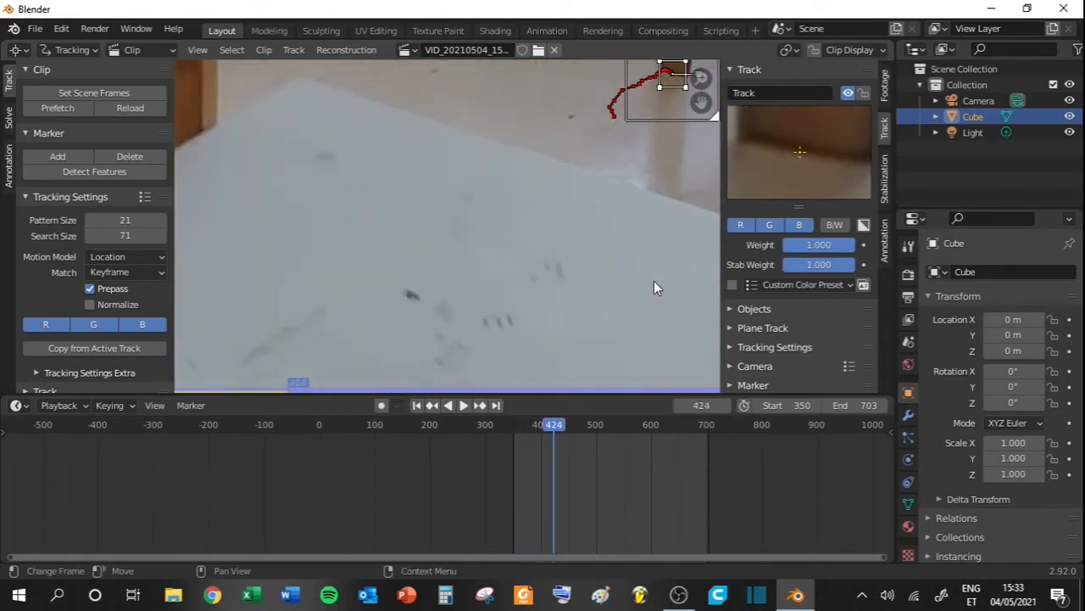
{"action": "key", "text": "l"}
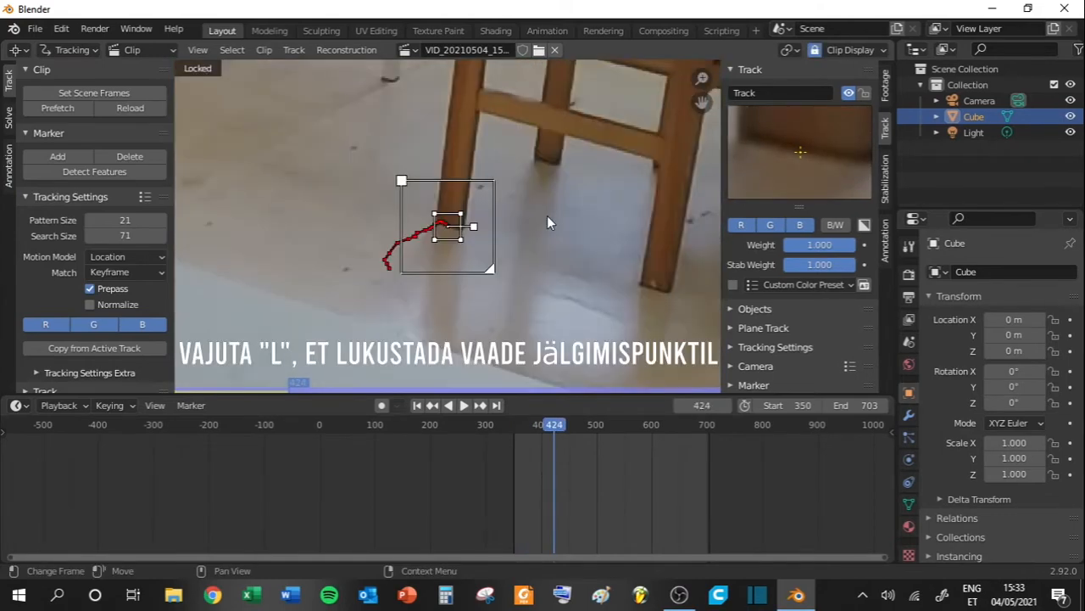
{"action": "key", "text": "ctrl+t"}
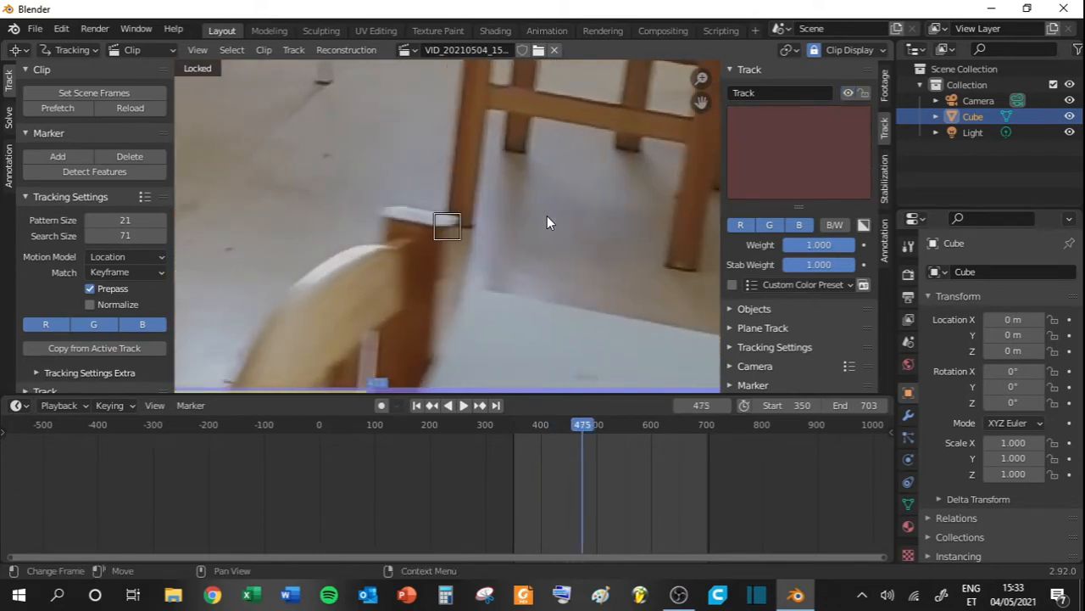
{"action": "key", "text": "Left"}
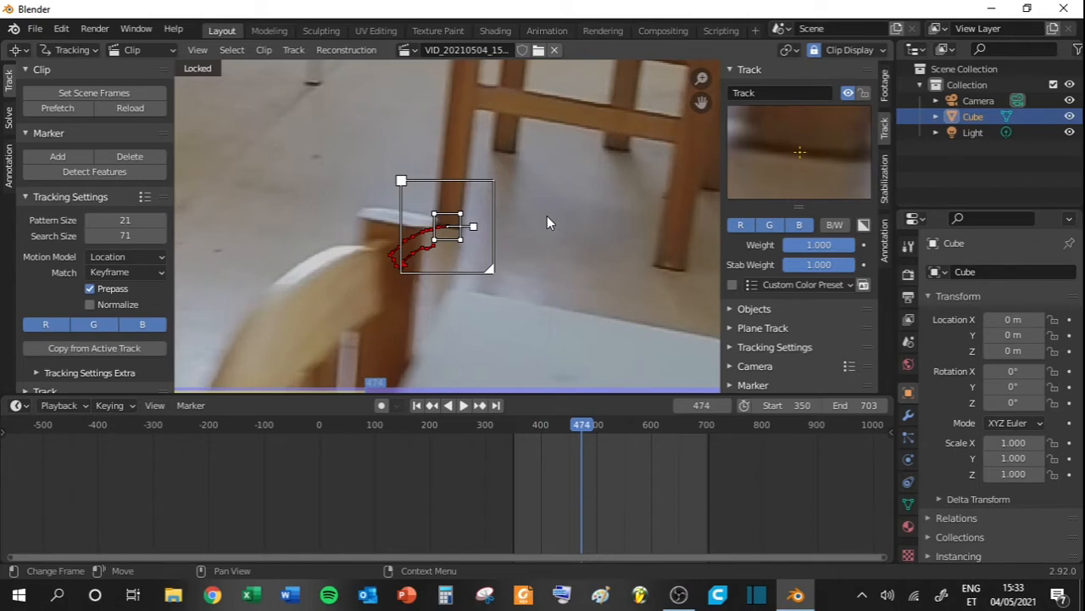
{"action": "key", "text": "Right"}
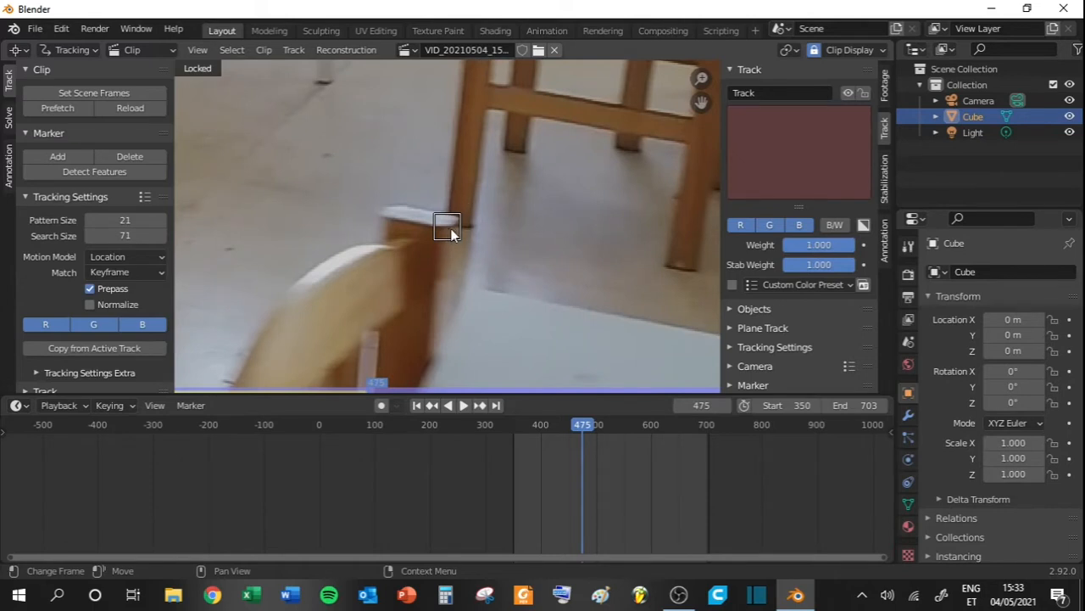
Realign the chair-leg marker with the foot of the leg at frames 475 and 477, advancing to frame 478.
{"action": "left_click_drag", "start_coordinate": [455, 225], "coordinate": [469, 225]}
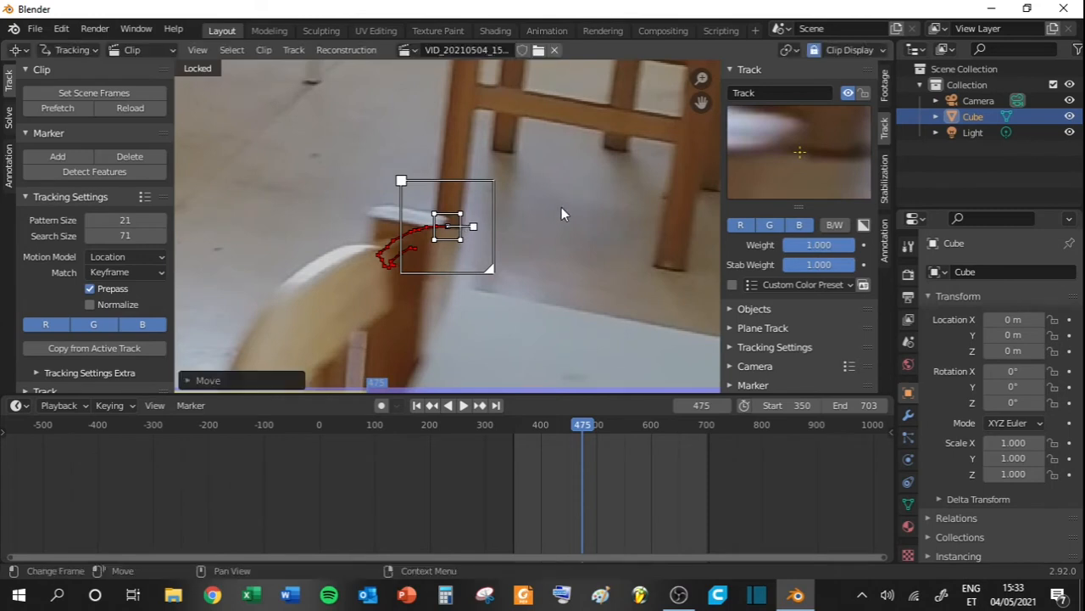
{"action": "key", "text": "Right"}
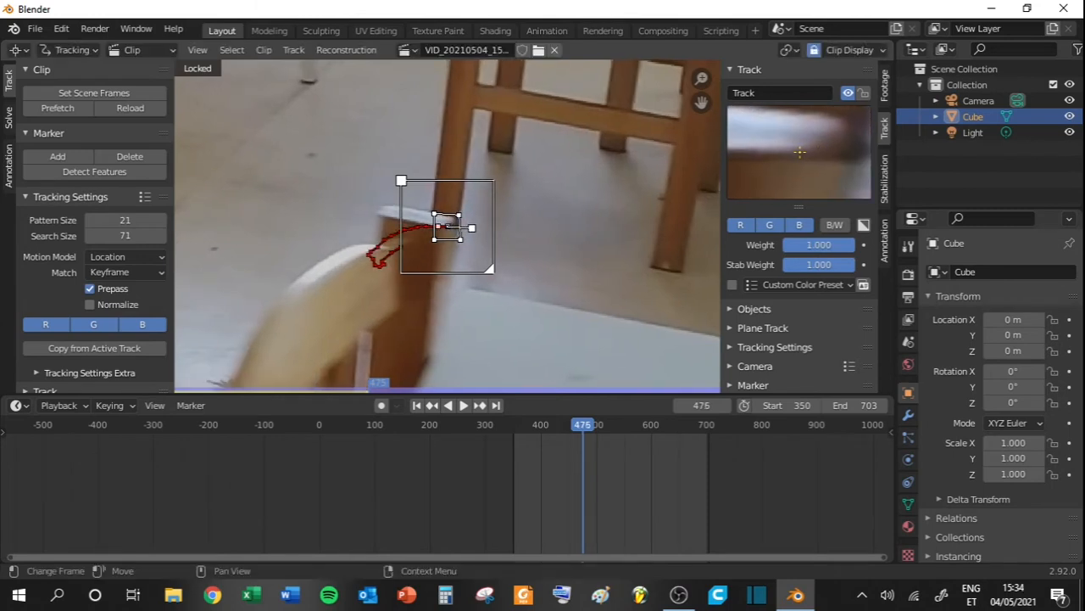
{"action": "key", "text": "Right"}
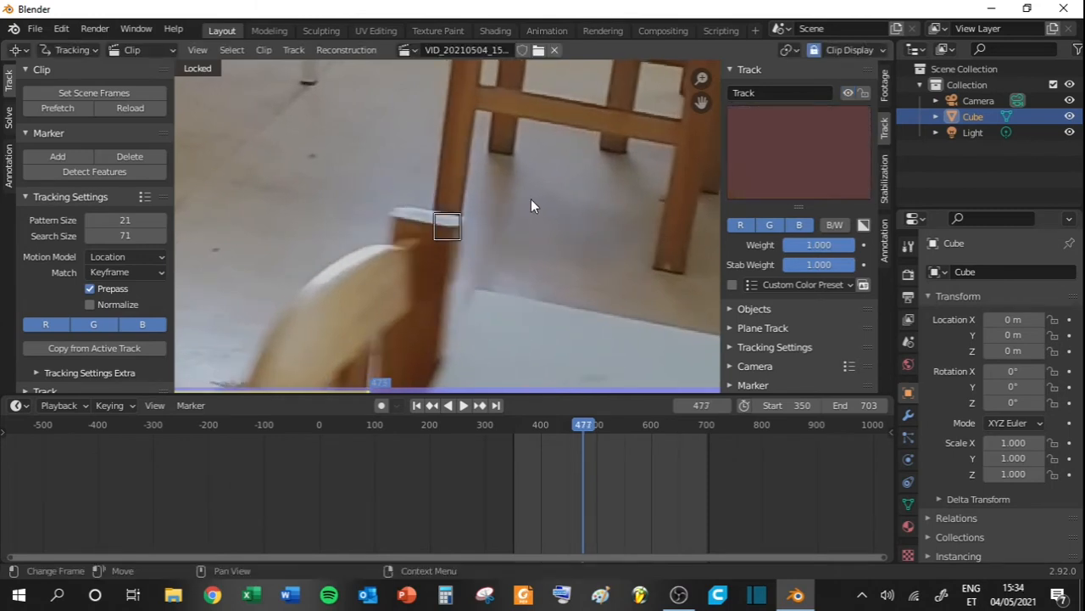
{"action": "left_click_drag", "start_coordinate": [457, 224], "coordinate": [459, 225]}
{"action": "key", "text": "Right"}
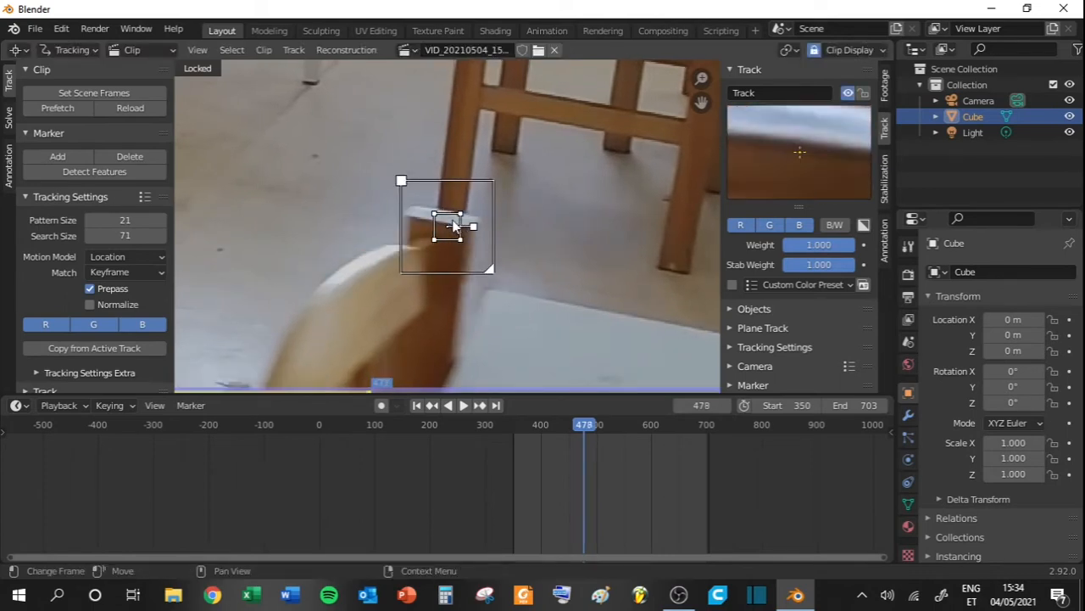
Slightly pull in one upper corner of the chair-leg marker's pattern area around frame 480 and advance frame by frame to 483.
{"action": "key", "text": "Right"}
{"action": "key", "text": "Right"}
{"action": "key", "text": "Left"}
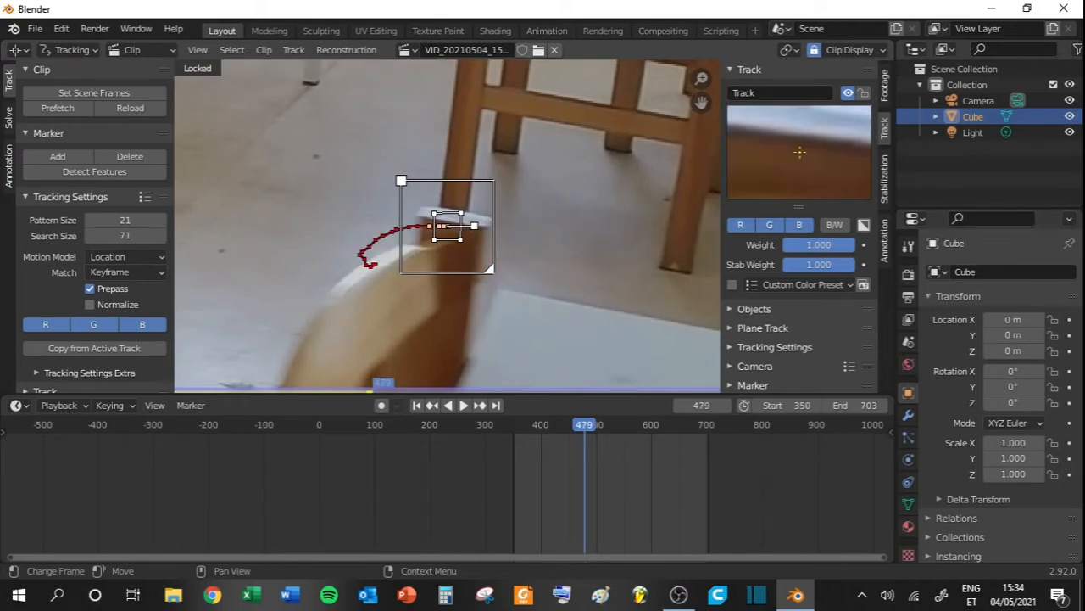
{"action": "left_click_drag", "start_coordinate": [459, 218], "coordinate": [453, 217]}
{"action": "key", "text": "Right"}
{"action": "key", "text": "Right"}
{"action": "key", "text": "Right"}
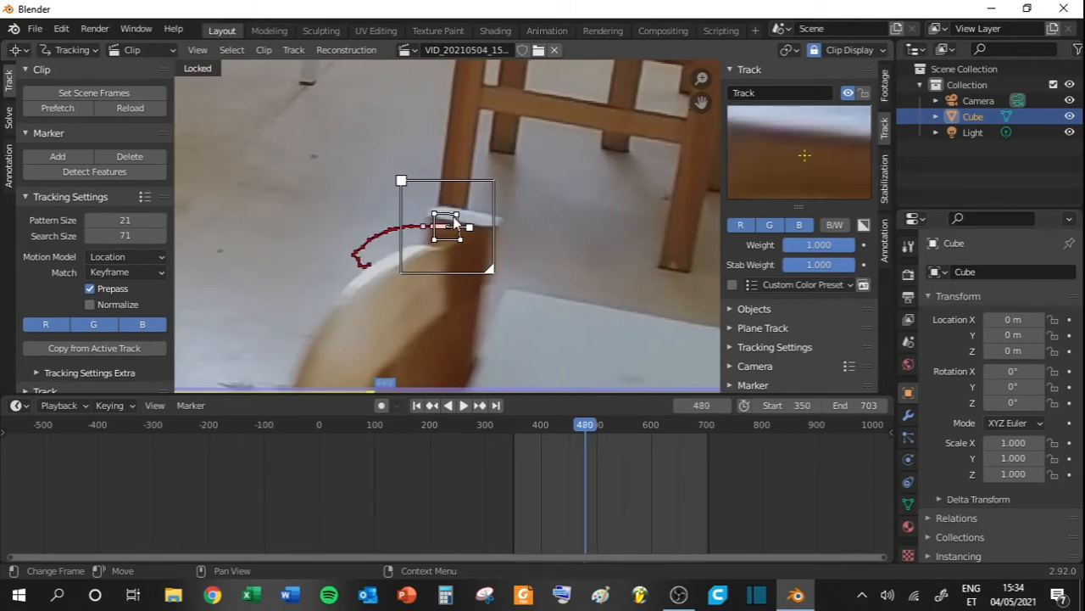
{"action": "key", "text": "Right"}
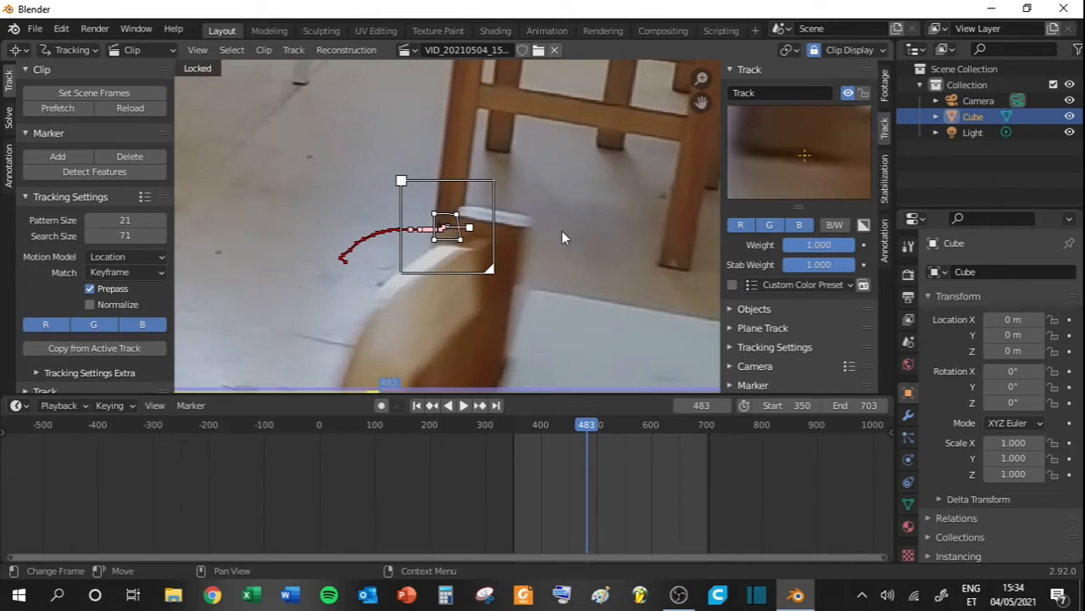
Track the chair-leg marker forward from frame 483 to end frame 703 and return to start frame 350.
{"action": "key", "text": "ctrl+t"}
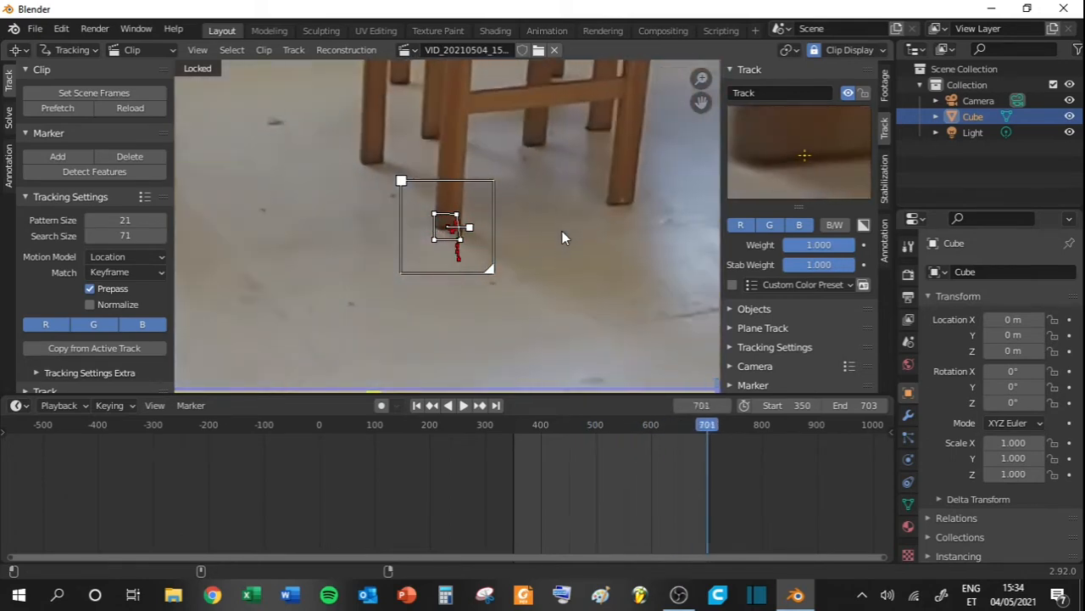
{"action": "scroll", "coordinate": [435, 246], "scroll_direction": "down", "scroll_amount": 4}
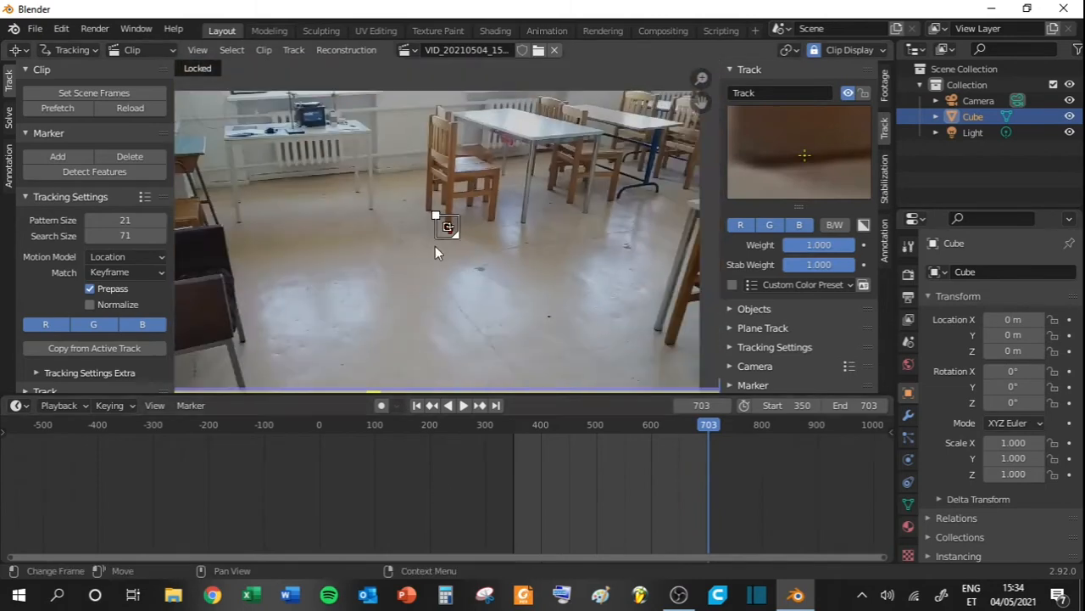
{"action": "left_click_drag", "start_coordinate": [708, 426], "coordinate": [514, 453]}
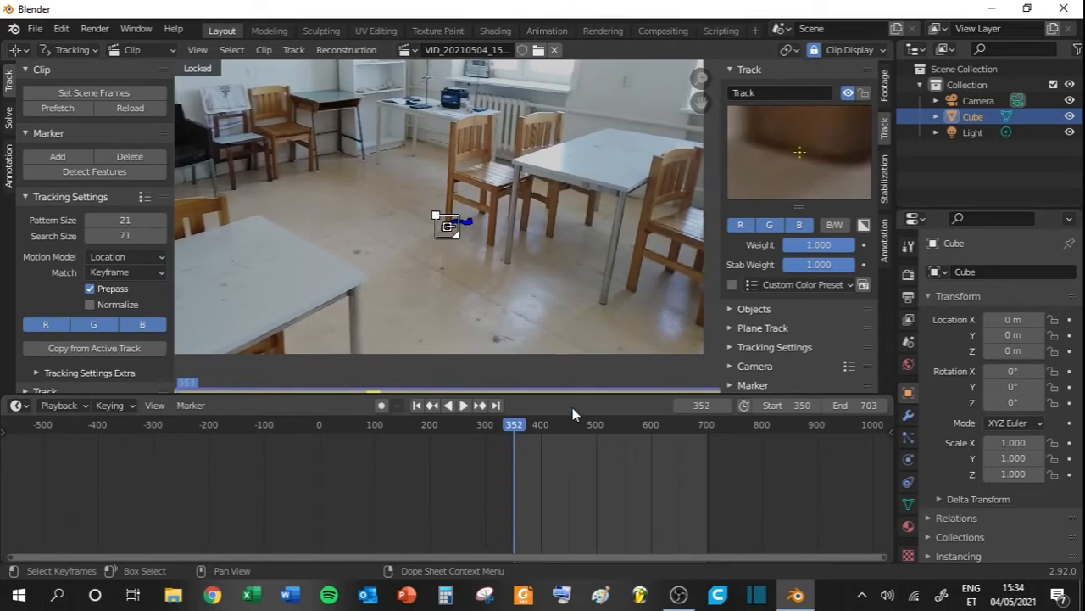
{"action": "key", "text": "Left"}
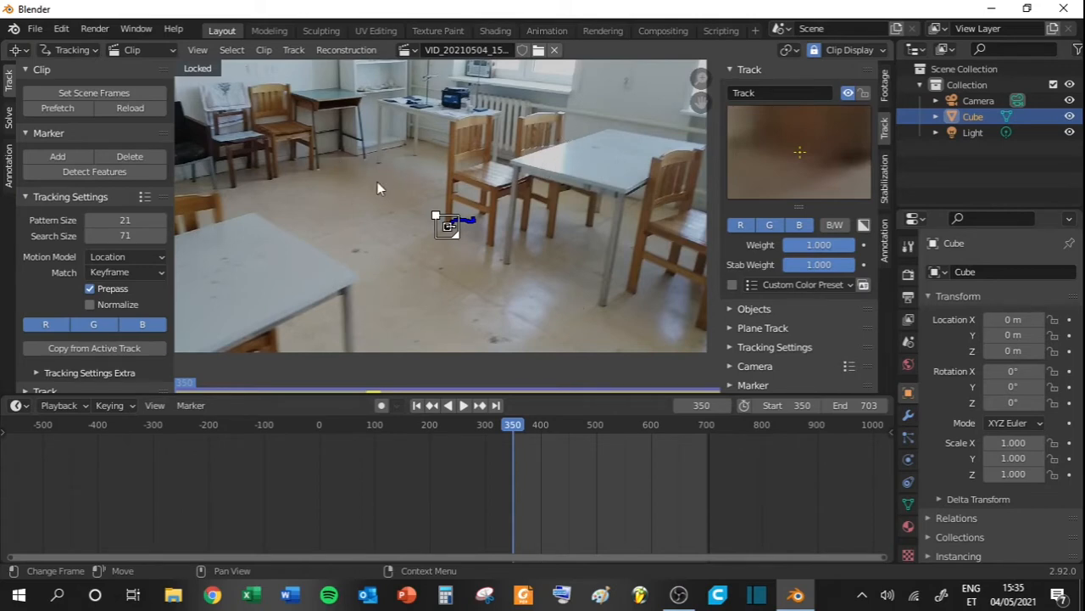
Add a marker at the foot of the back desk's front left leg, track it through the footage and return to frame 350.
{"action": "middle_click_drag", "start_coordinate": [385, 207], "coordinate": [426, 228]}
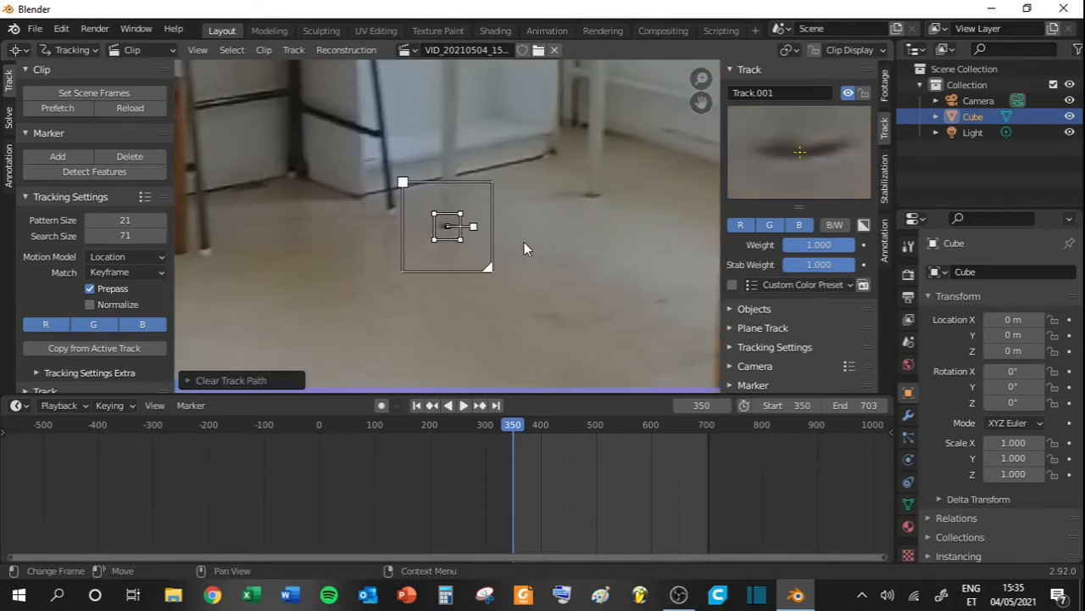
{"action": "left_click_drag", "start_coordinate": [594, 423], "coordinate": [660, 423]}
{"action": "left_click", "coordinate": [515, 425]}
Add a marker at the foot of the wooden chair's front leg on frame 350, track it forward and reposition it around frame 507.
{"action": "left_click", "coordinate": [448, 227], "text": "ctrl"}
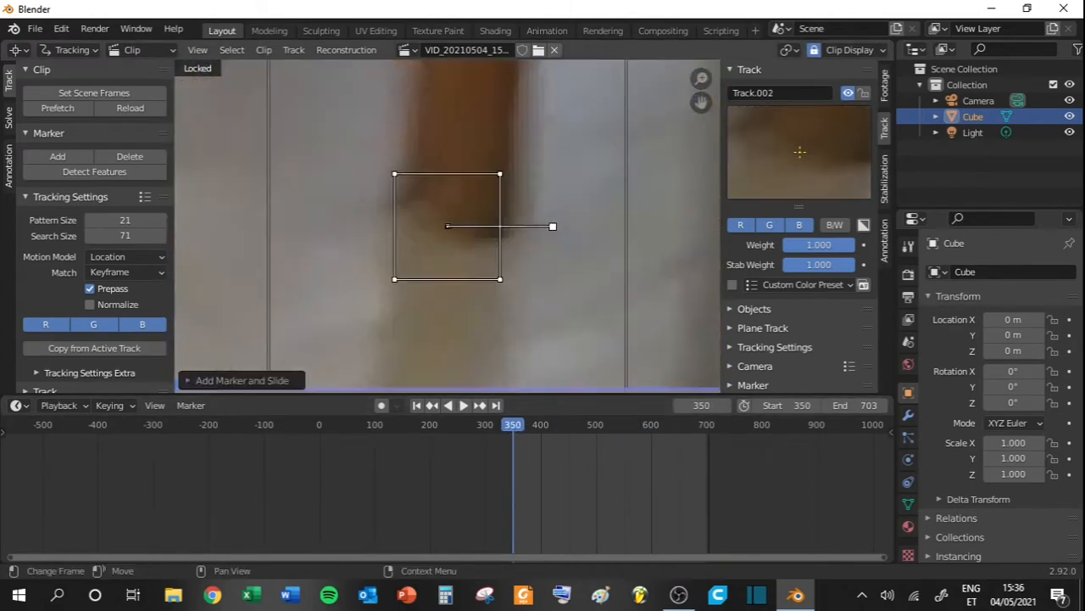
{"action": "key", "text": "ctrl+t"}
{"action": "key", "text": "g"}
{"action": "left_click", "coordinate": [463, 209]}
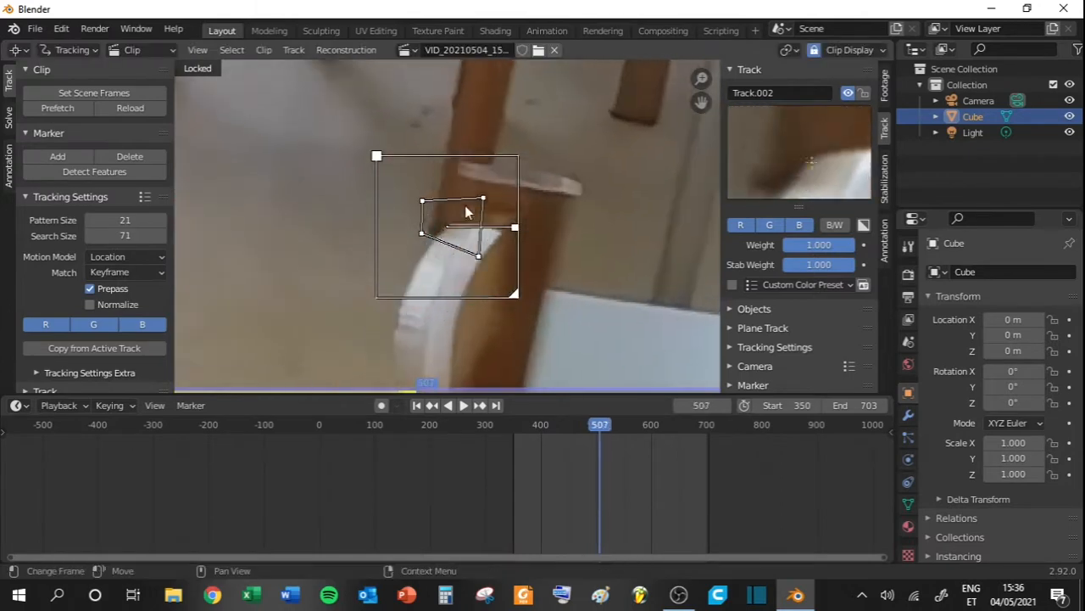
Correct the front chair-leg marker's position around frame 507, track it onward again and return to frame 350.
{"action": "scroll", "coordinate": [471, 211], "scroll_direction": "up", "scroll_amount": 1}
{"action": "key", "text": "g"}
{"action": "left_click", "coordinate": [475, 212]}
{"action": "key", "text": "Left"}
{"action": "key", "text": "Left"}
{"action": "key", "text": "Left"}
{"action": "key", "text": "Left"}
{"action": "key", "text": "ctrl+t"}
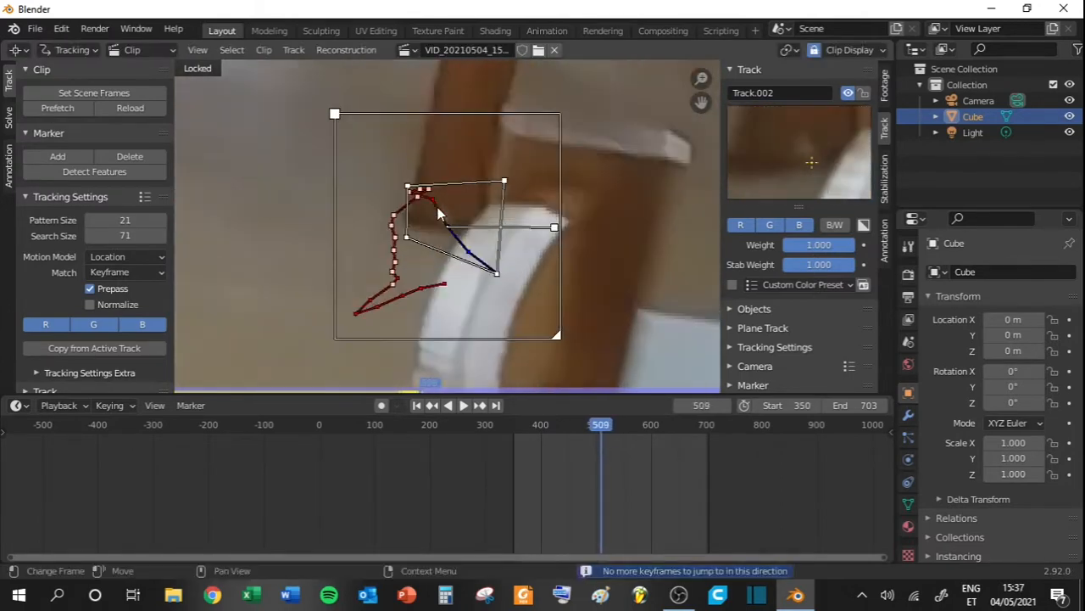
{"action": "scroll", "coordinate": [640, 297], "scroll_direction": "down", "scroll_amount": 10}
{"action": "left_click_drag", "start_coordinate": [542, 462], "coordinate": [513, 462]}
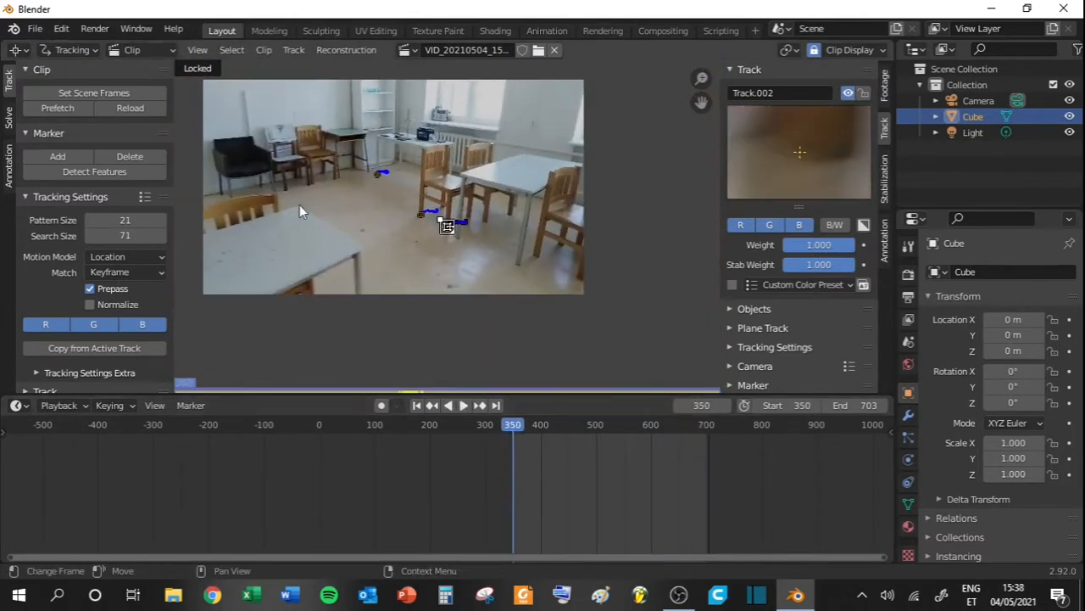
Try to track a marker near the black armchair's leg frame by frame to frame 375, and delete that track.
{"action": "left_click", "coordinate": [513, 458]}
{"action": "key", "text": "l"}
{"action": "scroll", "coordinate": [464, 243], "scroll_direction": "up", "scroll_amount": 8}
{"action": "left_click", "coordinate": [287, 288], "text": "ctrl"}
{"action": "key", "text": "ctrl+t"}
{"action": "key", "text": "Right"}
{"action": "key", "text": "Right"}
{"action": "key", "text": "Right"}
{"action": "key", "text": "Right"}
{"action": "key", "text": "Right"}
{"action": "key", "text": "Right"}
{"action": "key", "text": "Right"}
{"action": "key", "text": "Right"}
{"action": "key", "text": "Right"}
{"action": "key", "text": "Right"}
{"action": "key", "text": "Right"}
{"action": "key", "text": "Right"}
{"action": "key", "text": "Right"}
{"action": "key", "text": "Right"}
{"action": "key", "text": "Right"}
{"action": "key", "text": "Right"}
{"action": "key", "text": "Right"}
{"action": "key", "text": "Right"}
{"action": "key", "text": "Right"}
{"action": "key", "text": "Right"}
{"action": "key", "text": "g"}
{"action": "left_click", "coordinate": [288, 281]}
{"action": "key", "text": "x"}
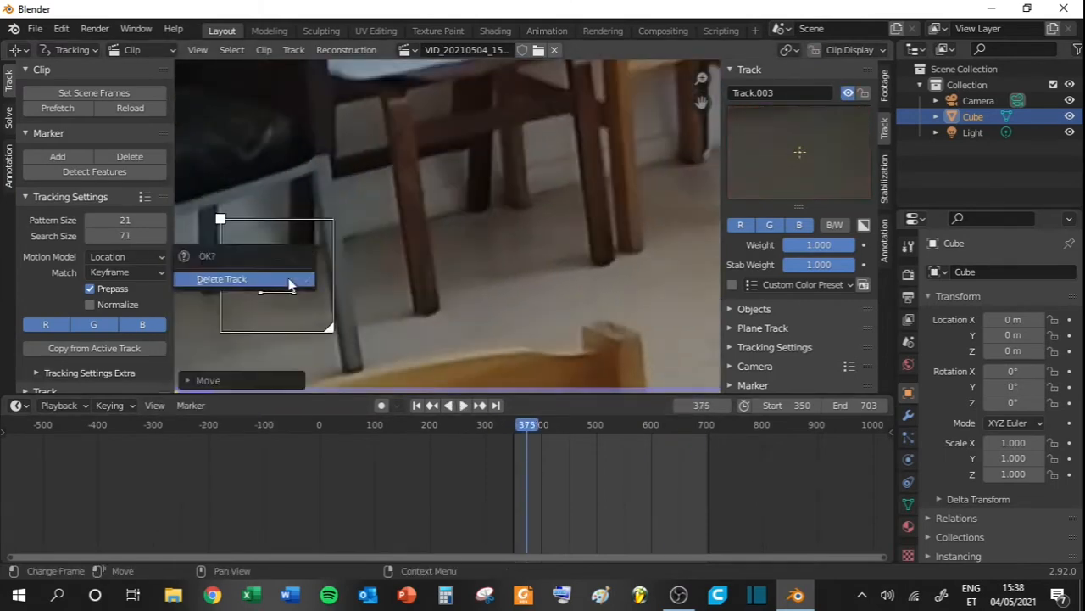
{"action": "left_click", "coordinate": [288, 282]}
Add a marker at the leg foot of the chair beside the black armchair, track it forward and go back to about frame 380.
{"action": "left_click", "coordinate": [443, 293], "text": "ctrl"}
{"action": "key", "text": "l"}
{"action": "key", "text": "ctrl+t"}
{"action": "scroll", "coordinate": [464, 240], "scroll_direction": "down", "scroll_amount": 10}
{"action": "mouse_move", "coordinate": [542, 428]}
{"action": "left_mouse_down"}
{"action": "mouse_move", "coordinate": [524, 463]}
{"action": "mouse_move", "coordinate": [689, 441]}
{"action": "mouse_move", "coordinate": [530, 445]}
{"action": "left_mouse_up"}
Add a marker at the foot of the back desk's right leg, track it to frame 703 with position corrections, and return to frame 350.
{"action": "scroll", "coordinate": [453, 229], "scroll_direction": "up", "scroll_amount": 10}
{"action": "left_click", "coordinate": [453, 229], "text": "ctrl"}
{"action": "key", "text": "ctrl+t"}
{"action": "key", "text": "g"}
{"action": "left_click", "coordinate": [474, 202]}
{"action": "key", "text": "ctrl+t"}
{"action": "key", "text": "g"}
{"action": "left_click", "coordinate": [450, 250]}
{"action": "key", "text": "ctrl+t"}
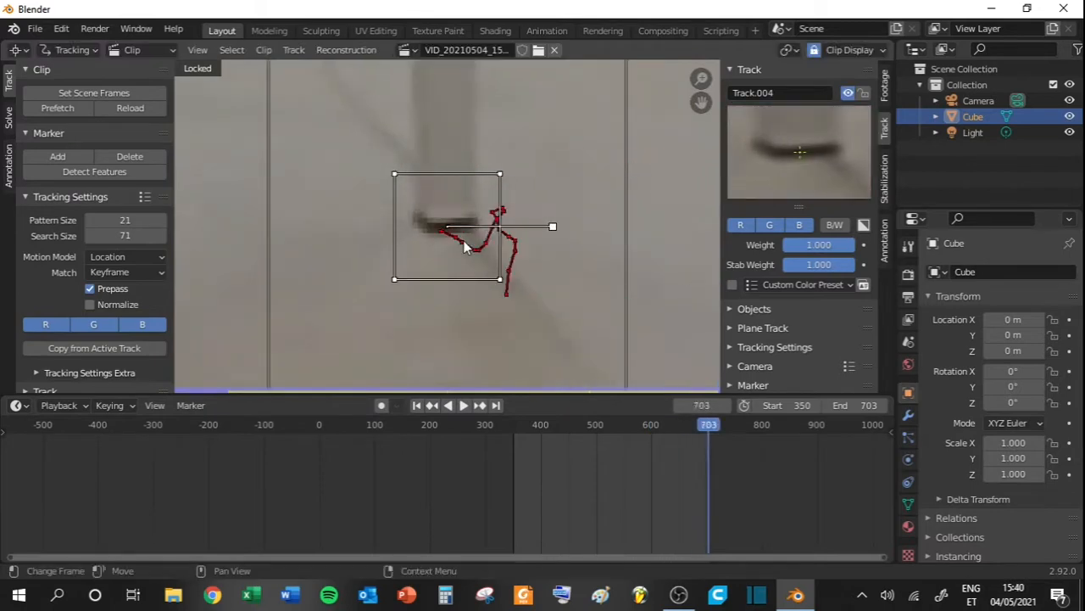
{"action": "scroll", "coordinate": [463, 240], "scroll_direction": "down", "scroll_amount": 10}
{"action": "left_click_drag", "start_coordinate": [708, 428], "coordinate": [512, 428]}
Add a marker at the foot of the back desk's rear left leg on frame 350 and track it forward through the footage.
{"action": "scroll", "coordinate": [463, 310], "scroll_direction": "up", "scroll_amount": 5}
{"action": "scroll", "coordinate": [536, 249], "scroll_direction": "down", "scroll_amount": 5}
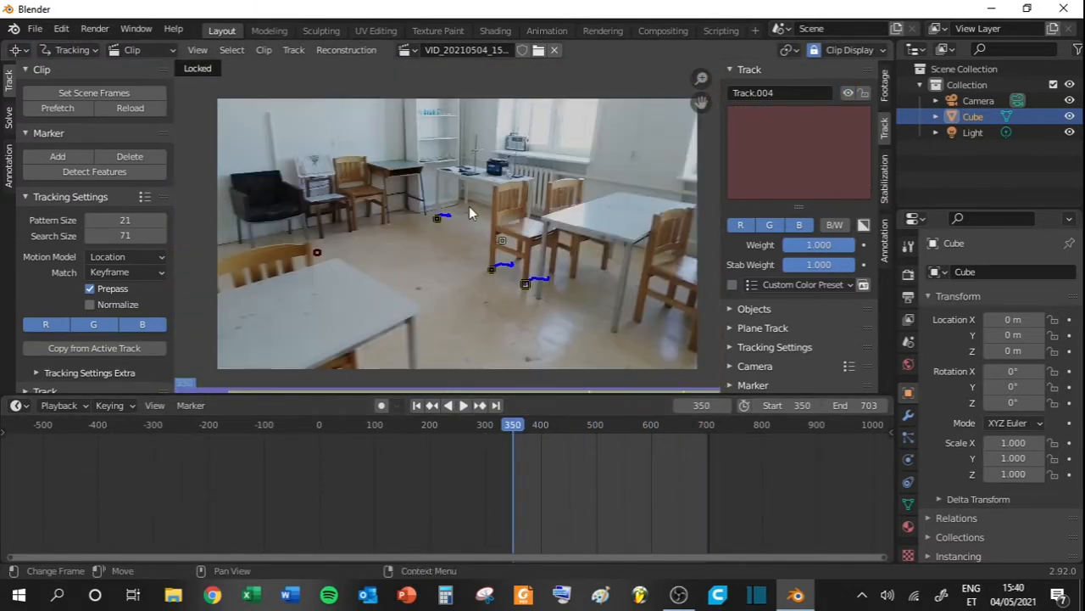
{"action": "scroll", "coordinate": [468, 203], "scroll_direction": "up", "scroll_amount": 1}
{"action": "mouse_move", "coordinate": [515, 428]}
{"action": "left_mouse_down"}
{"action": "mouse_move", "coordinate": [704, 428]}
{"action": "mouse_move", "coordinate": [516, 427]}
{"action": "left_mouse_up"}
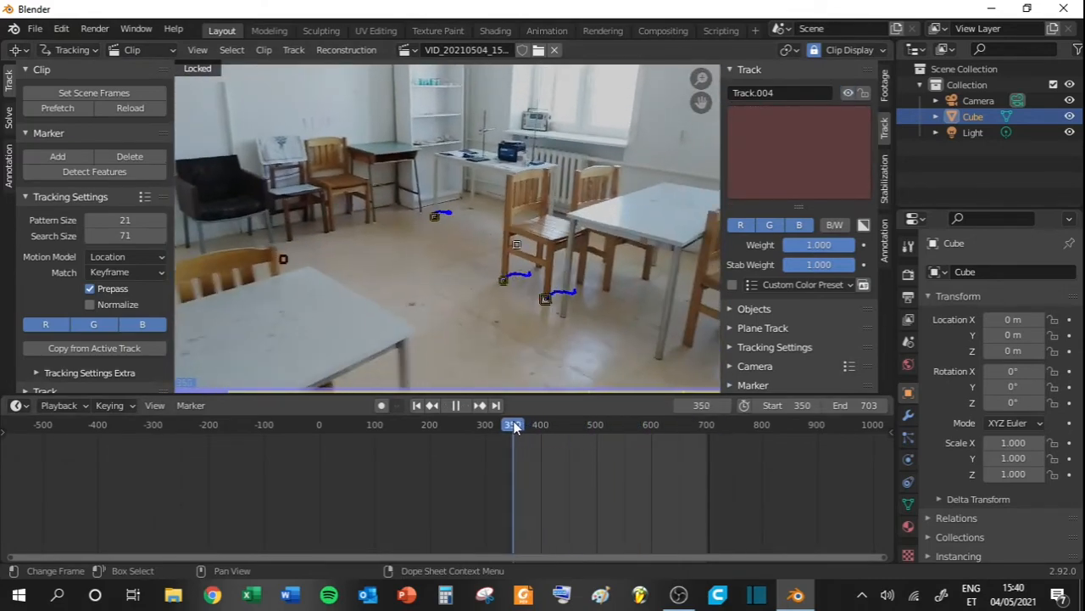
{"action": "key", "text": "Escape"}
{"action": "scroll", "coordinate": [483, 223], "scroll_direction": "up", "scroll_amount": 4}
{"action": "mouse_move", "coordinate": [566, 137]}
{"action": "middle_mouse_down"}
{"action": "mouse_move", "coordinate": [533, 199]}
{"action": "mouse_move", "coordinate": [534, 241]}
{"action": "middle_mouse_up"}
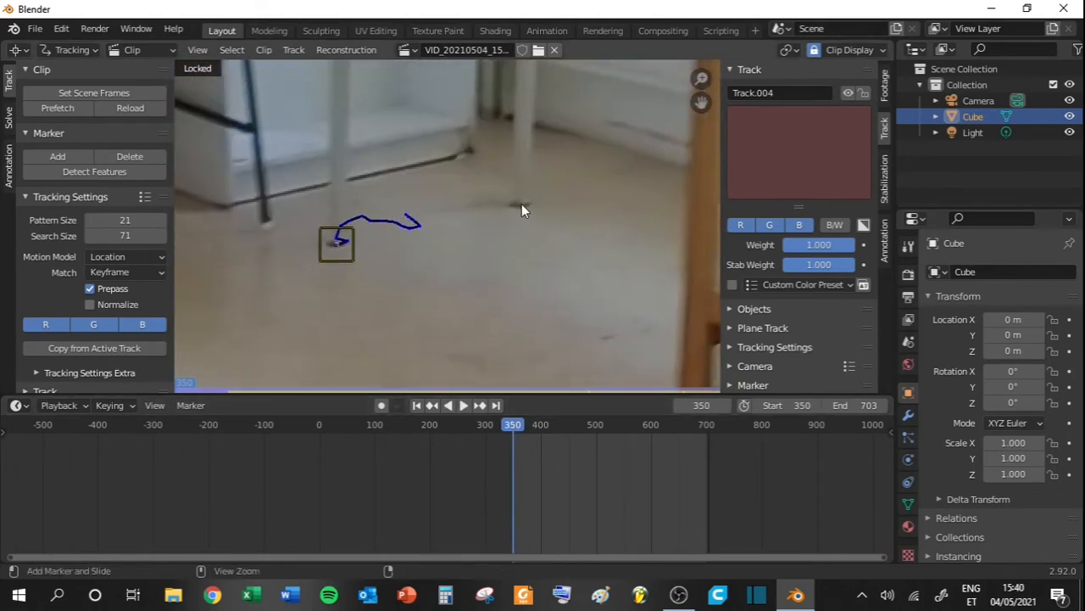
{"action": "left_click", "coordinate": [522, 204], "text": "ctrl"}
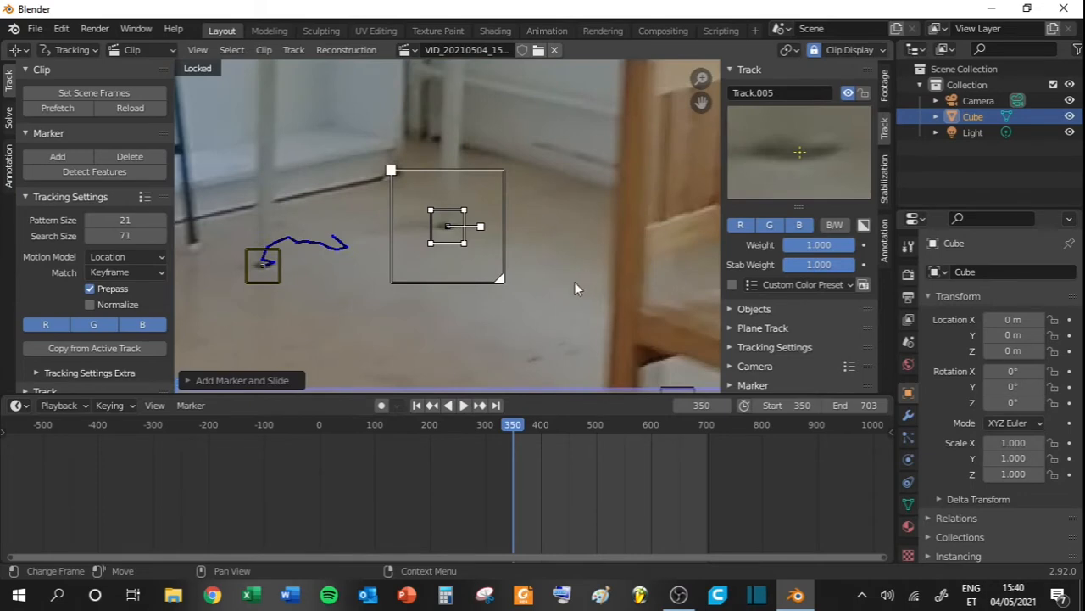
{"action": "key", "text": "Home"}
{"action": "key", "text": "ctrl+t"}
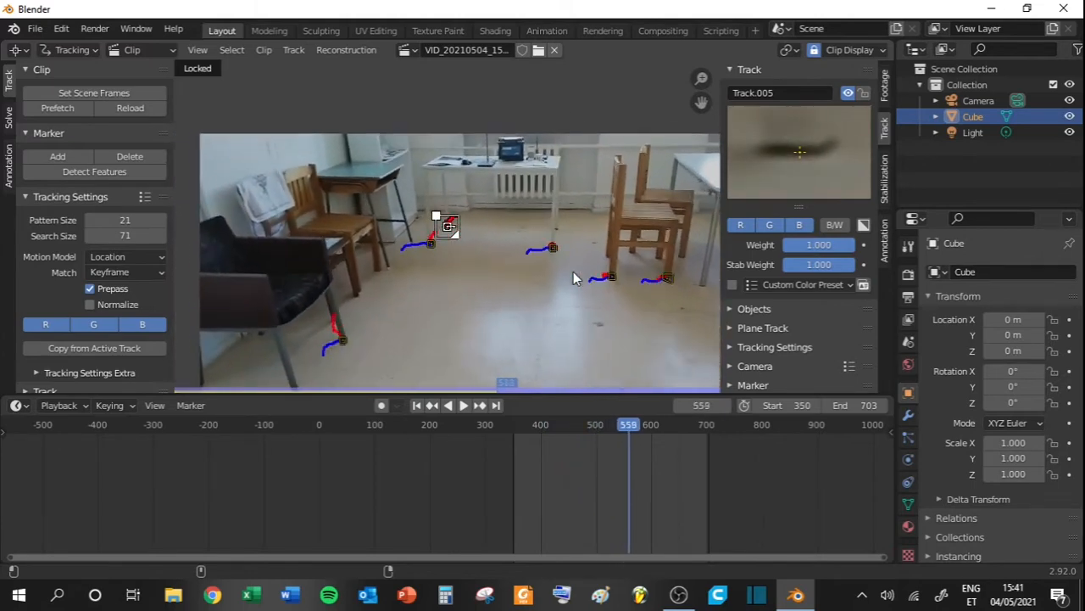
Examine the desk-leg tracks at frame 624 and select the marker on the desk's right leg.
{"action": "scroll", "coordinate": [574, 272], "scroll_direction": "down", "scroll_amount": 2}
{"action": "left_click_drag", "start_coordinate": [579, 457], "coordinate": [664, 451]}
{"action": "scroll", "coordinate": [550, 200], "scroll_direction": "up", "scroll_amount": 5}
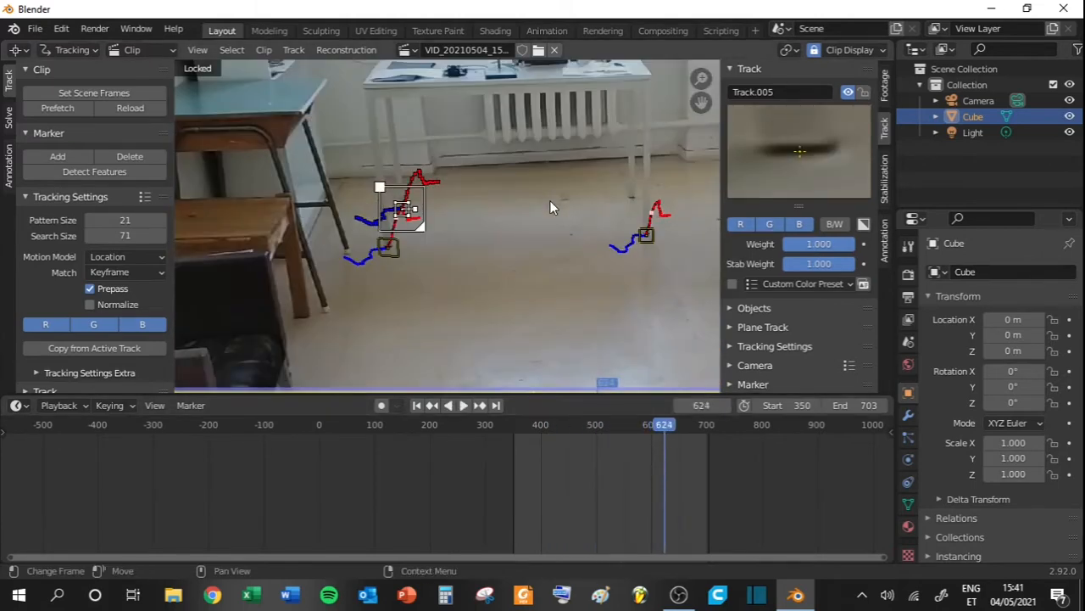
{"action": "left_click", "coordinate": [643, 236]}
{"action": "scroll", "coordinate": [610, 235], "scroll_direction": "down", "scroll_amount": 3}
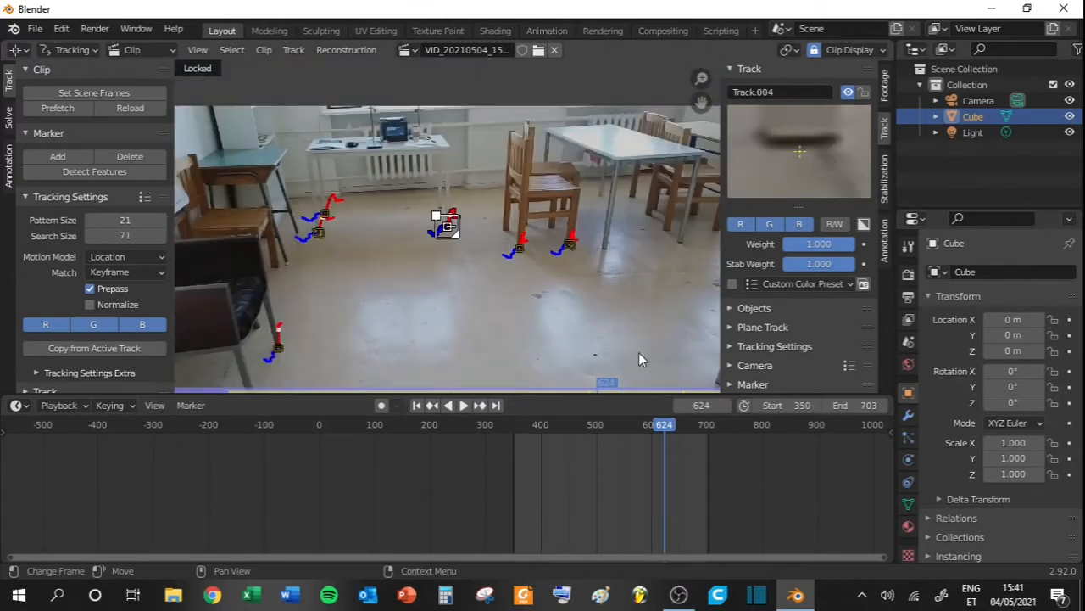
Play and scrub the footage from its early frames to check how all the markers follow their features.
{"action": "left_click_drag", "start_coordinate": [665, 432], "coordinate": [529, 451]}
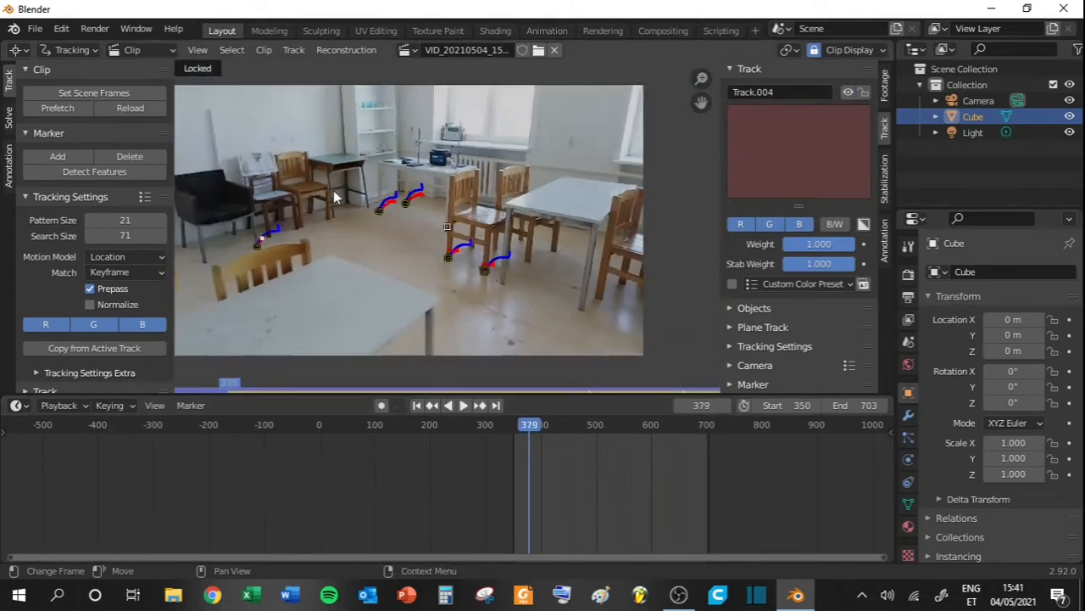
{"action": "scroll", "coordinate": [437, 285], "scroll_direction": "down", "scroll_amount": 3}
{"action": "scroll", "coordinate": [437, 291], "scroll_direction": "up", "scroll_amount": 3}
{"action": "key", "text": "space"}
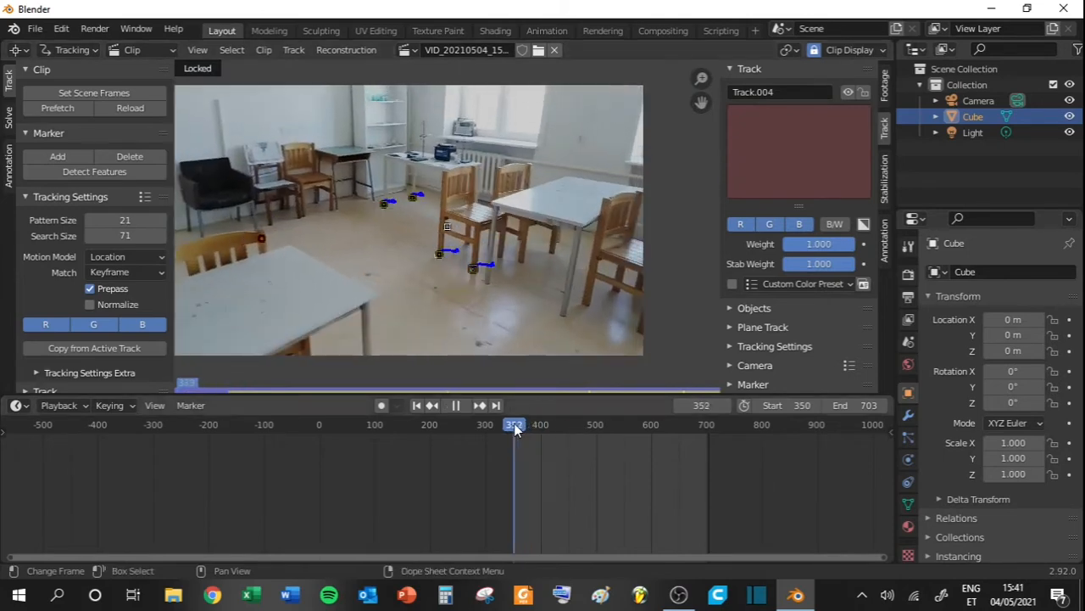
{"action": "left_click_drag", "start_coordinate": [543, 426], "coordinate": [622, 439]}
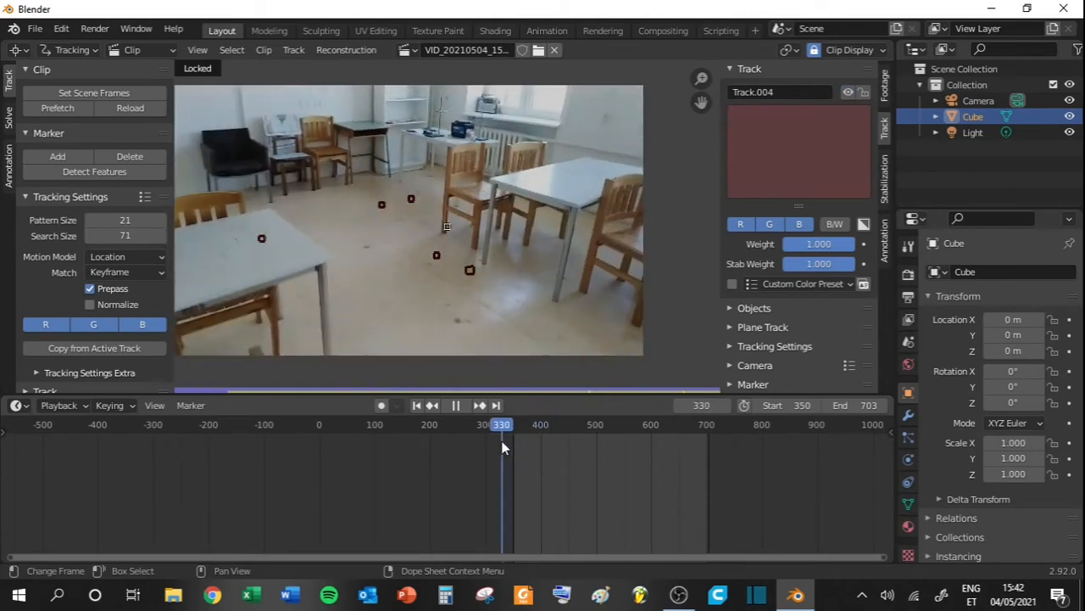
Try to track a small dark floor spot from frame 350 using a narrowed, reshaped pattern area, and delete that marker.
{"action": "scroll", "coordinate": [484, 257], "scroll_direction": "up", "scroll_amount": 5}
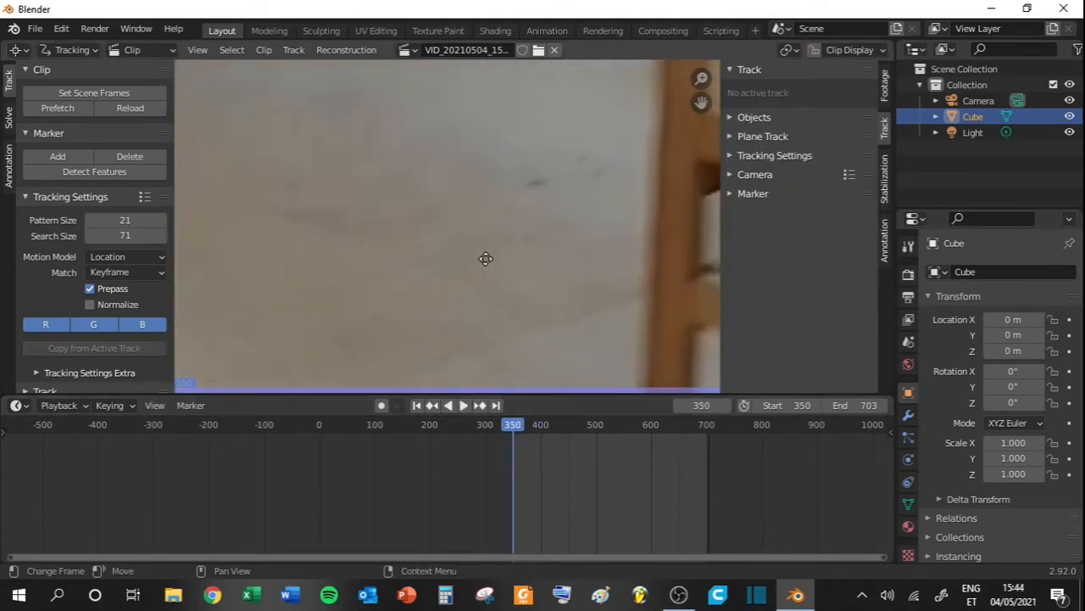
{"action": "scroll", "coordinate": [460, 217], "scroll_direction": "up", "scroll_amount": 2}
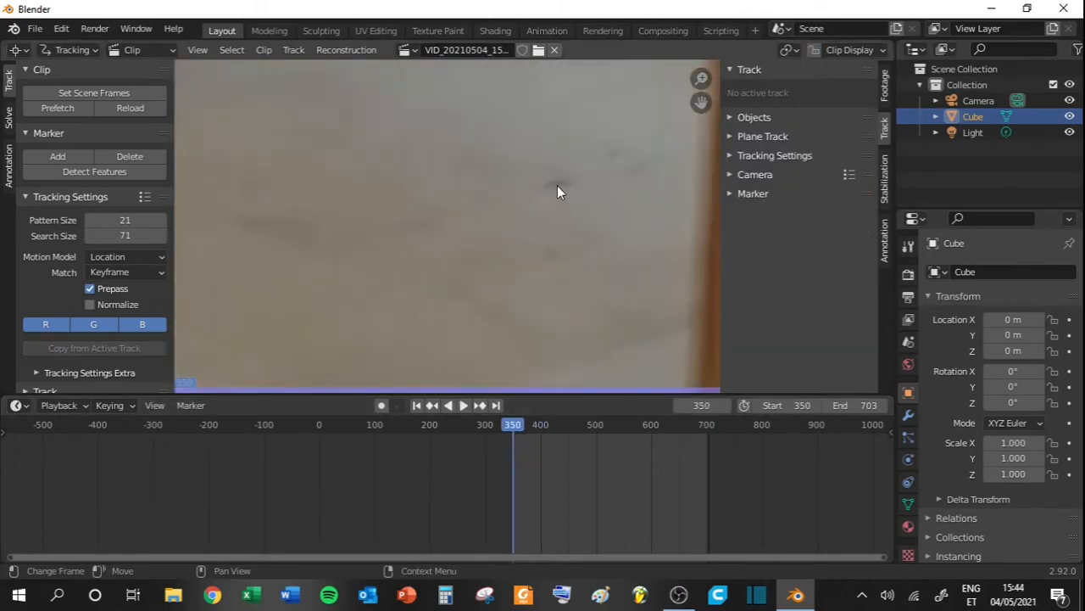
{"action": "left_click_drag", "start_coordinate": [557, 184], "coordinate": [555, 183], "text": "ctrl"}
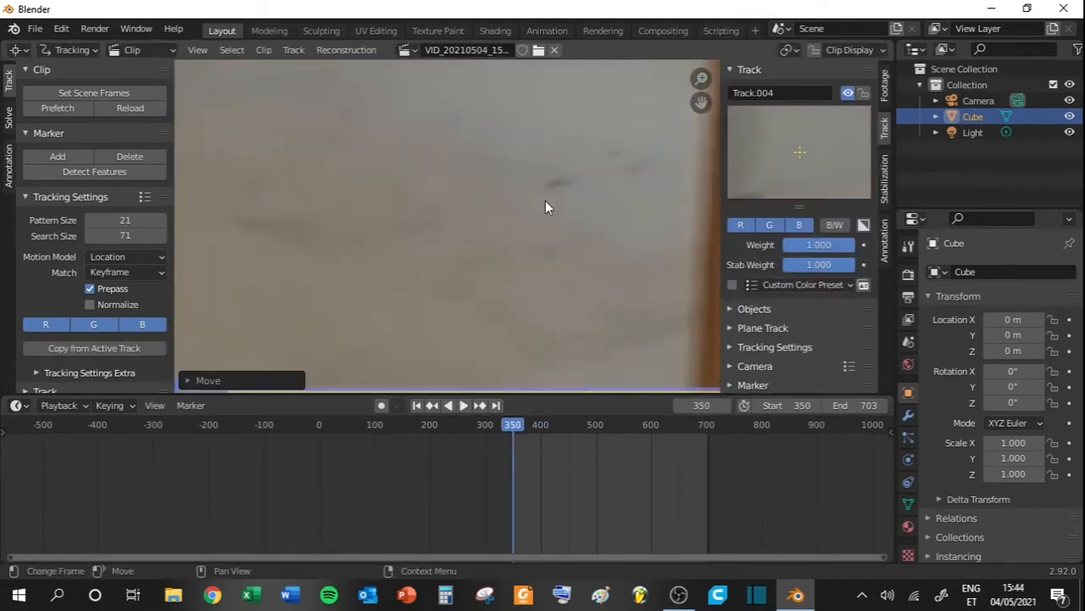
{"action": "left_click", "coordinate": [557, 183], "text": "ctrl"}
{"action": "left_click_drag", "start_coordinate": [592, 215], "coordinate": [583, 207]}
{"action": "left_click_drag", "start_coordinate": [589, 150], "coordinate": [531, 154]}
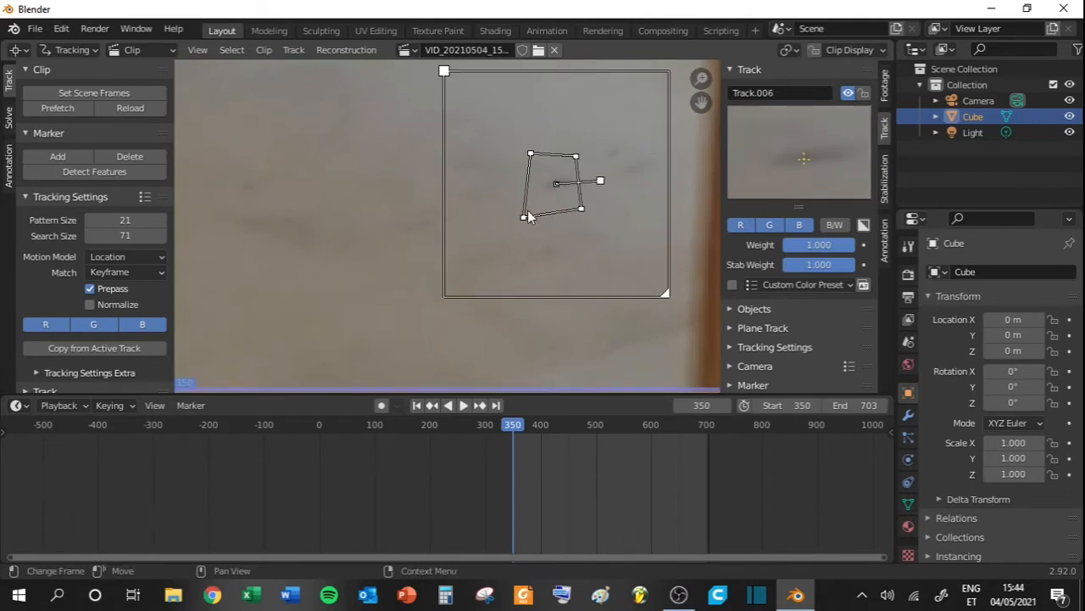
{"action": "left_click_drag", "start_coordinate": [524, 217], "coordinate": [527, 203]}
{"action": "key", "text": "ctrl+t"}
{"action": "key", "text": "l"}
{"action": "scroll", "coordinate": [527, 205], "scroll_direction": "down", "scroll_amount": 6}
{"action": "scroll", "coordinate": [445, 225], "scroll_direction": "up", "scroll_amount": 8}
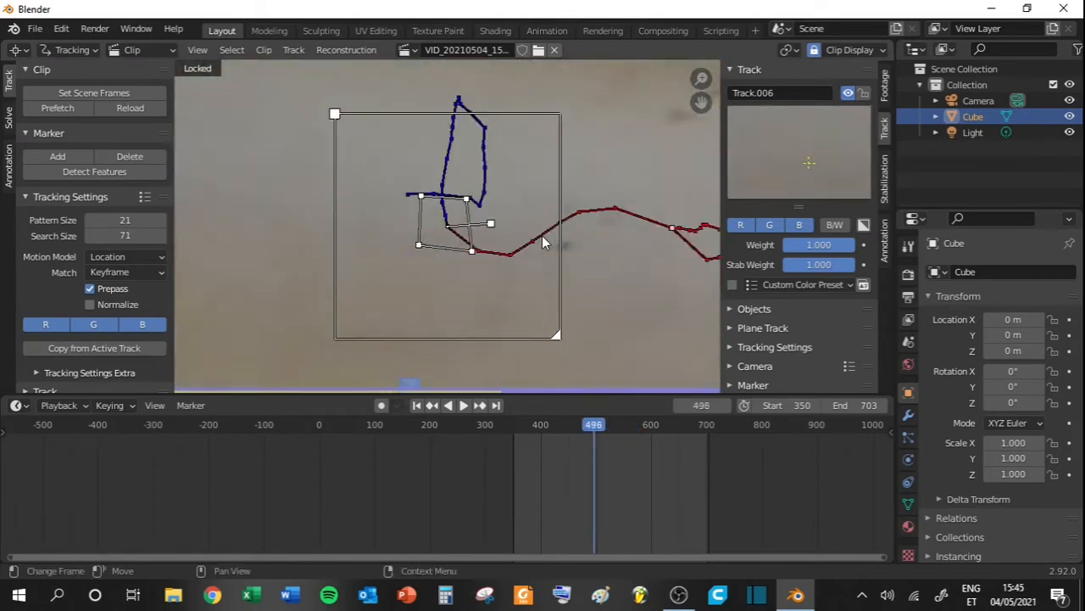
{"action": "key", "text": "Delete"}
Add a new marker on the dark floor spot at frame 350, slightly enlarge its pattern area and start tracking it forward.
{"action": "left_click", "coordinate": [515, 422]}
{"action": "key", "text": "l"}
{"action": "scroll", "coordinate": [446, 231], "scroll_direction": "up", "scroll_amount": 6}
{"action": "left_click", "coordinate": [444, 229], "text": "ctrl"}
{"action": "left_click_drag", "start_coordinate": [607, 229], "coordinate": [621, 225]}
{"action": "scroll", "coordinate": [514, 306], "scroll_direction": "down", "scroll_amount": 8}
{"action": "scroll", "coordinate": [514, 307], "scroll_direction": "up", "scroll_amount": 2}
{"action": "key", "text": "ctrl+t"}
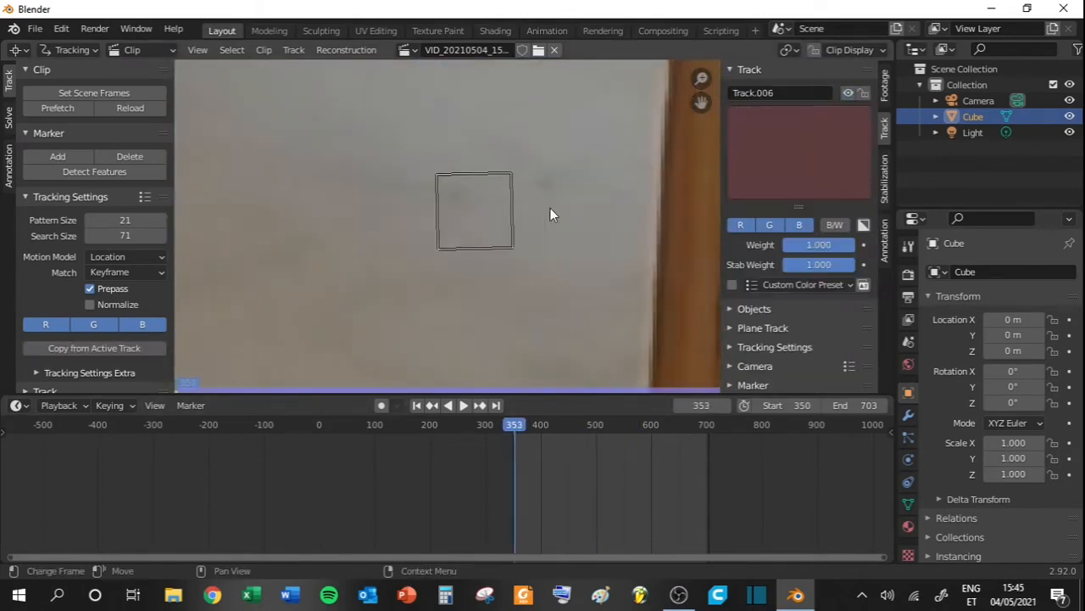
Lock the clip view to the selection and track the floor-spot marker forward through the footage.
{"action": "key", "text": "l"}
{"action": "key", "text": "ctrl+t"}
{"action": "scroll", "coordinate": [555, 231], "scroll_direction": "down", "scroll_amount": 6}
{"action": "scroll", "coordinate": [555, 231], "scroll_direction": "up", "scroll_amount": 6}
{"action": "key", "text": "ctrl+t"}
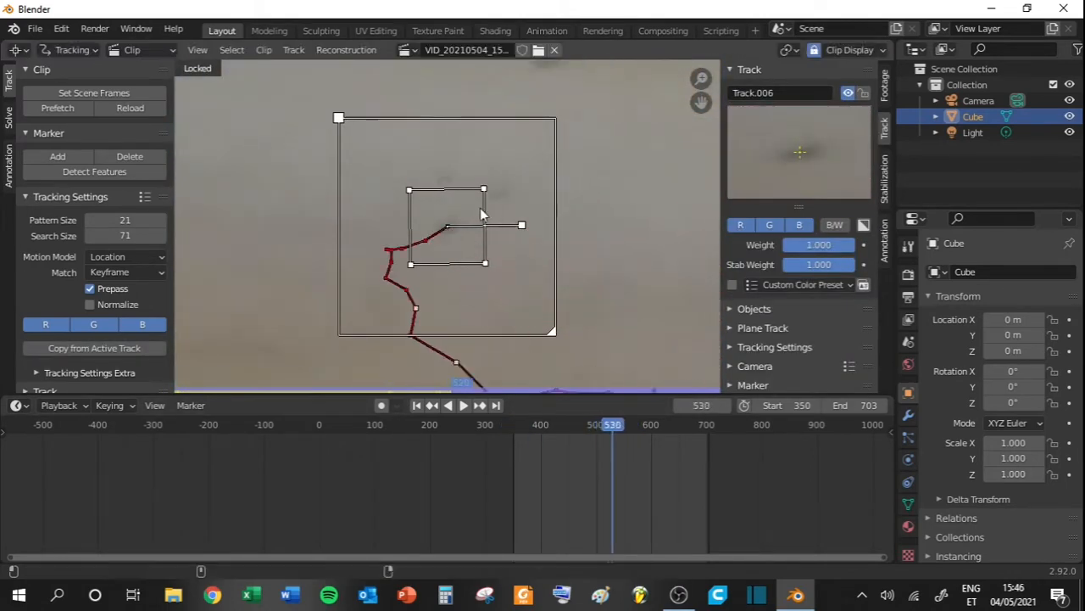
{"action": "key", "text": "ctrl+t"}
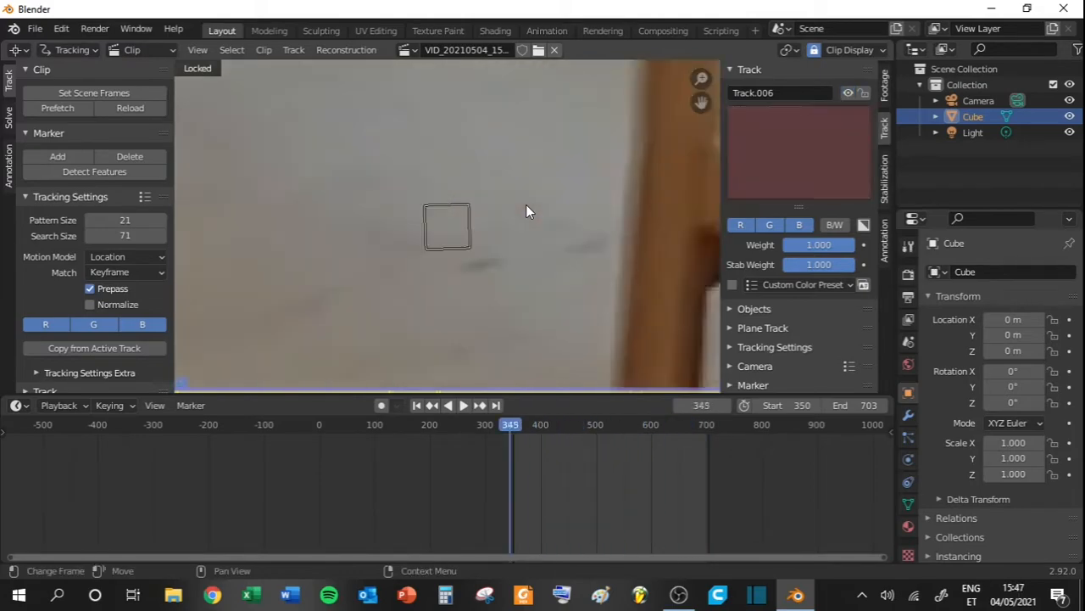
Play the footage near frame 350 and in its late frames to check the floor-spot and chair-back markers up close.
{"action": "scroll", "coordinate": [526, 205], "scroll_direction": "down", "scroll_amount": 8}
{"action": "left_click", "coordinate": [512, 431]}
{"action": "key", "text": "space"}
{"action": "key", "text": "space"}
{"action": "scroll", "coordinate": [595, 368], "scroll_direction": "up", "scroll_amount": 8}
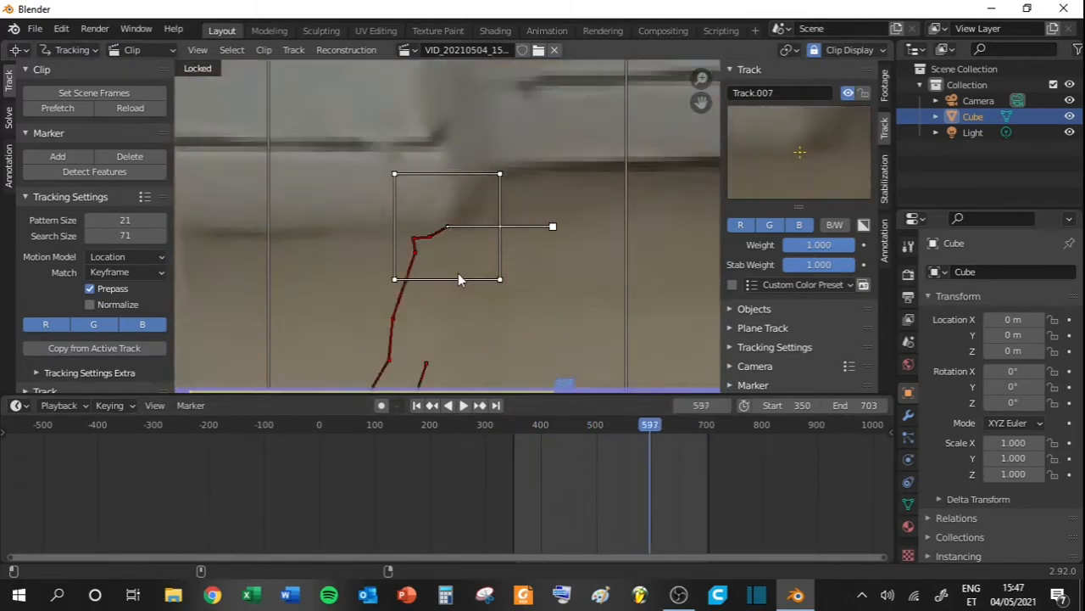
{"action": "scroll", "coordinate": [507, 218], "scroll_direction": "down", "scroll_amount": 2}
{"action": "scroll", "coordinate": [506, 218], "scroll_direction": "down", "scroll_amount": 10}
{"action": "left_click", "coordinate": [693, 446]}
{"action": "key", "text": "space"}
{"action": "key", "text": "space"}
{"action": "scroll", "coordinate": [526, 246], "scroll_direction": "up", "scroll_amount": 8}
{"action": "left_click", "coordinate": [520, 429]}
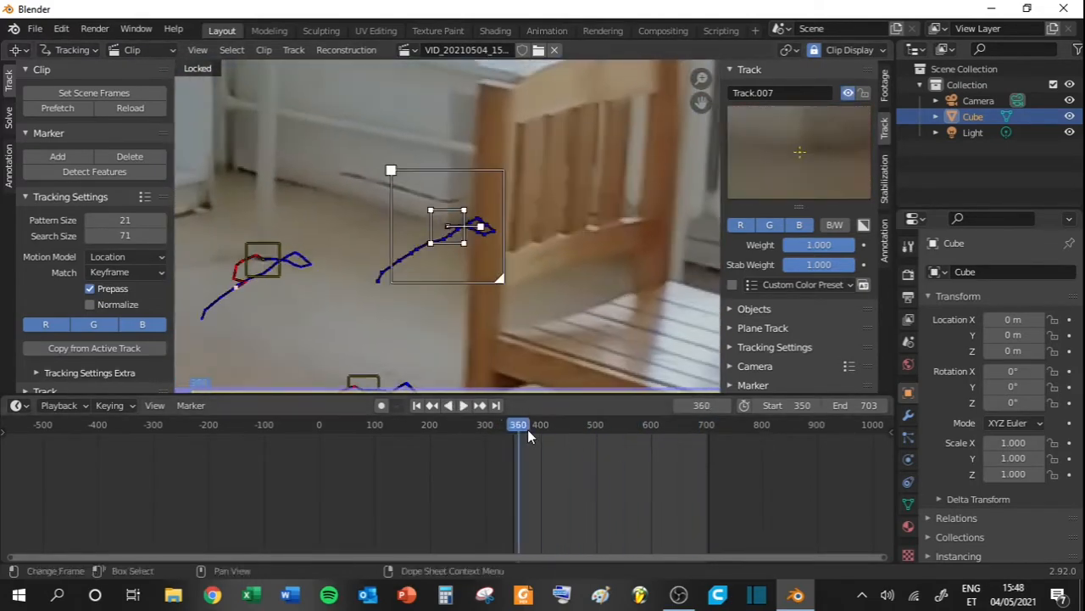
Return to frame 350 and bring up the scene's output dimensions and the clip's footage settings.
{"action": "left_click_drag", "start_coordinate": [528, 429], "coordinate": [519, 429]}
{"action": "left_click", "coordinate": [908, 297]}
{"action": "left_click", "coordinate": [884, 85]}
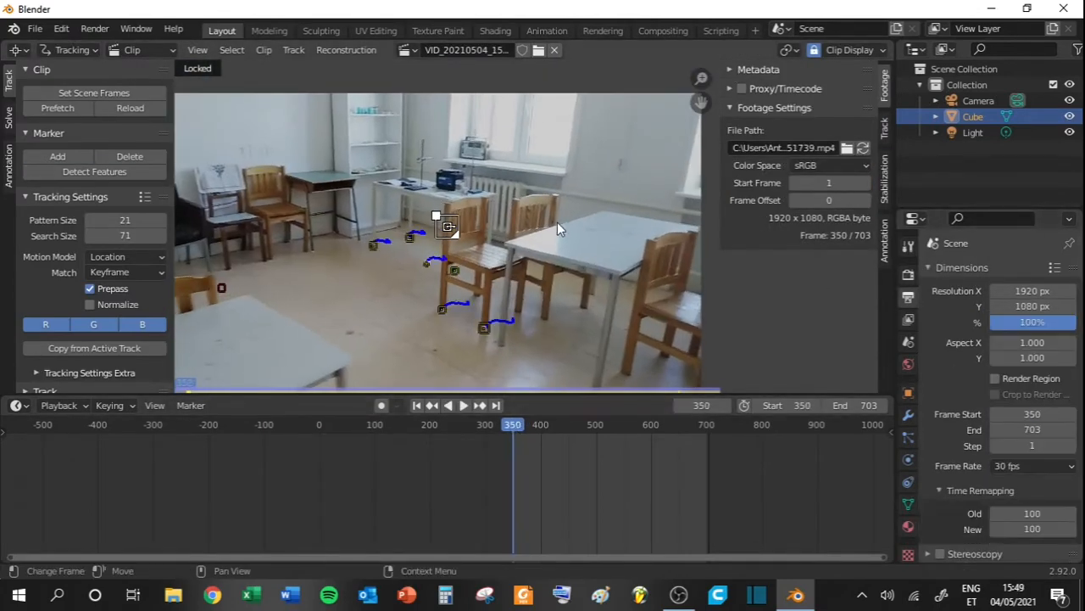
Step back to frame 351 and move the chair-back marker onto its feature on the wooden upright.
{"action": "scroll", "coordinate": [557, 222], "scroll_direction": "up", "scroll_amount": 8}
{"action": "key", "text": "Left"}
{"action": "key", "text": "Left"}
{"action": "key", "text": "Left"}
{"action": "key", "text": "g"}
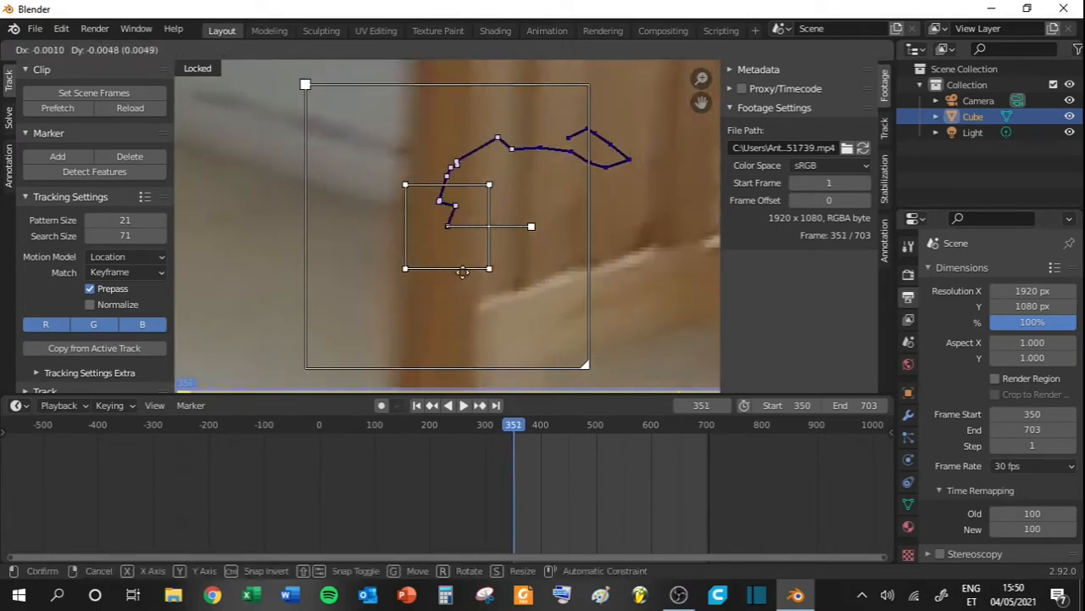
{"action": "left_click", "coordinate": [463, 274]}
Step backward through the frames around 359 to examine the path of the marker near the chair's upright.
{"action": "scroll", "coordinate": [323, 252], "scroll_direction": "down", "scroll_amount": 6}
{"action": "scroll", "coordinate": [413, 240], "scroll_direction": "up", "scroll_amount": 7}
{"action": "key", "text": "Left"}
{"action": "key", "text": "Left"}
{"action": "key", "text": "Left"}
{"action": "scroll", "coordinate": [413, 240], "scroll_direction": "up", "scroll_amount": 1}
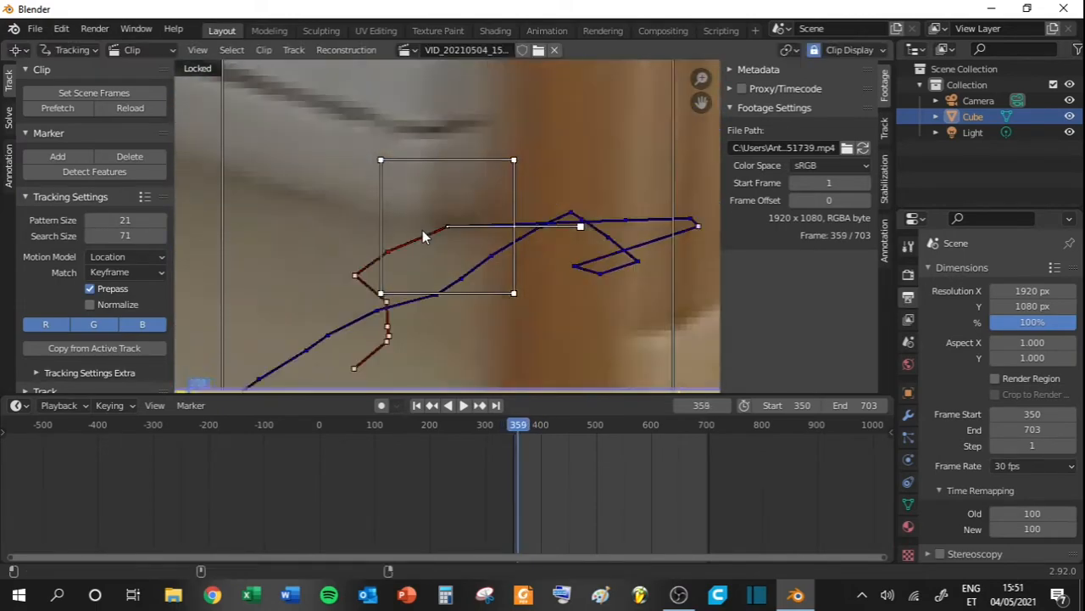
{"action": "scroll", "coordinate": [422, 230], "scroll_direction": "down", "scroll_amount": 6}
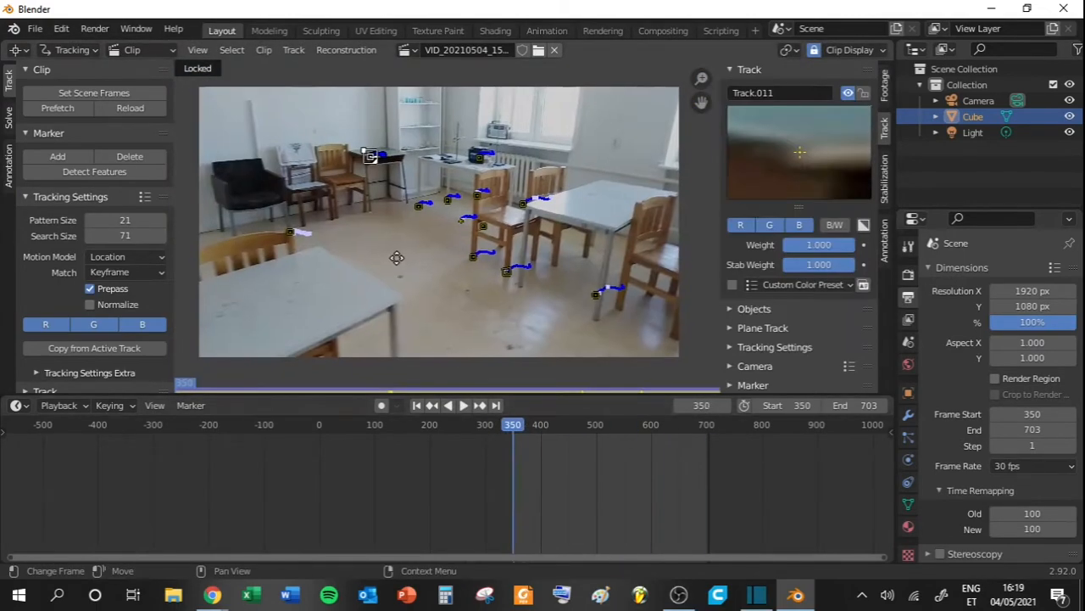
{"action": "middle_click_drag", "start_coordinate": [397, 258], "coordinate": [395, 256]}
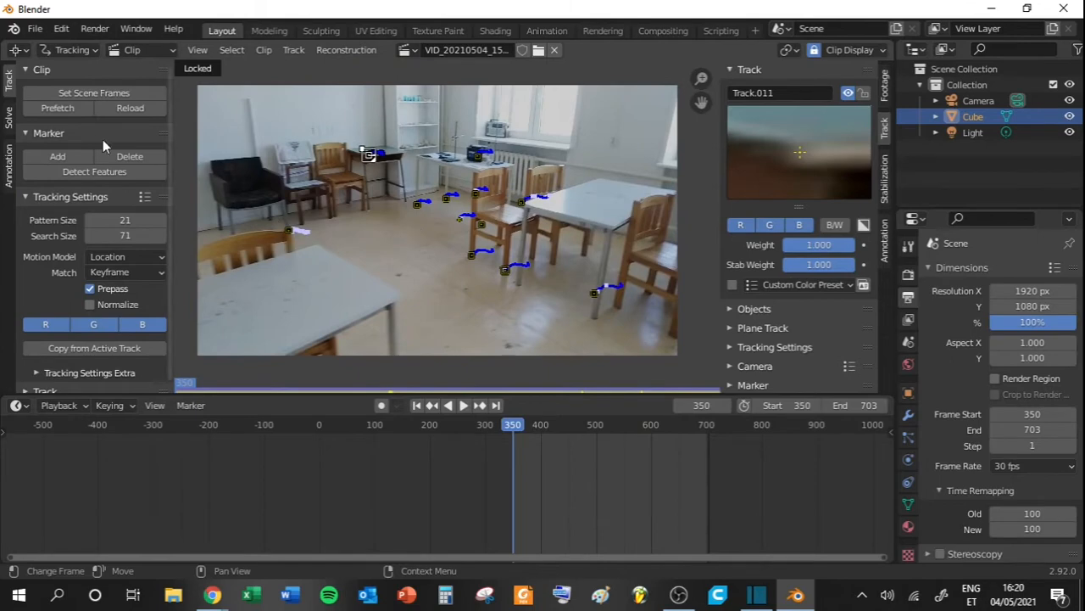
Set the solver's Keyframe A to 350 and Keyframe B to 703, and solve the camera motion.
{"action": "left_click", "coordinate": [9, 119]}
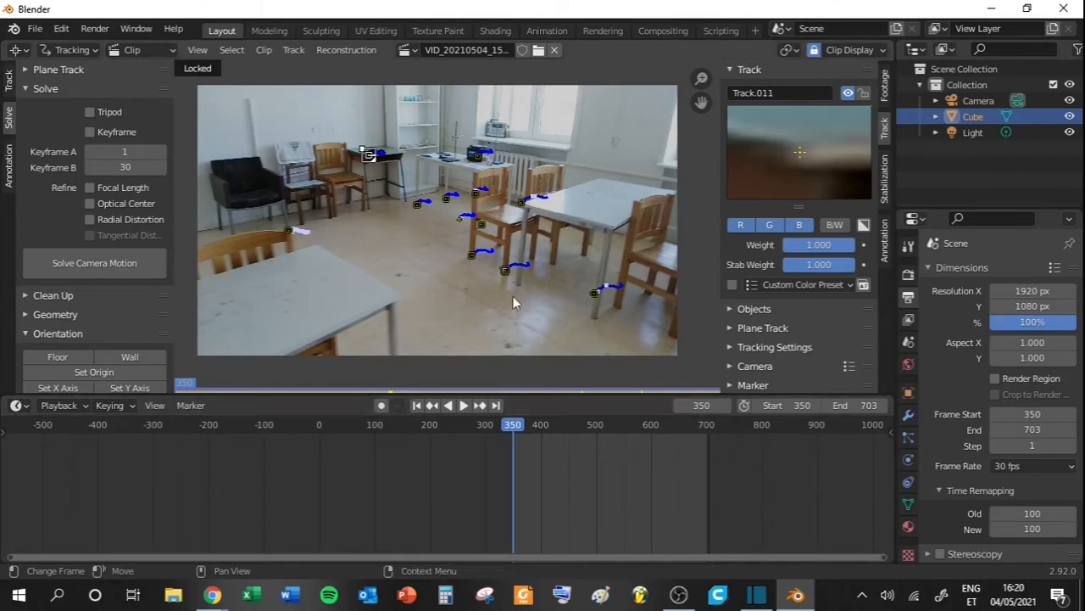
{"action": "left_click", "coordinate": [127, 151]}
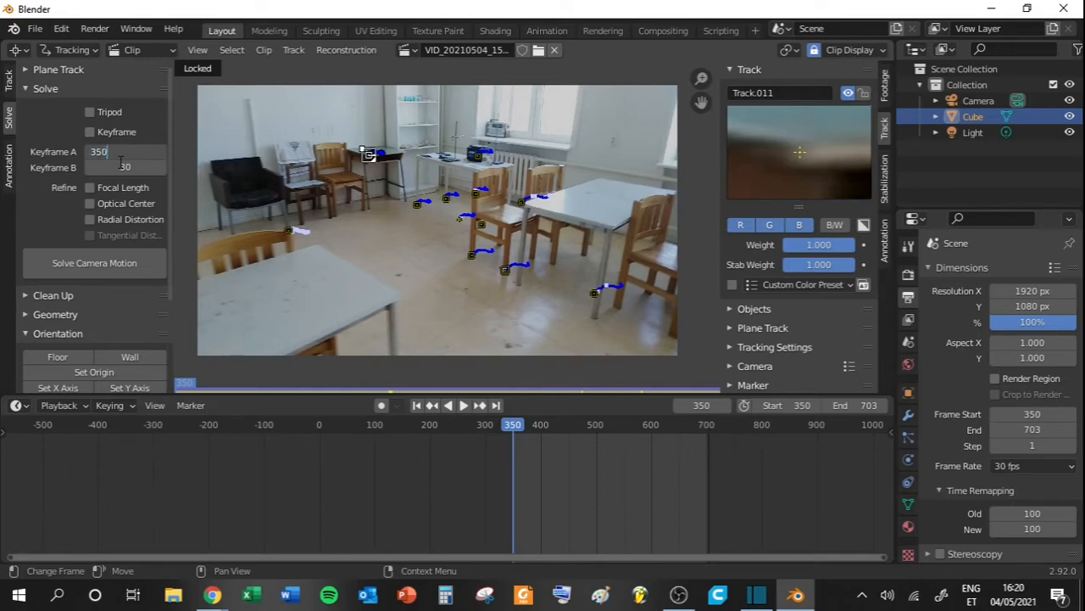
{"action": "type", "text": "350"}
{"action": "key", "text": "Return"}
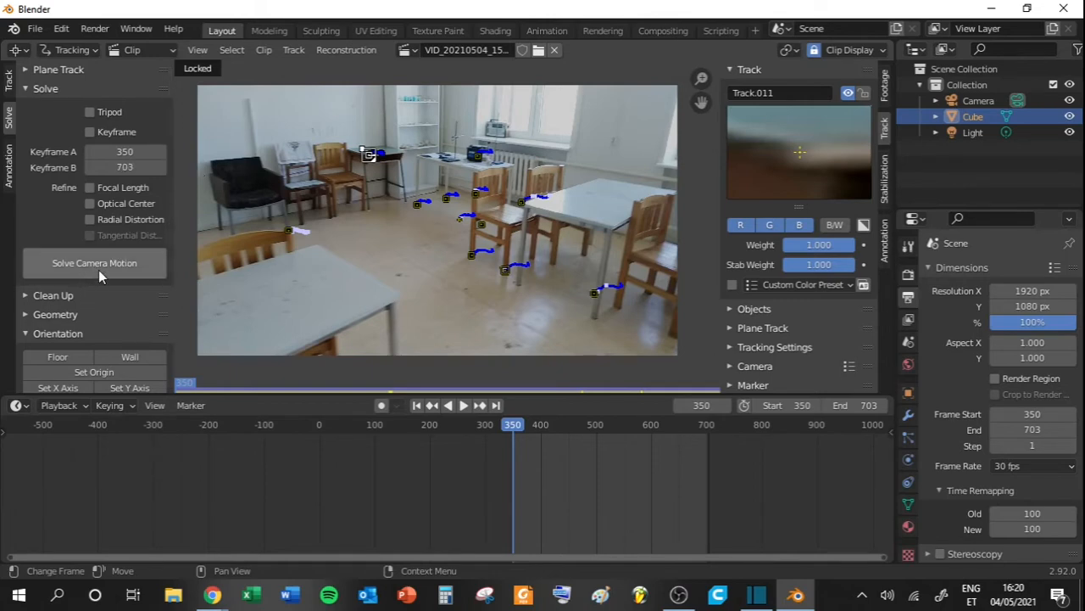
{"action": "left_click", "coordinate": [98, 269]}
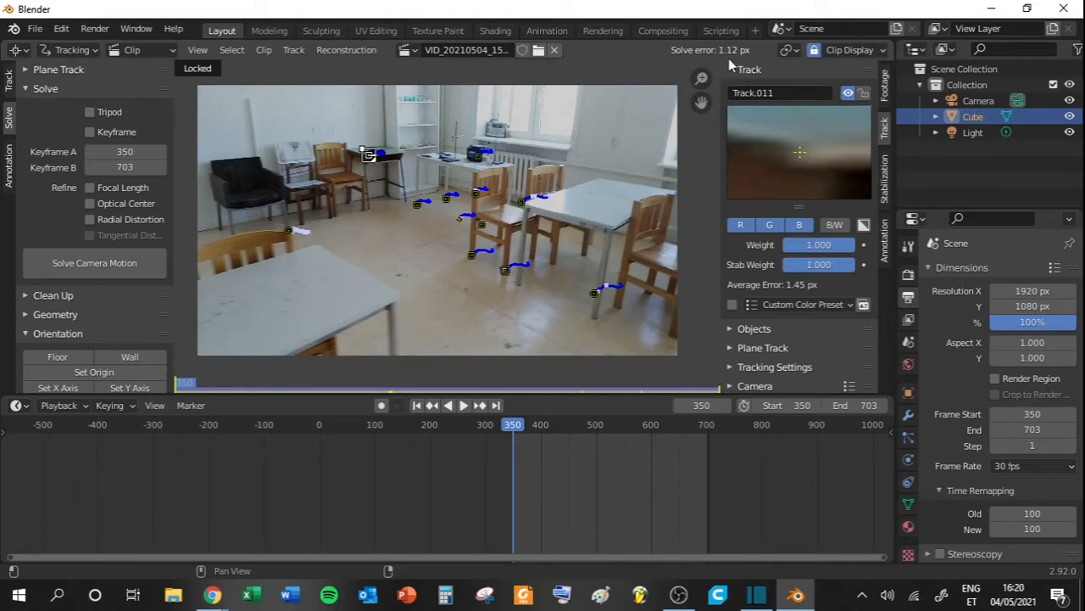
Enable refinement of focal length, optical center and radial distortion one after another, re-solving the camera motion after each.
{"action": "left_click", "coordinate": [89, 204]}
{"action": "left_click", "coordinate": [89, 219]}
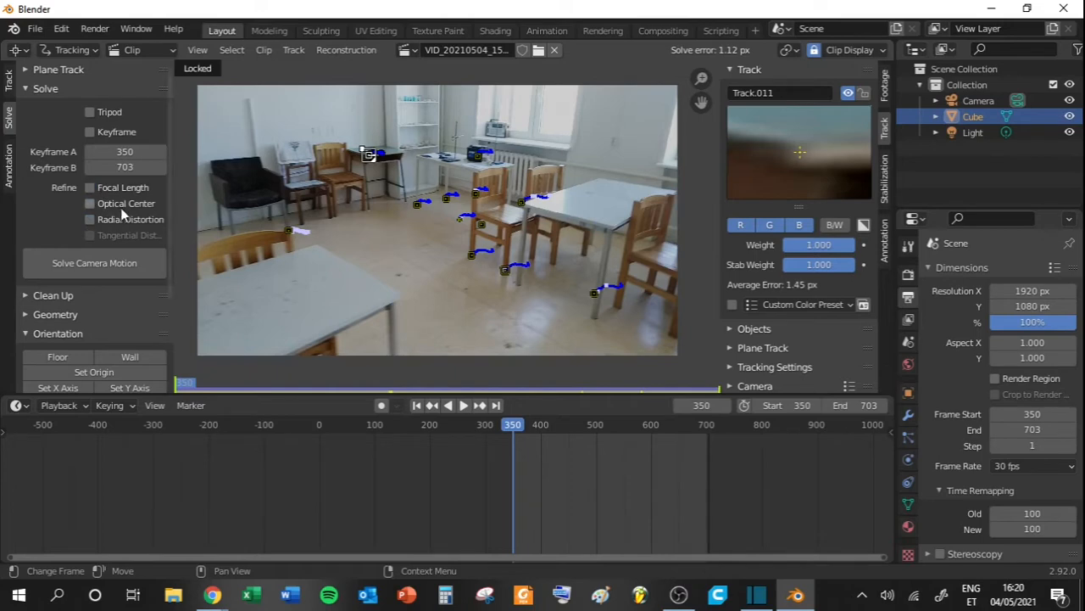
{"action": "left_click", "coordinate": [92, 188]}
{"action": "left_click", "coordinate": [78, 263]}
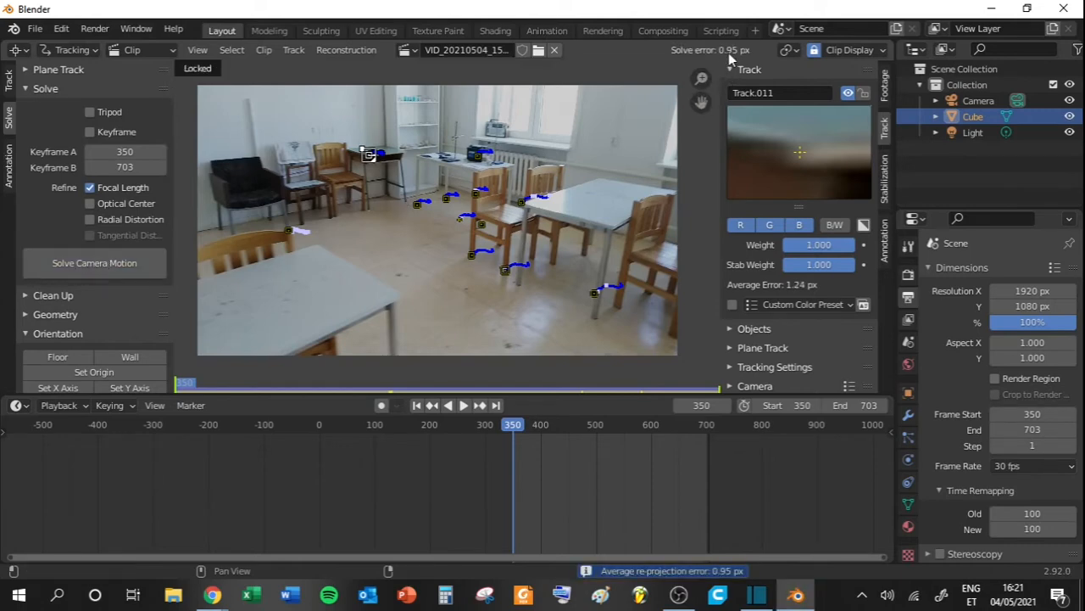
{"action": "left_click", "coordinate": [97, 263]}
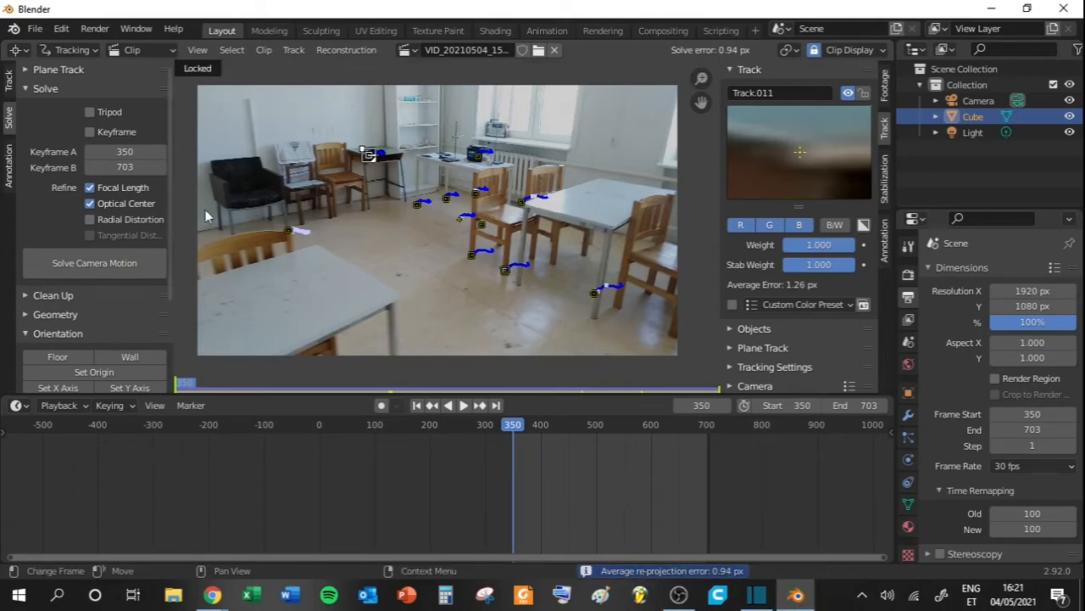
{"action": "left_click", "coordinate": [90, 219]}
{"action": "left_click", "coordinate": [98, 259]}
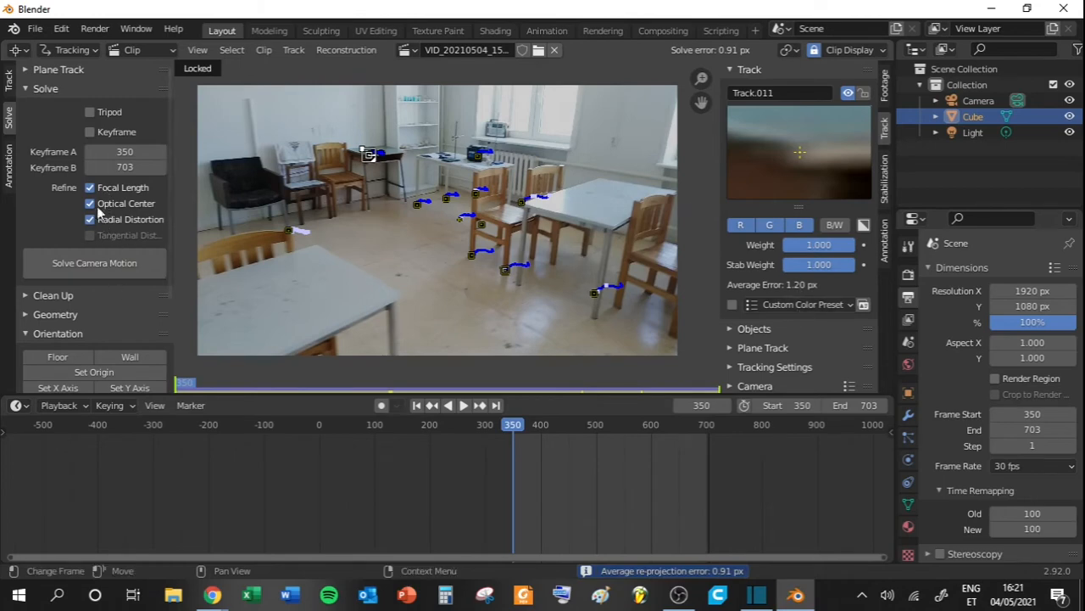
Examine the average error of individual tracks on the chairs, floor, table leg and back desk.
{"action": "middle_click_drag", "start_coordinate": [440, 290], "coordinate": [430, 289]}
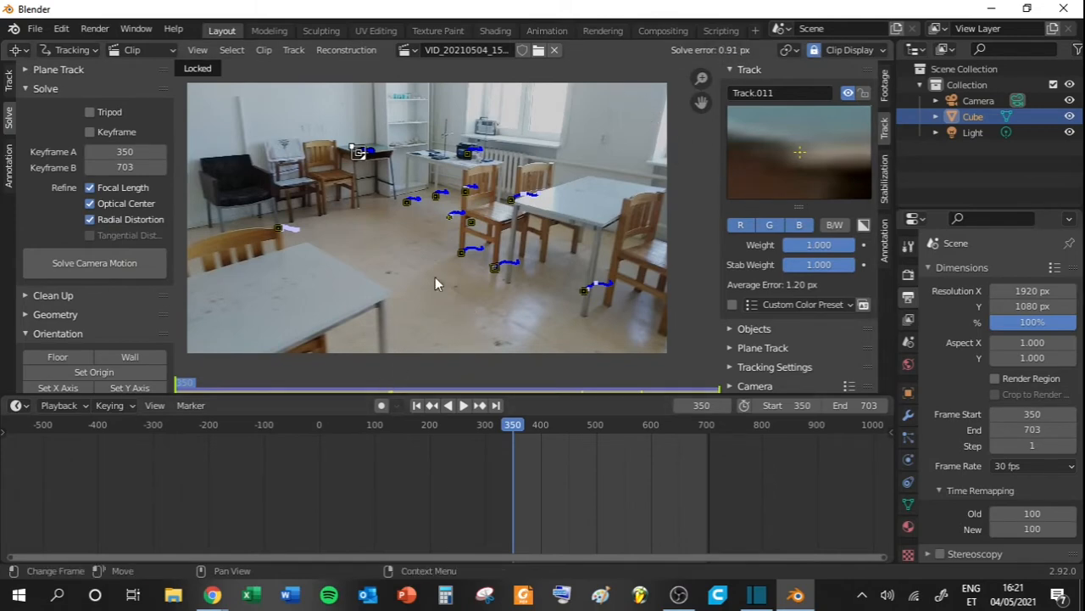
{"action": "left_click", "coordinate": [277, 227]}
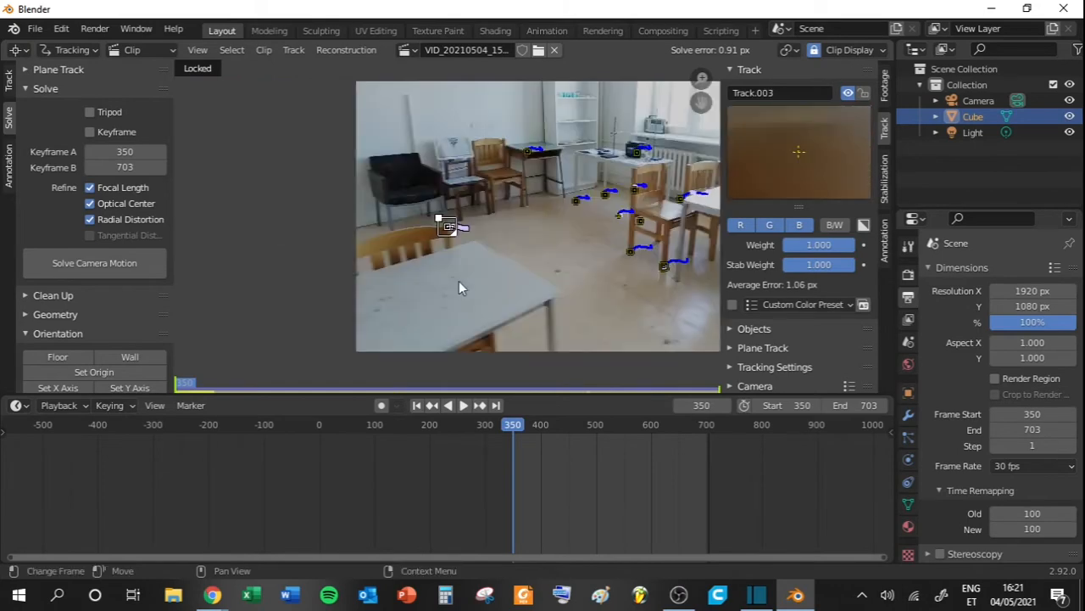
{"action": "middle_click_drag", "start_coordinate": [595, 264], "coordinate": [437, 247]}
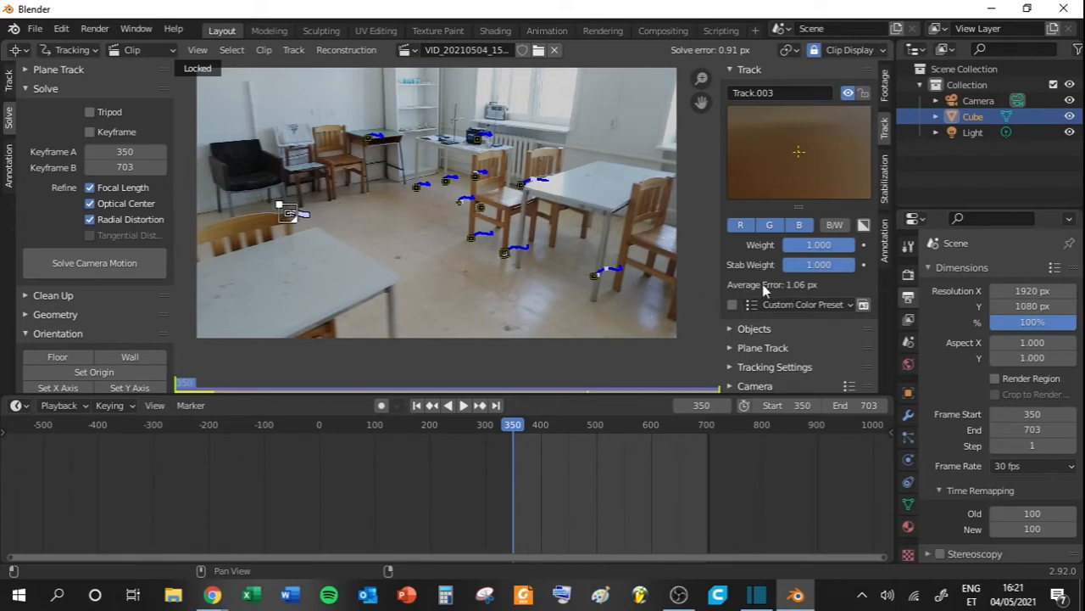
{"action": "left_click", "coordinate": [593, 275]}
{"action": "left_click", "coordinate": [327, 189]}
{"action": "left_click", "coordinate": [435, 192]}
{"action": "left_click", "coordinate": [463, 202]}
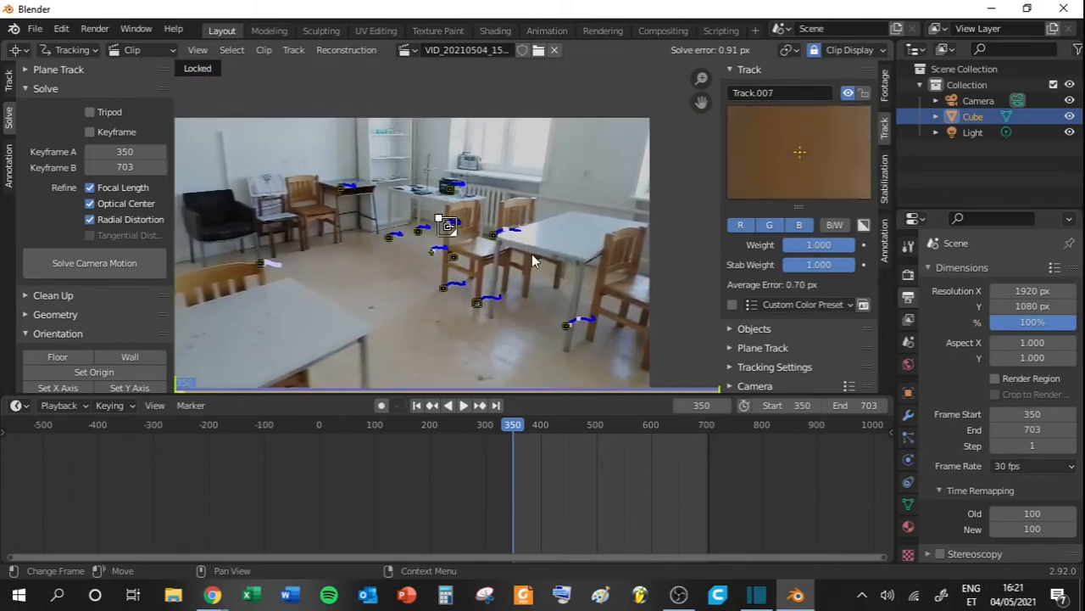
{"action": "left_click", "coordinate": [261, 263]}
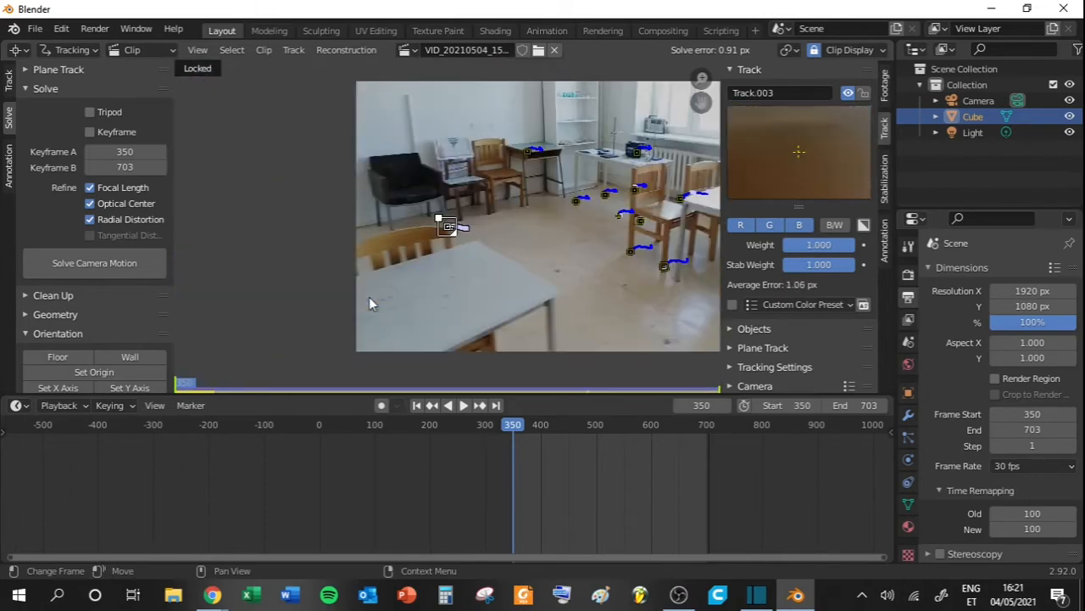
{"action": "left_click", "coordinate": [524, 155]}
{"action": "left_click", "coordinate": [557, 227]}
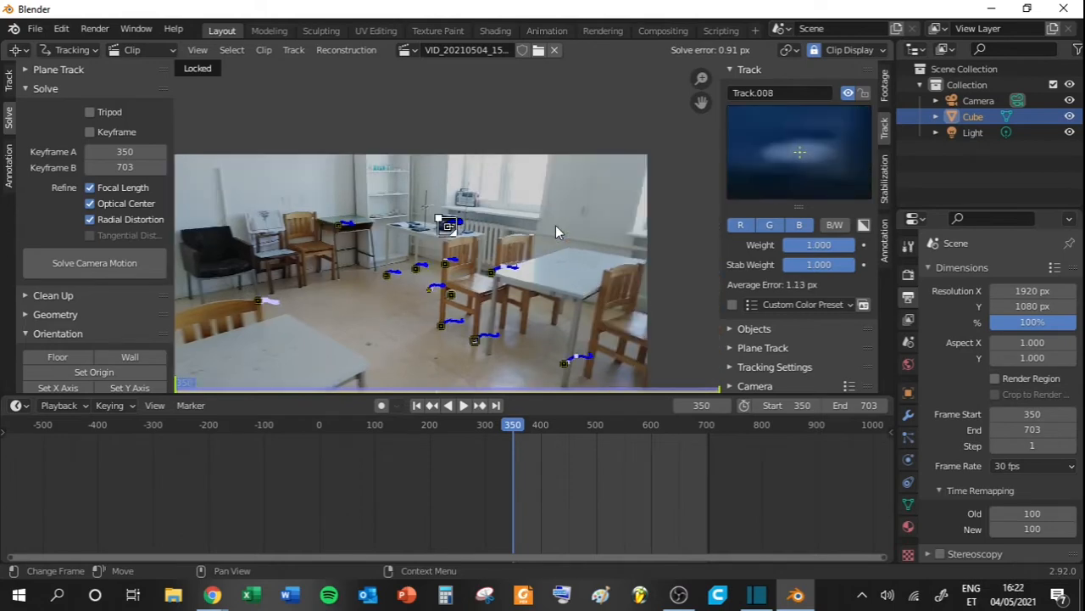
Delete the track at the near corner of the large white table and solve the camera motion again.
{"action": "left_click", "coordinate": [494, 273]}
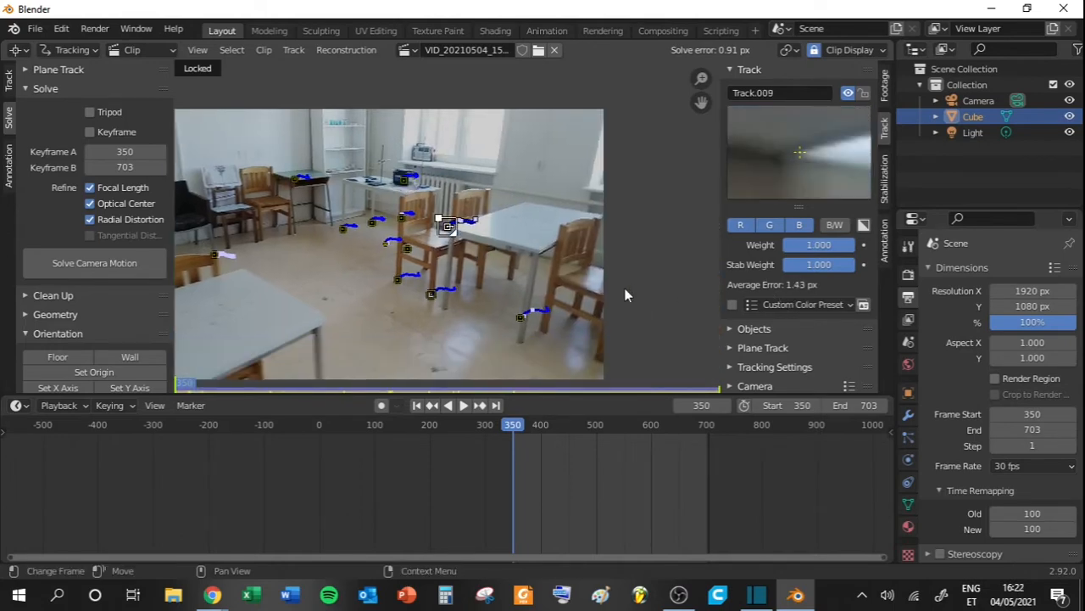
{"action": "key", "text": "x"}
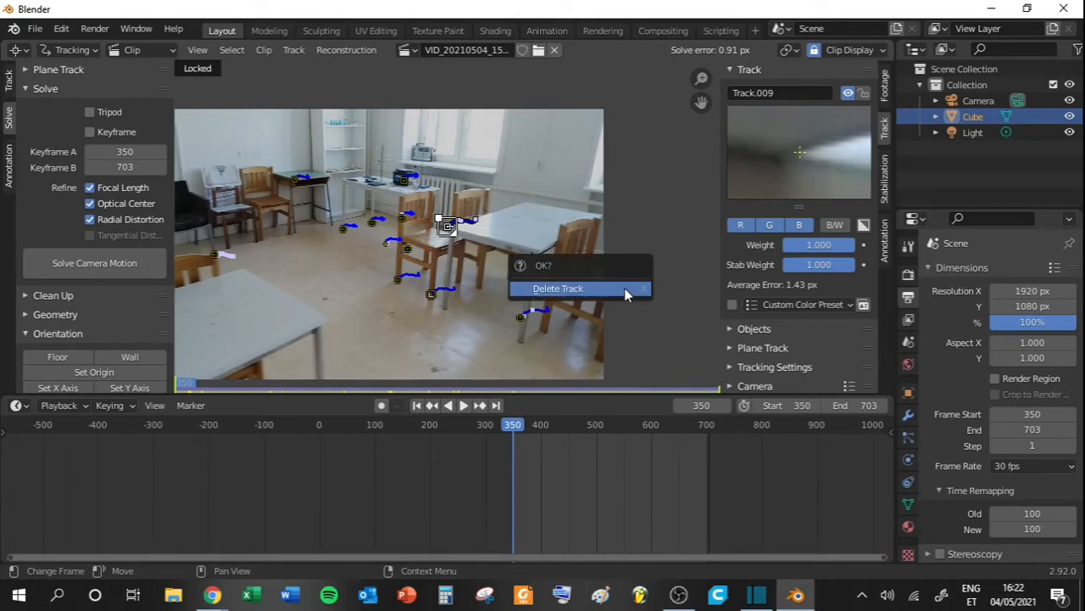
{"action": "left_click", "coordinate": [615, 288]}
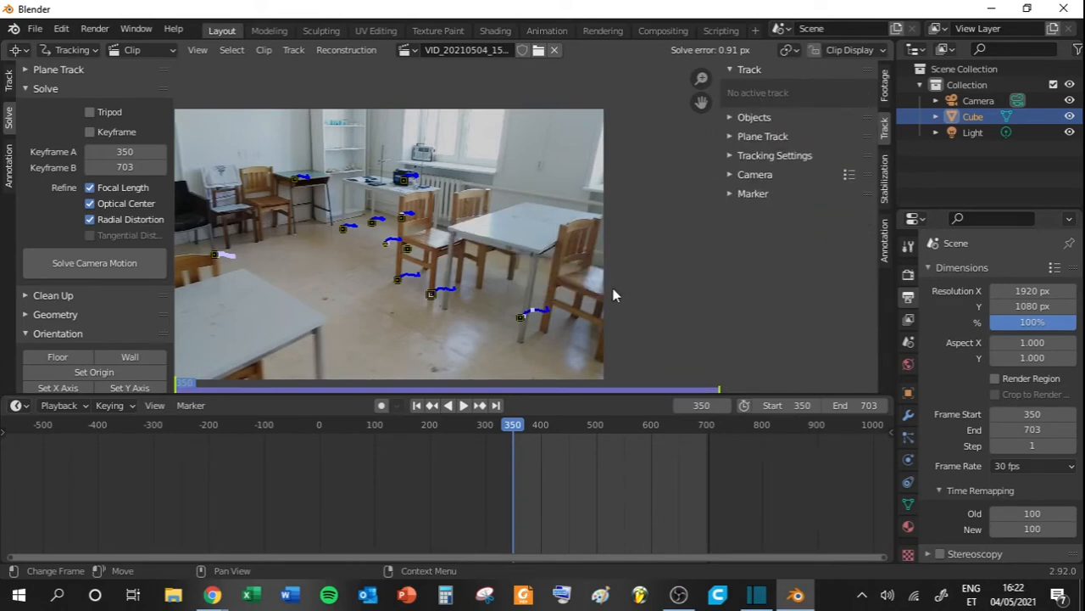
{"action": "left_click", "coordinate": [111, 266]}
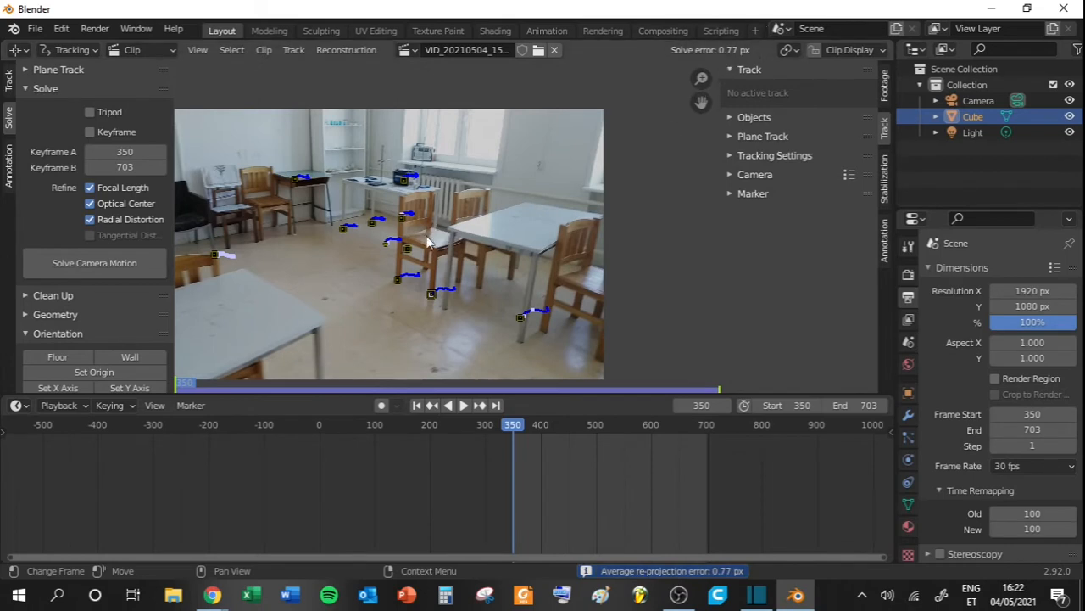
Bring up the solver's orientation and scene setup options and inspect the chair, table-leg and floor markers one at a time.
{"action": "middle_click_drag", "start_coordinate": [423, 269], "coordinate": [499, 252]}
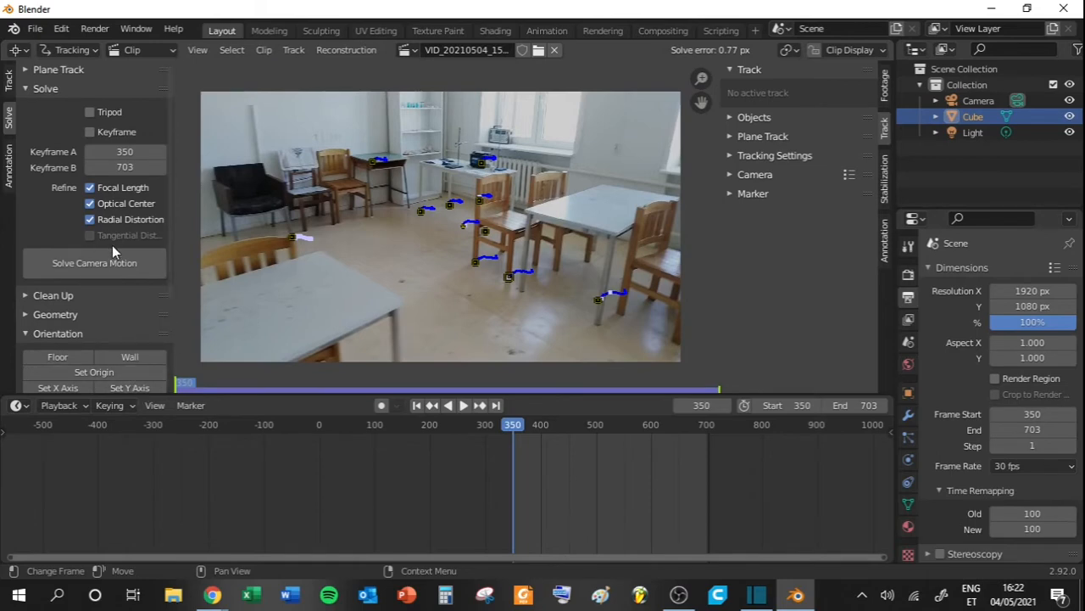
{"action": "scroll", "coordinate": [112, 245], "scroll_direction": "down", "scroll_amount": 5}
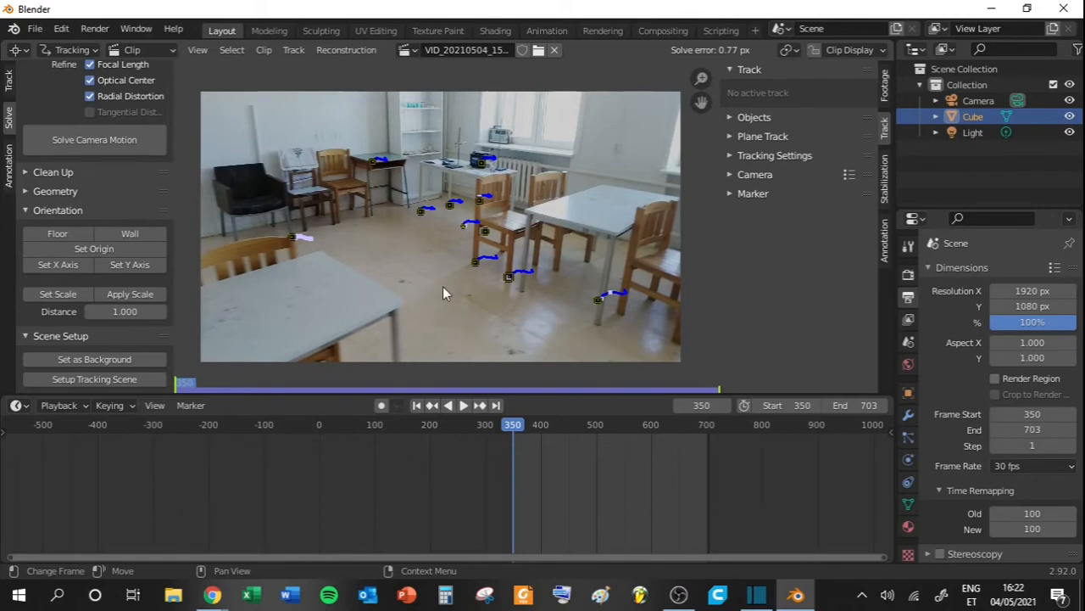
{"action": "left_click", "coordinate": [293, 237]}
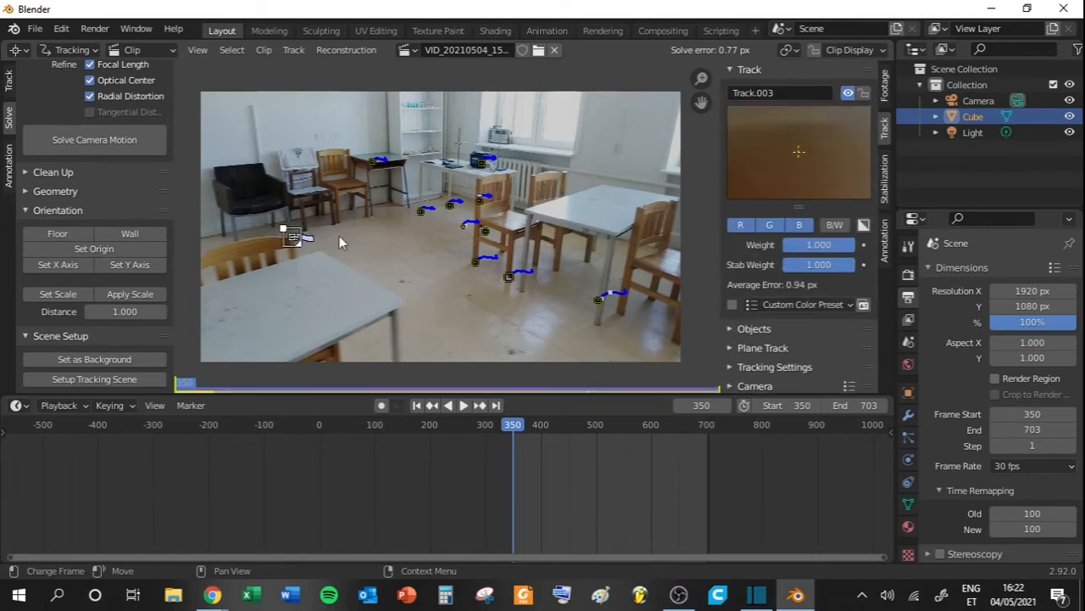
{"action": "left_click", "coordinate": [599, 301]}
{"action": "left_click", "coordinate": [508, 276]}
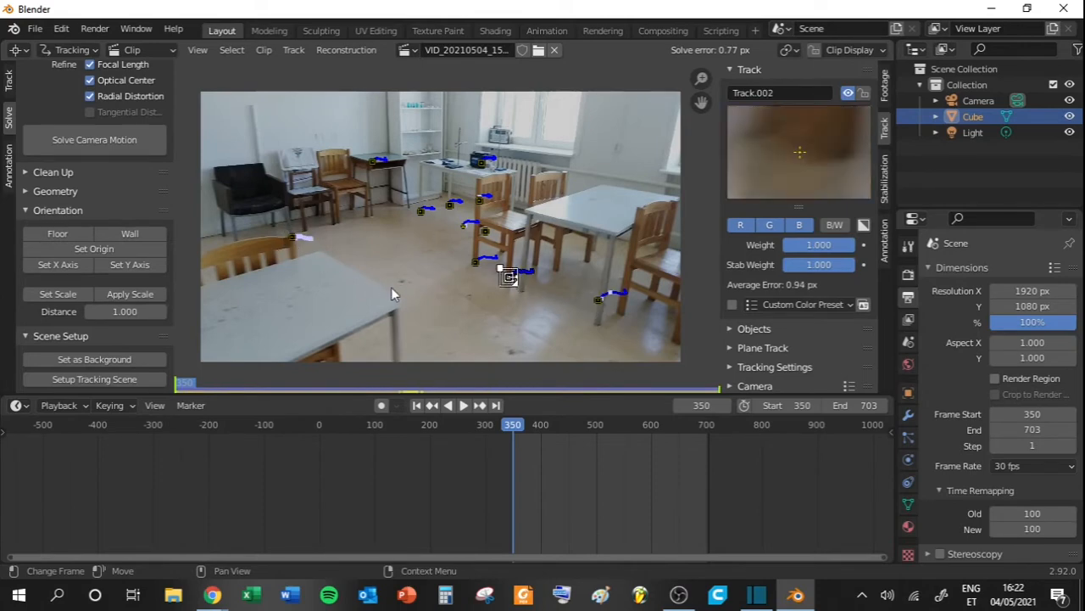
{"action": "left_click", "coordinate": [485, 270]}
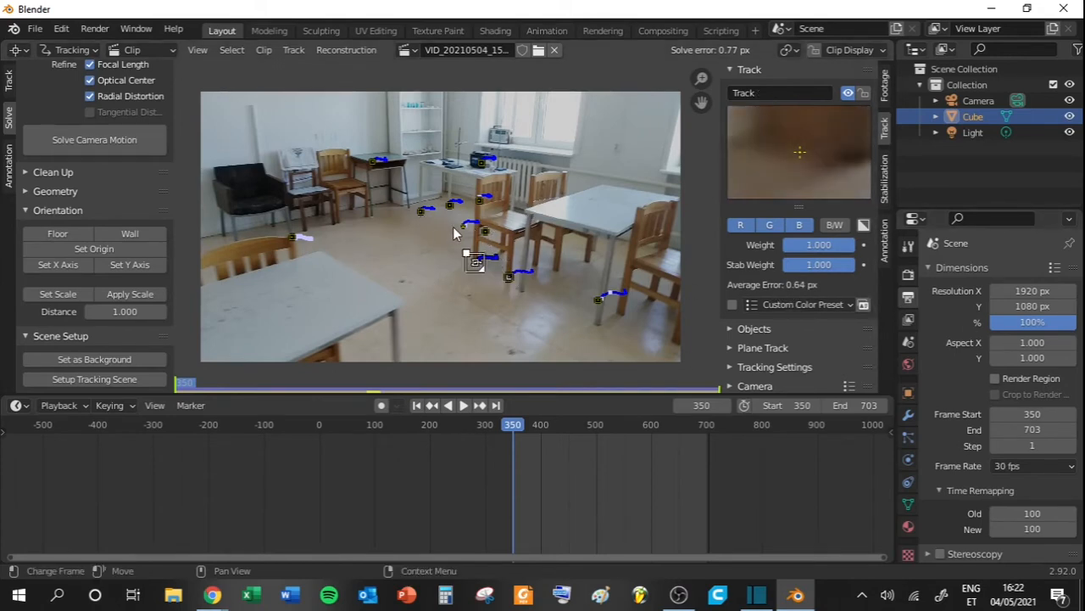
{"action": "left_click", "coordinate": [481, 207]}
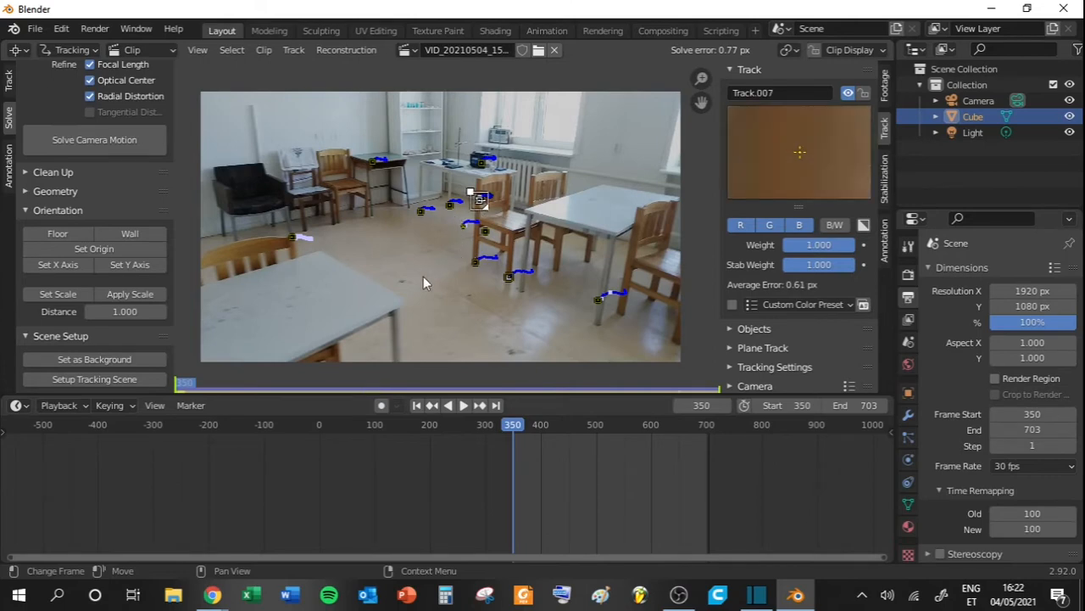
{"action": "left_click", "coordinate": [475, 265]}
{"action": "left_click", "coordinate": [481, 205]}
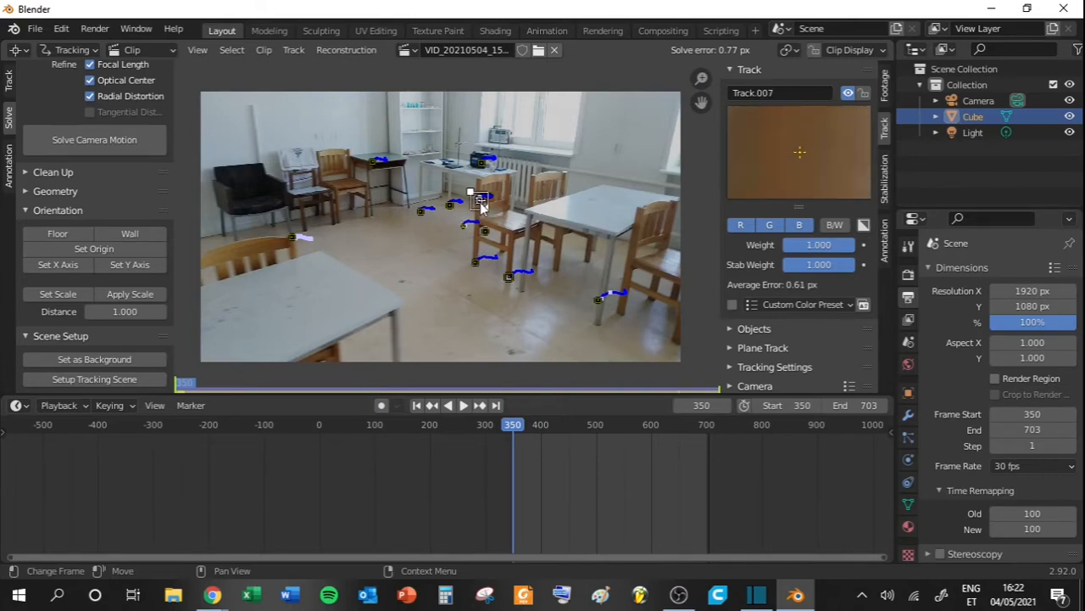
{"action": "left_click", "coordinate": [420, 211]}
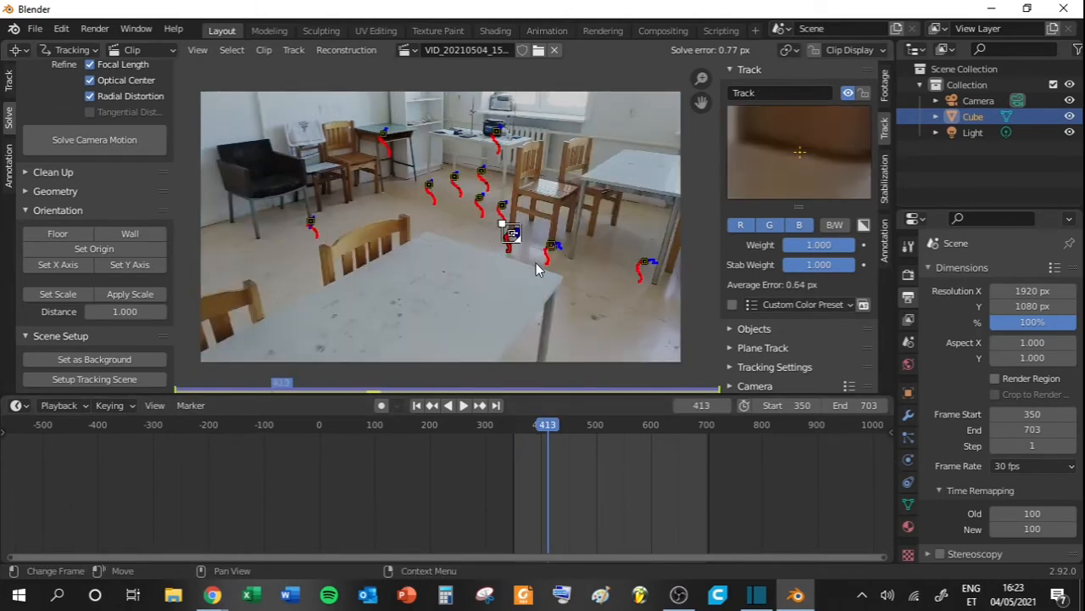
Add two markers on the floor at the back to the selected chair-leg marker and define the three as the floor plane.
{"action": "left_click", "coordinate": [481, 173], "text": "shift"}
{"action": "left_click", "coordinate": [430, 186], "text": "shift"}
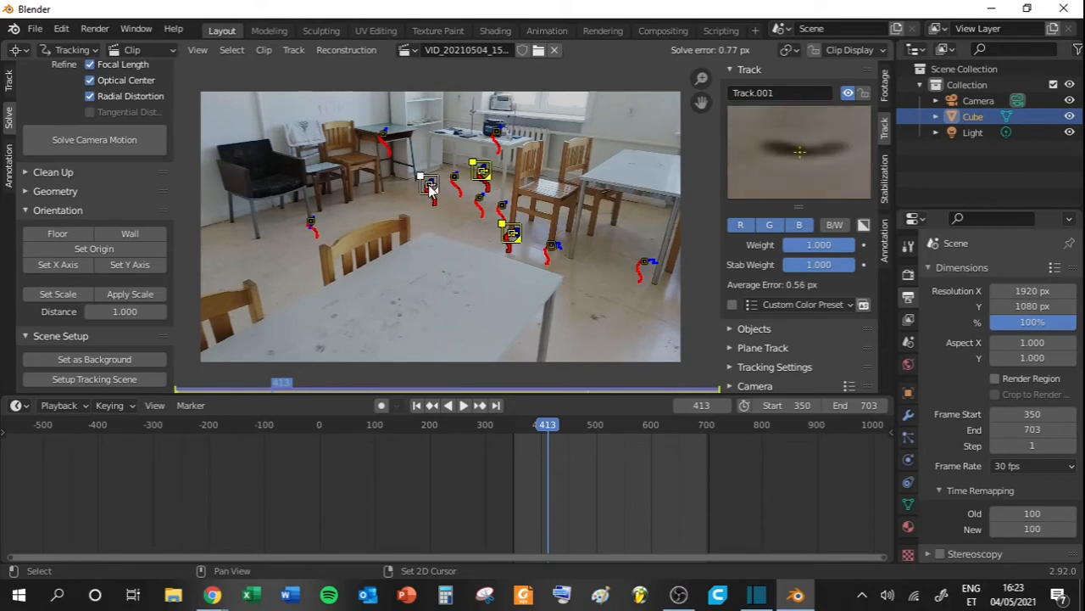
{"action": "left_click", "coordinate": [66, 238]}
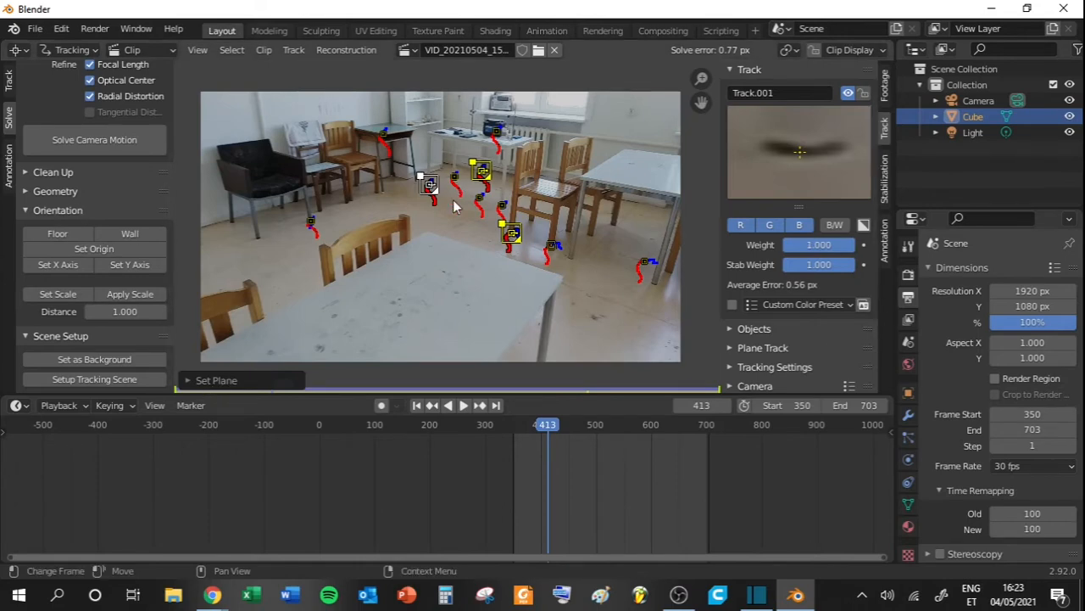
{"action": "mouse_move", "coordinate": [585, 280]}
{"action": "middle_mouse_down"}
{"action": "mouse_move", "coordinate": [589, 302]}
{"action": "mouse_move", "coordinate": [606, 275]}
{"action": "middle_mouse_up"}
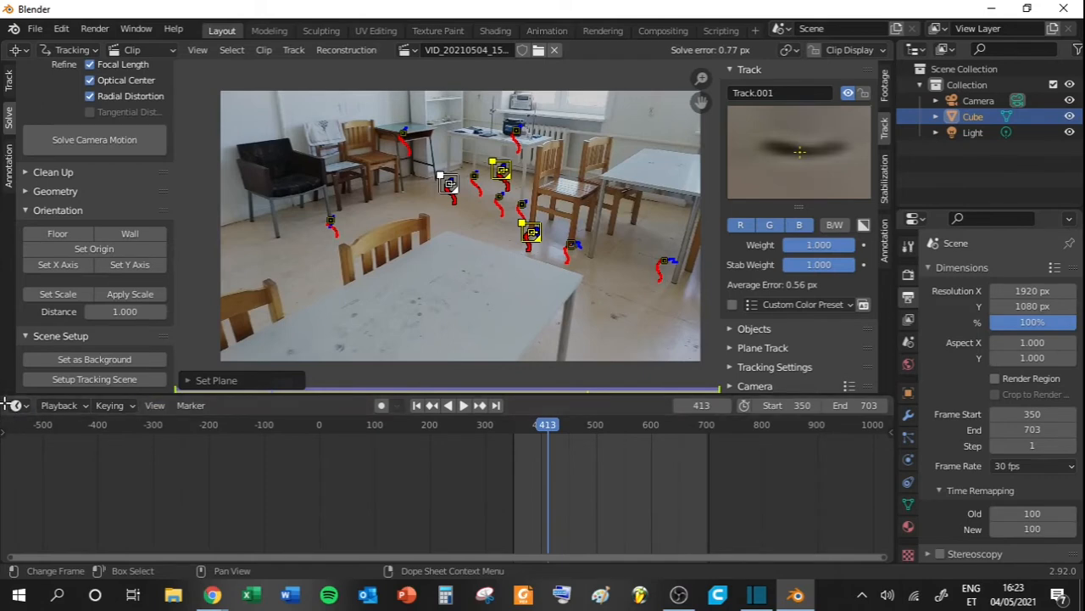
Split the timeline area in two, enlarge the upper part, turn it into a 3D Viewport and view the scene in perspective.
{"action": "left_click_drag", "start_coordinate": [7, 402], "coordinate": [12, 487]}
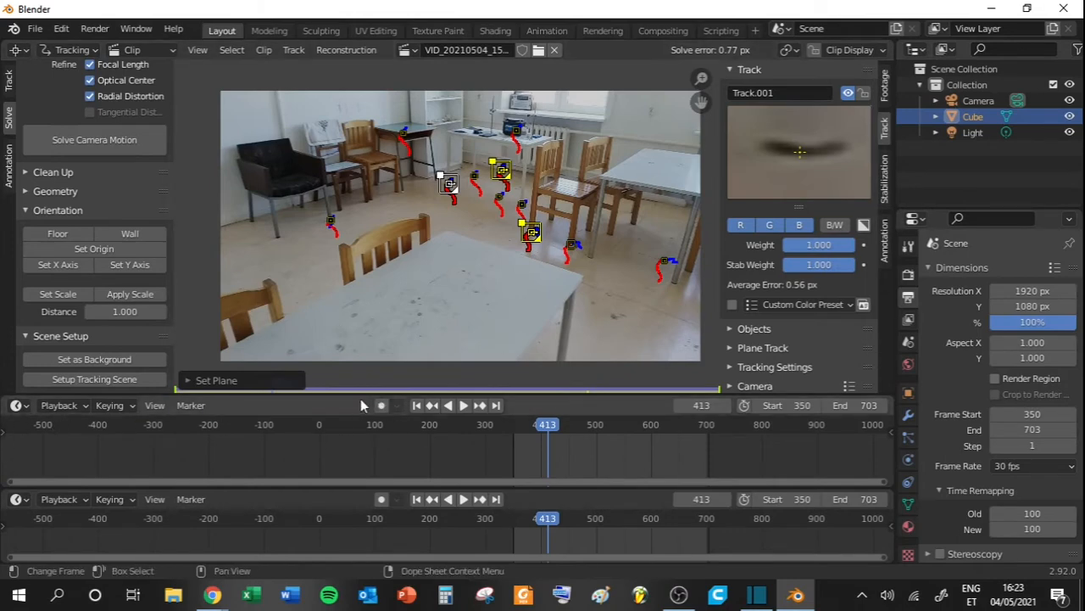
{"action": "left_click_drag", "start_coordinate": [356, 395], "coordinate": [353, 349]}
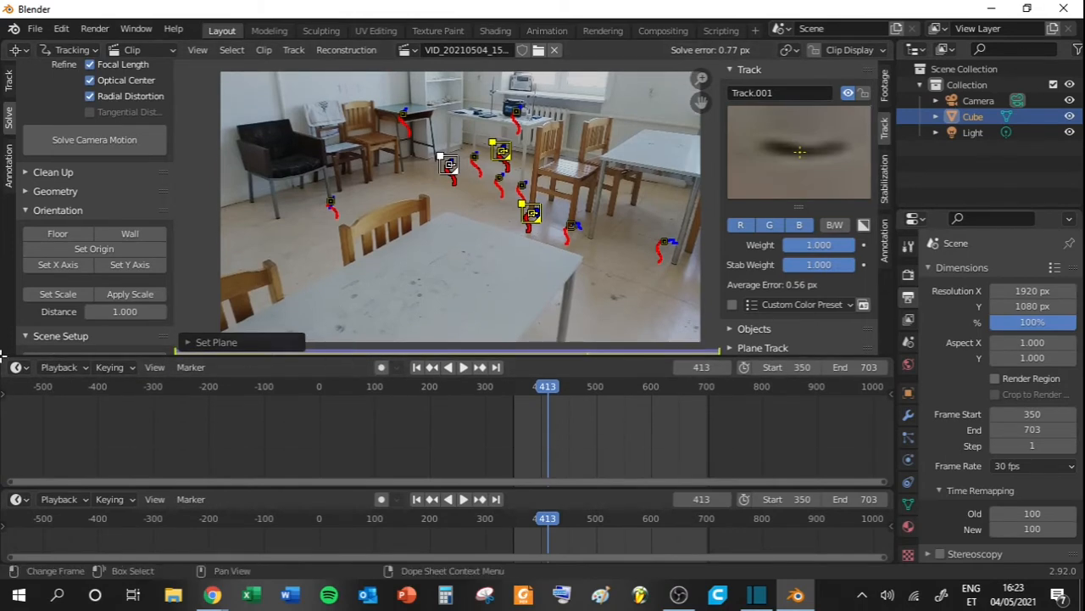
{"action": "left_click", "coordinate": [19, 367]}
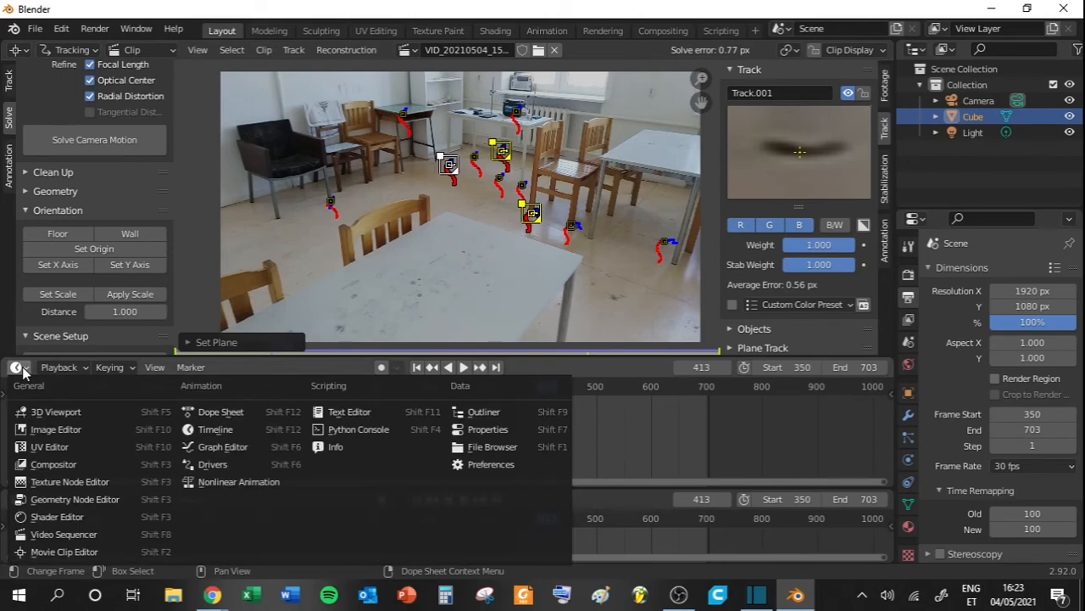
{"action": "left_click", "coordinate": [61, 412]}
{"action": "scroll", "coordinate": [509, 419], "scroll_direction": "down", "scroll_amount": 5}
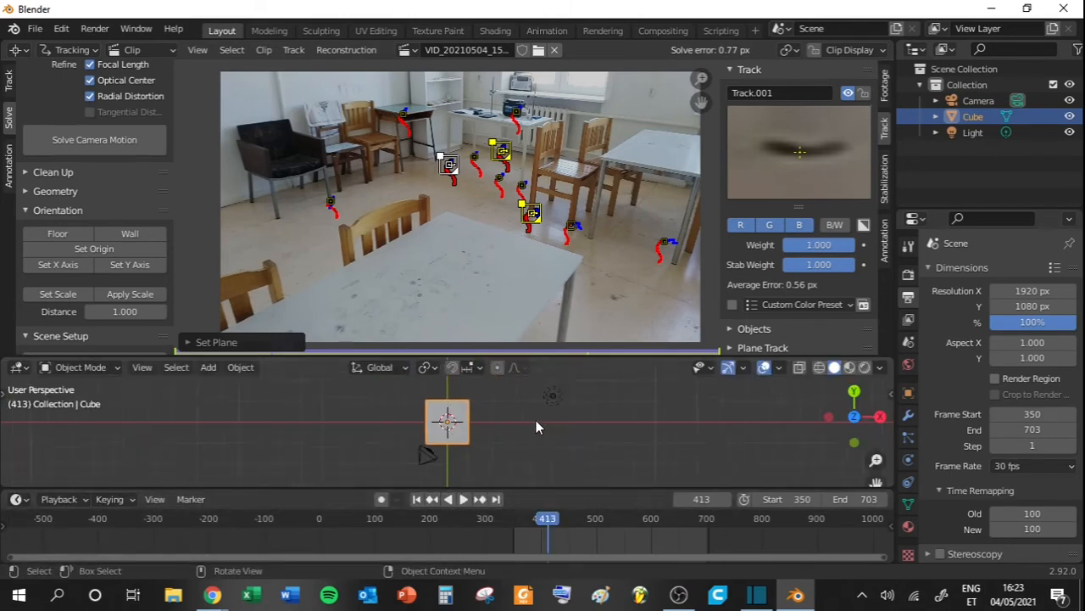
{"action": "middle_click_drag", "start_coordinate": [536, 420], "coordinate": [517, 405]}
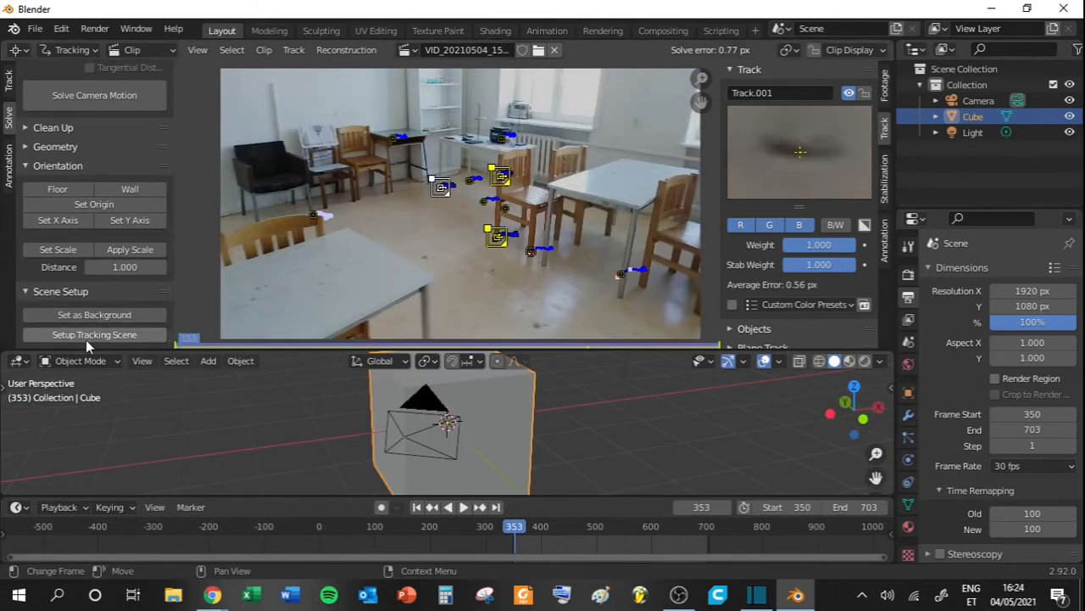
Set up the tracking scene from the solved footage and play the camera motion around the cube in the 3D view.
{"action": "left_click", "coordinate": [85, 336]}
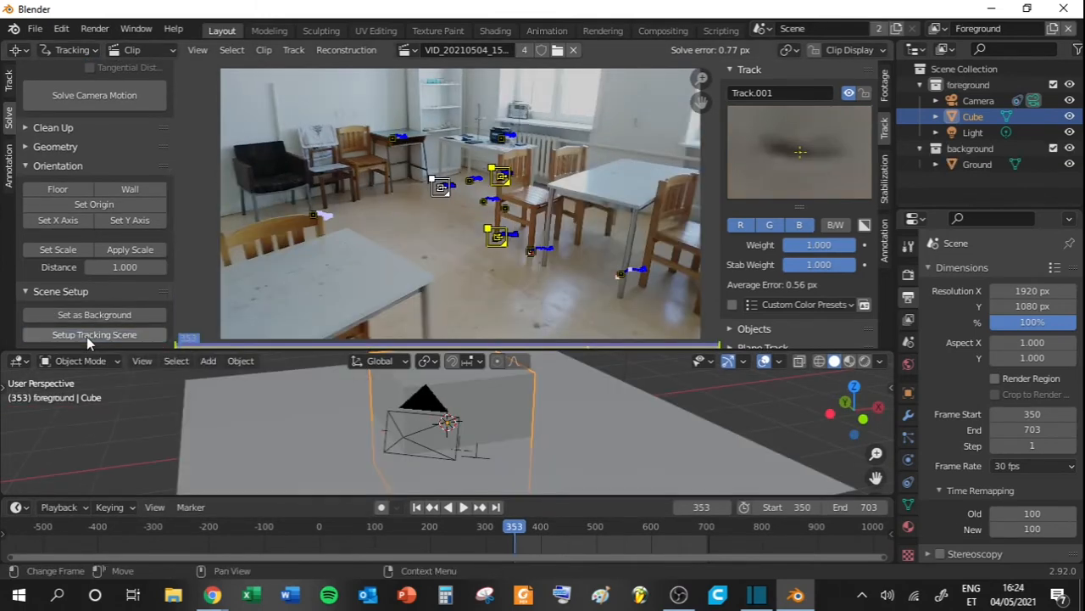
{"action": "scroll", "coordinate": [483, 432], "scroll_direction": "down", "scroll_amount": 4}
{"action": "key", "text": "space"}
{"action": "scroll", "coordinate": [458, 432], "scroll_direction": "up", "scroll_amount": 4}
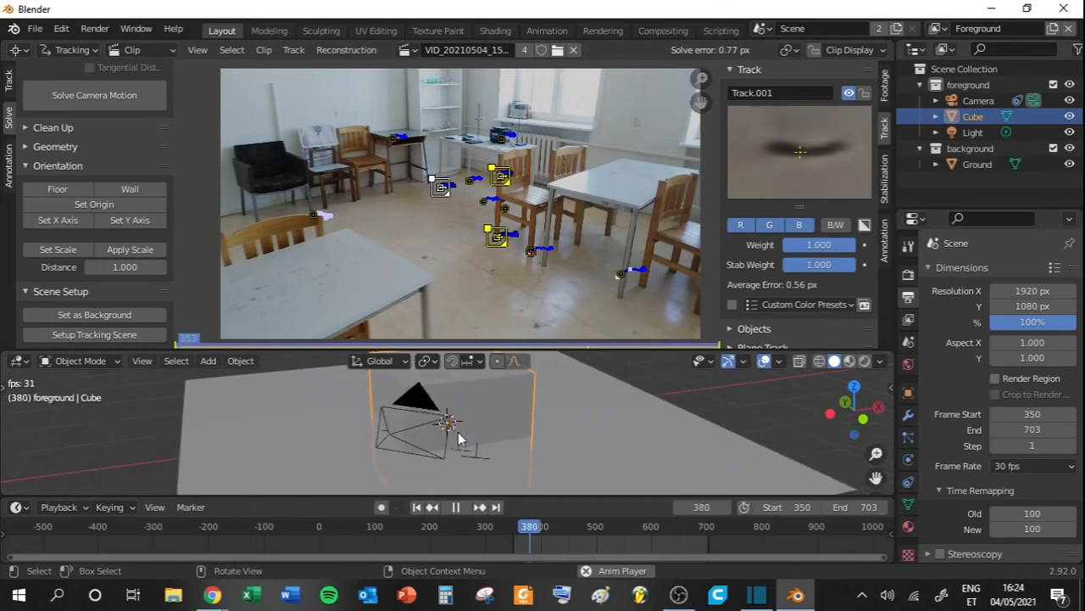
{"action": "middle_click_drag", "start_coordinate": [398, 441], "coordinate": [676, 426]}
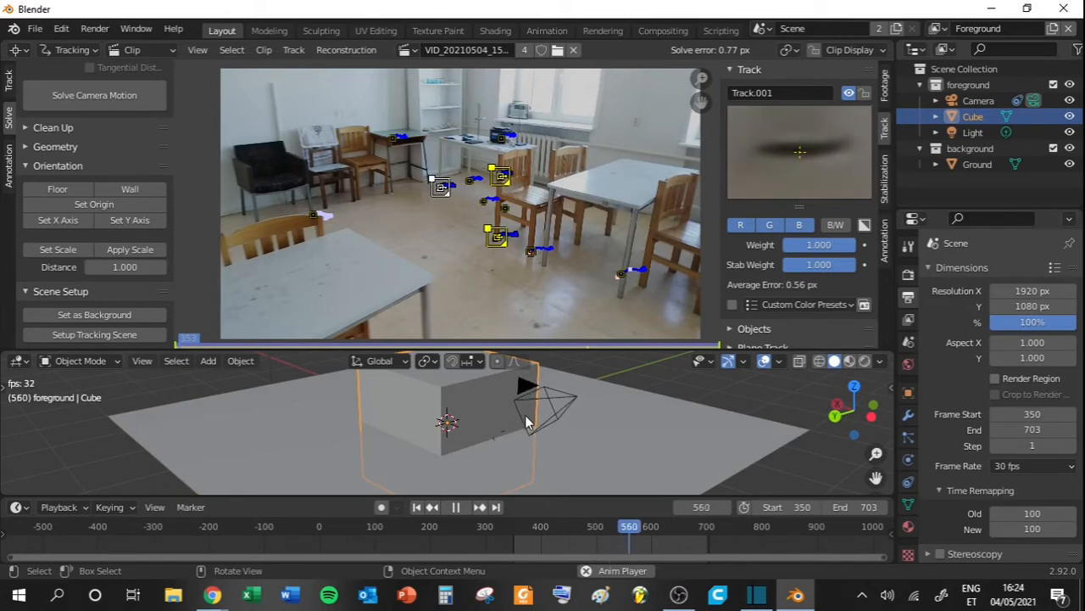
{"action": "middle_click_drag", "start_coordinate": [577, 411], "coordinate": [677, 429]}
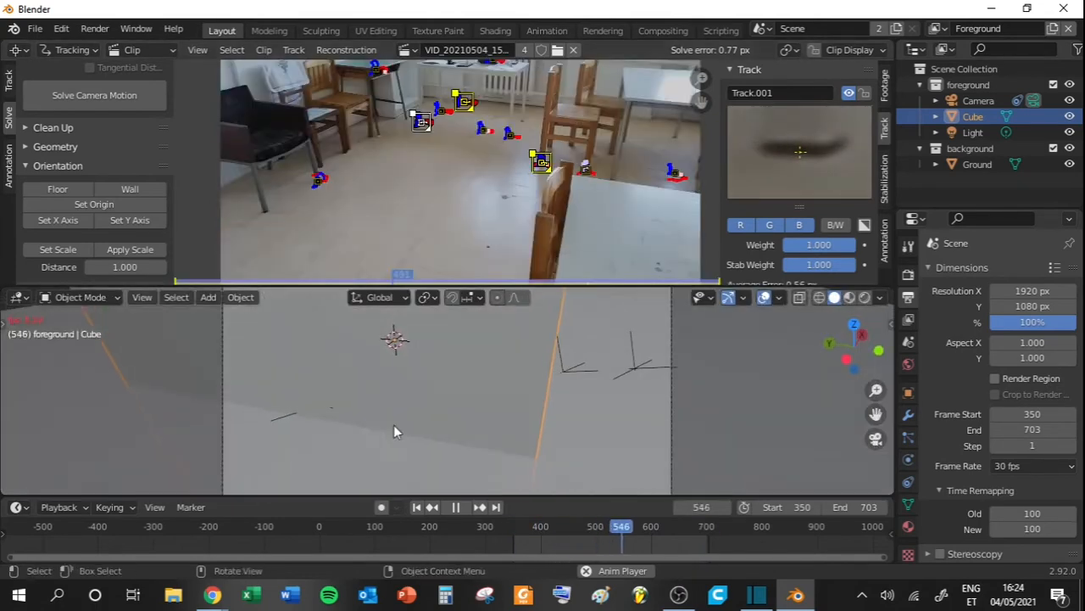
Stop the playback and delete the Ground plane from the background collection.
{"action": "left_click", "coordinate": [394, 425]}
{"action": "key", "text": "space"}
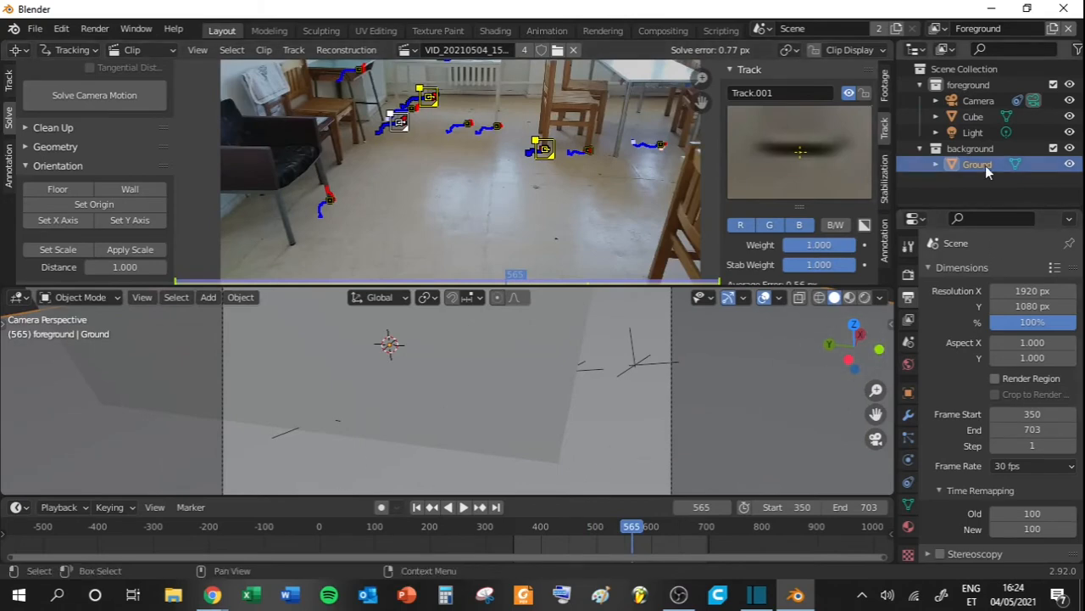
{"action": "key", "text": "x"}
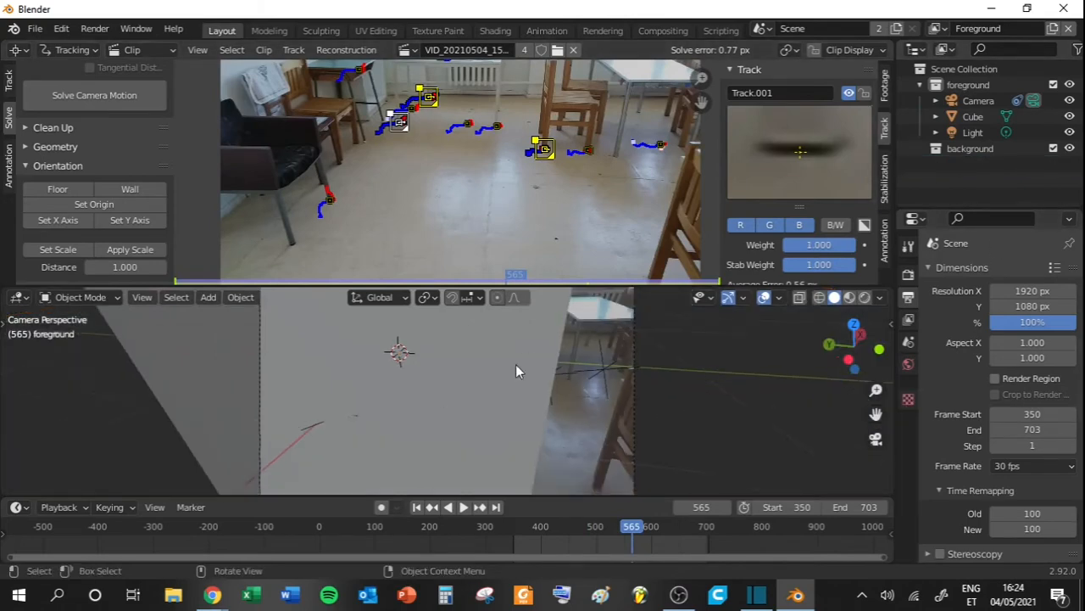
{"action": "scroll", "coordinate": [516, 365], "scroll_direction": "down", "scroll_amount": 2}
Scale the cube down to a small box on the classroom floor and play the shot briefly to check it.
{"action": "left_click", "coordinate": [507, 403]}
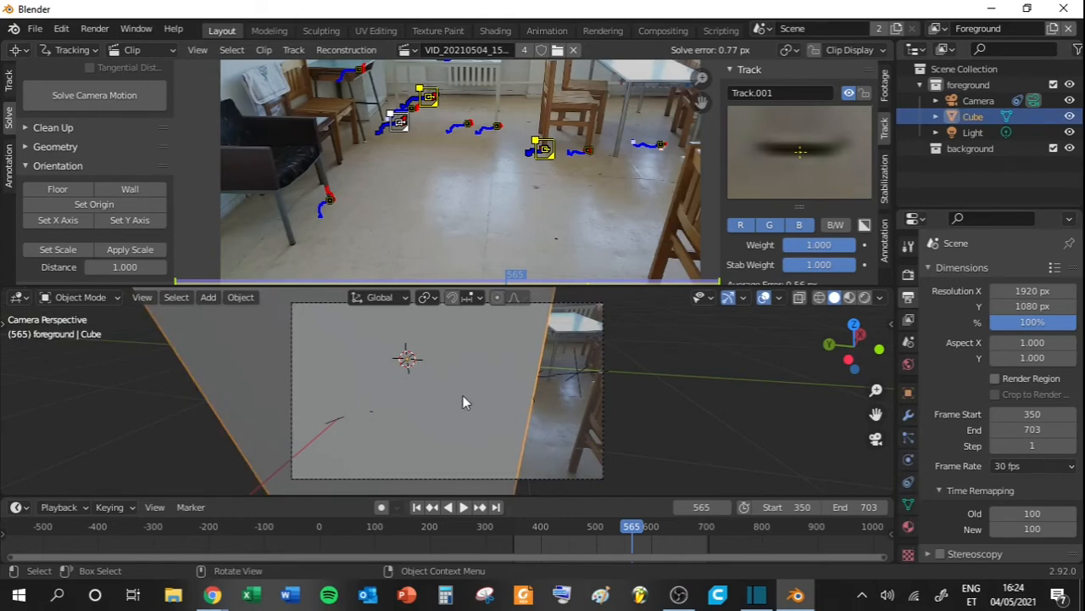
{"action": "key", "text": "s"}
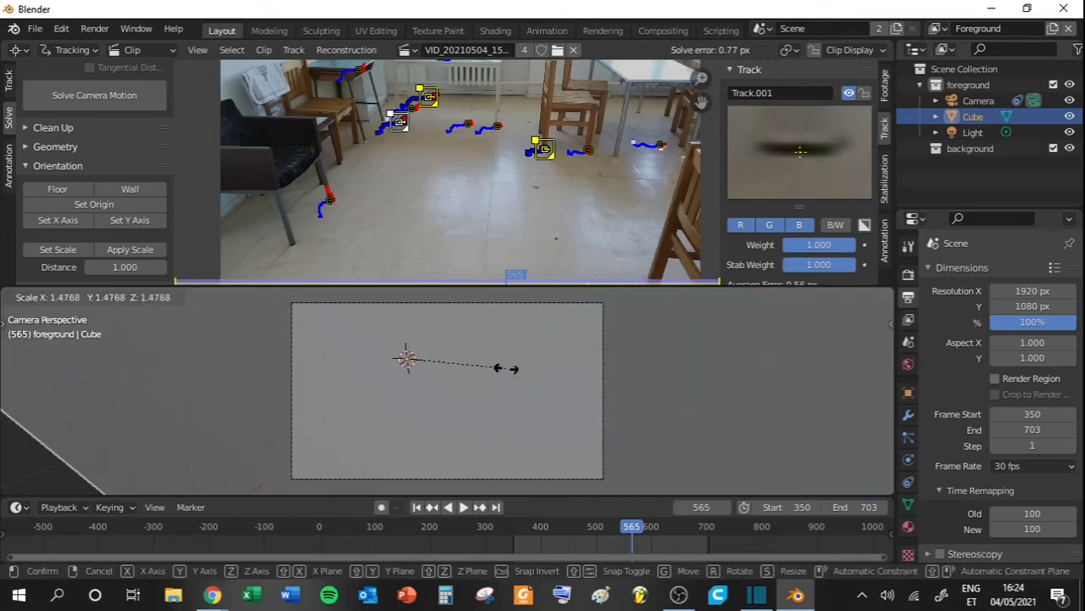
{"action": "left_click", "coordinate": [414, 362]}
{"action": "key", "text": "space"}
{"action": "scroll", "coordinate": [465, 401], "scroll_direction": "up", "scroll_amount": 2}
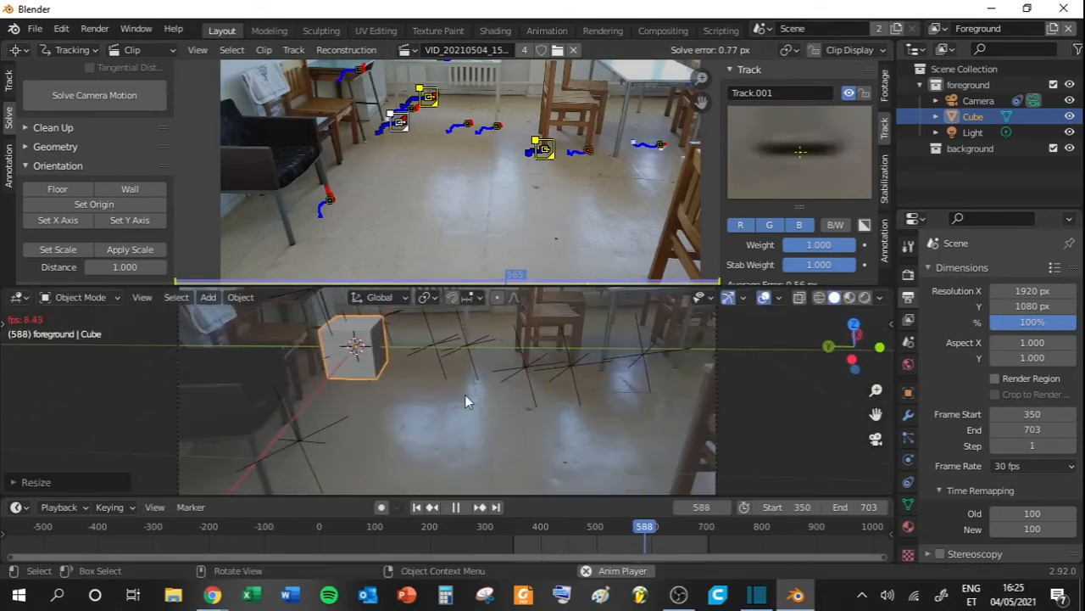
{"action": "key", "text": "Escape"}
{"action": "scroll", "coordinate": [464, 402], "scroll_direction": "down", "scroll_amount": 2}
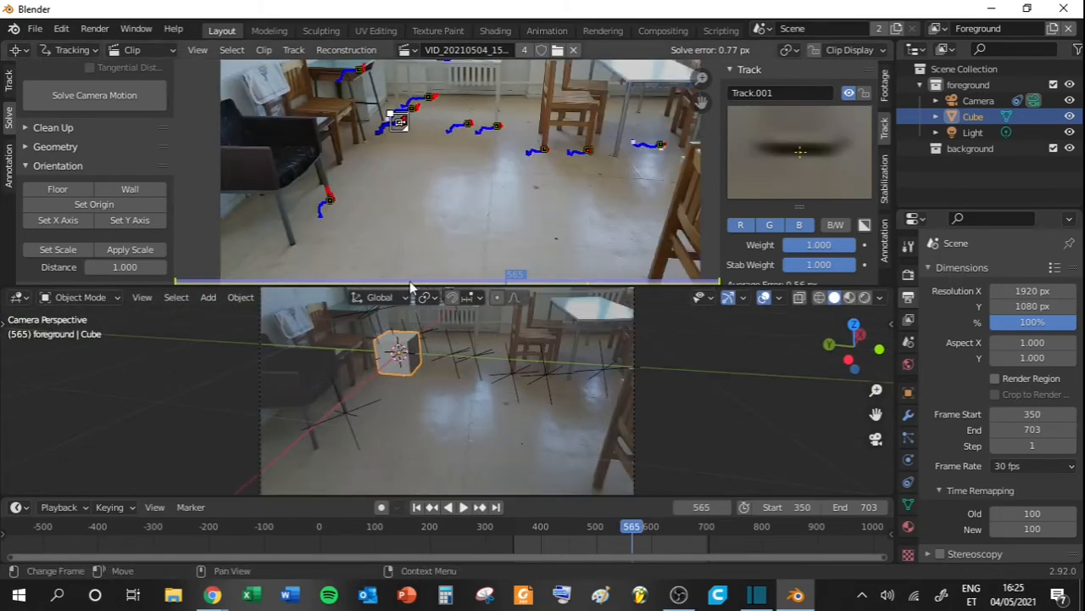
Move the cube in the negative Y direction across the floor to below the white table.
{"action": "key", "text": "g"}
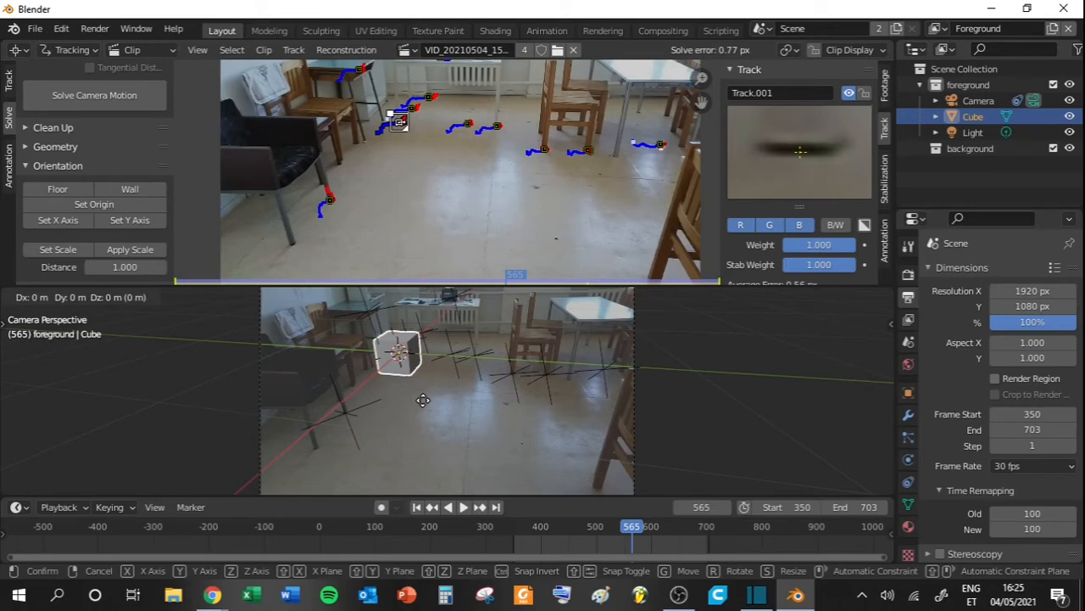
{"action": "key", "text": "x"}
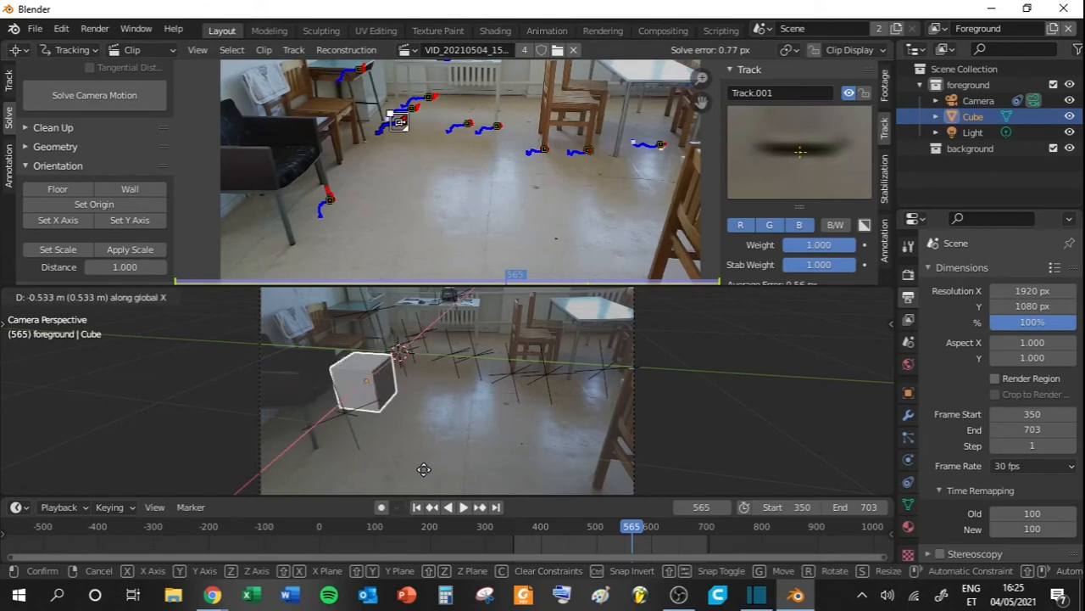
{"action": "key", "text": "y"}
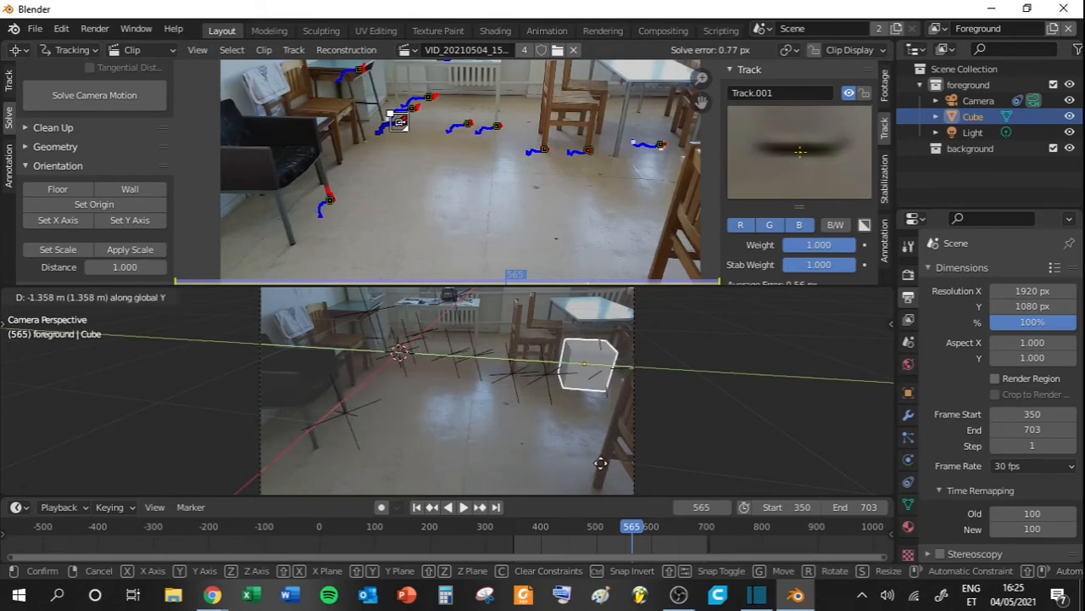
{"action": "left_click", "coordinate": [591, 465]}
Move the cube along the global X axis toward the camera, onto the open floor.
{"action": "key", "text": "g"}
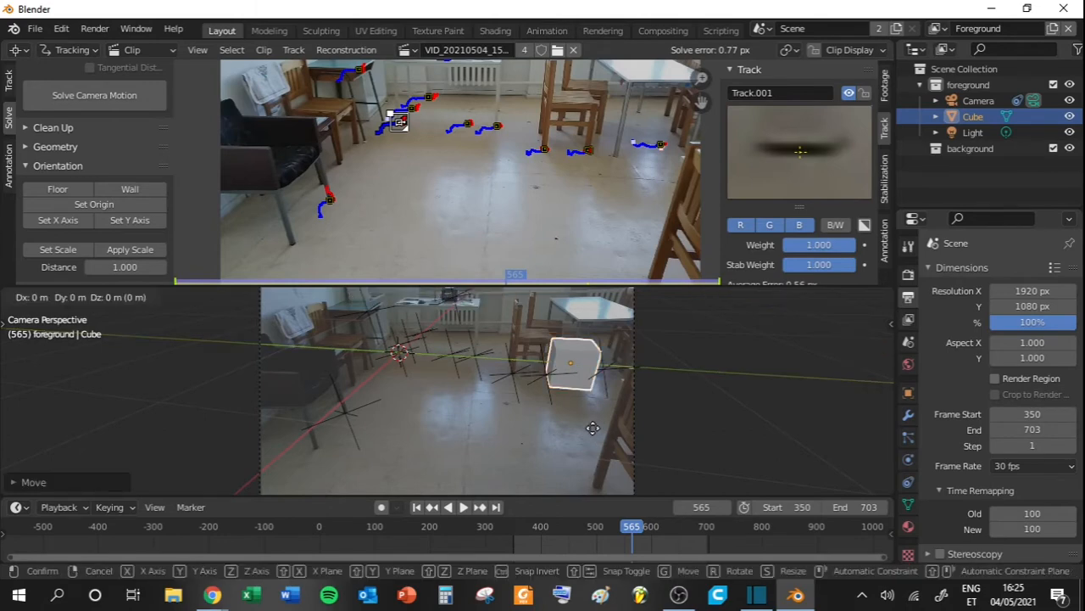
{"action": "key", "text": "x"}
{"action": "right_click", "coordinate": [597, 485]}
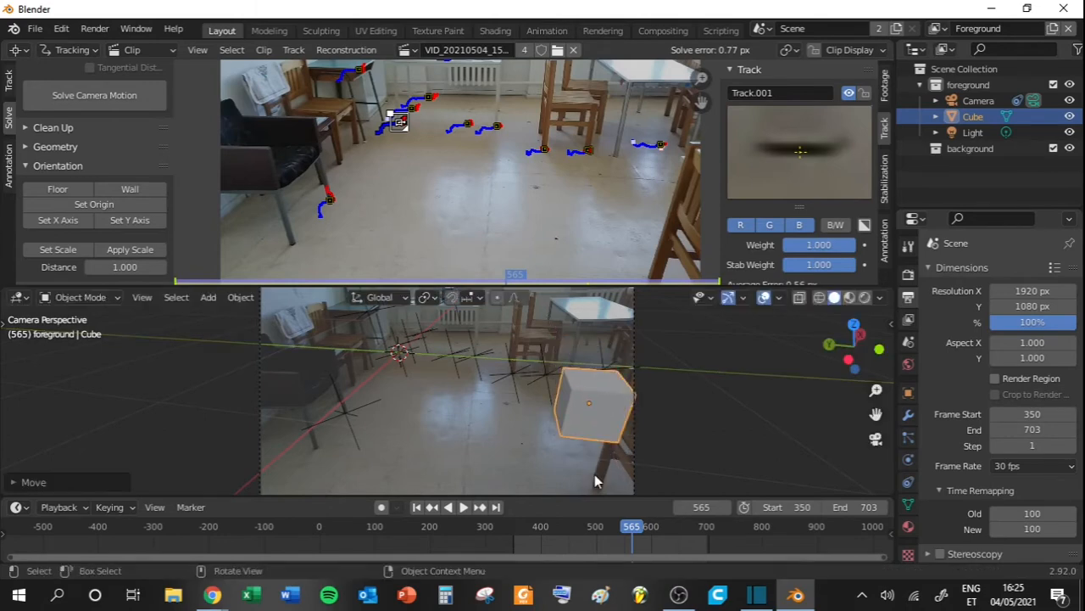
{"action": "key", "text": "g"}
{"action": "key", "text": "x"}
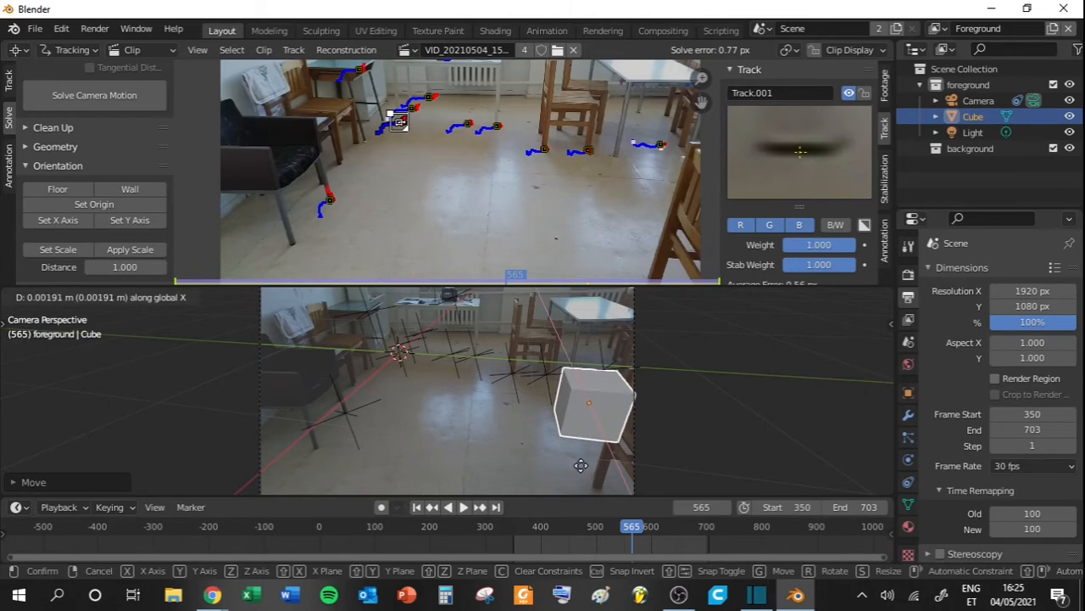
{"action": "left_click", "coordinate": [585, 471]}
Reposition the cube near the middle of the floor, return to the camera view and scrub back through the shot.
{"action": "key", "text": "g"}
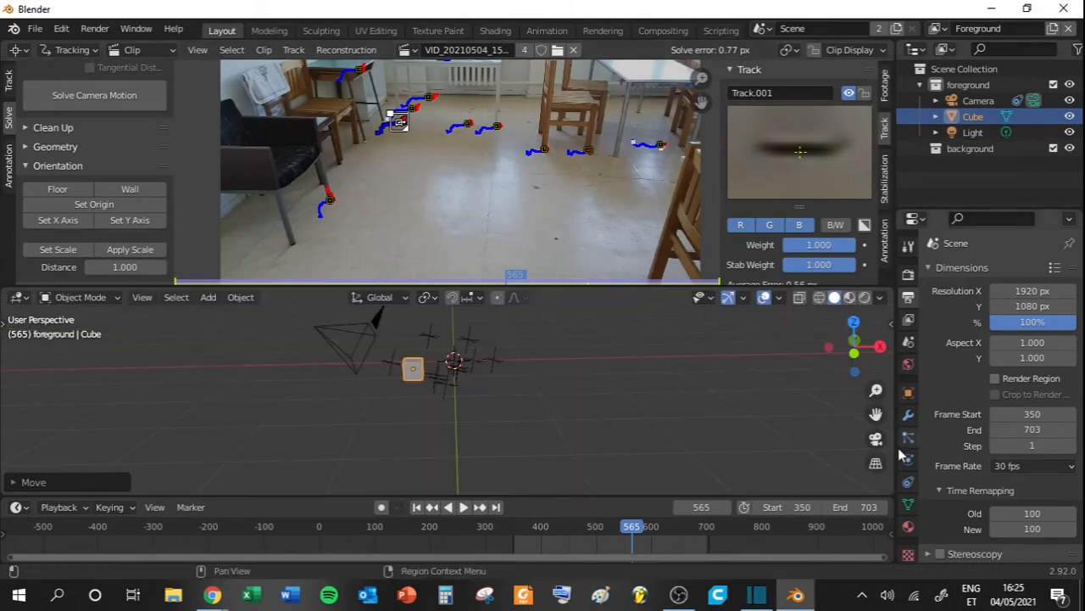
{"action": "key", "text": "KP_0"}
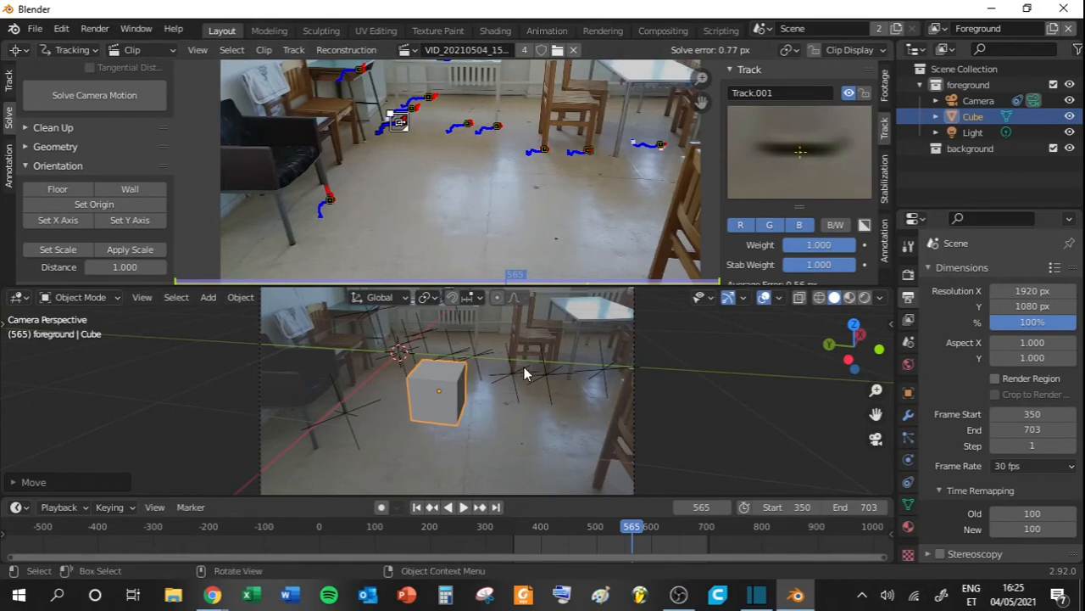
{"action": "left_click_drag", "start_coordinate": [627, 526], "coordinate": [502, 542]}
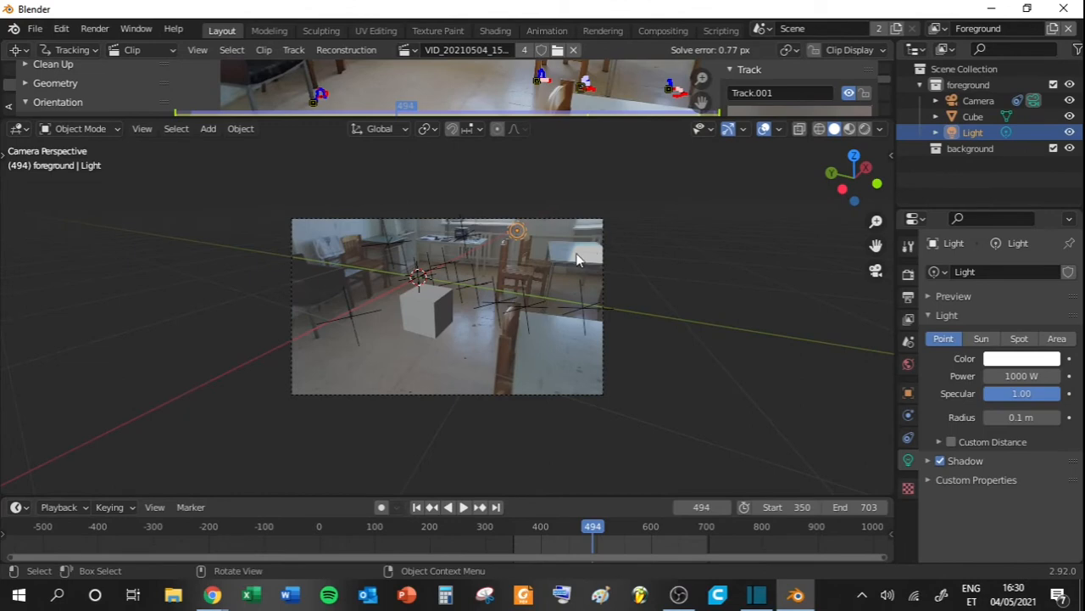
Switch the 3D view to rendered shading and resize it to take up most of the workspace.
{"action": "left_click", "coordinate": [865, 130]}
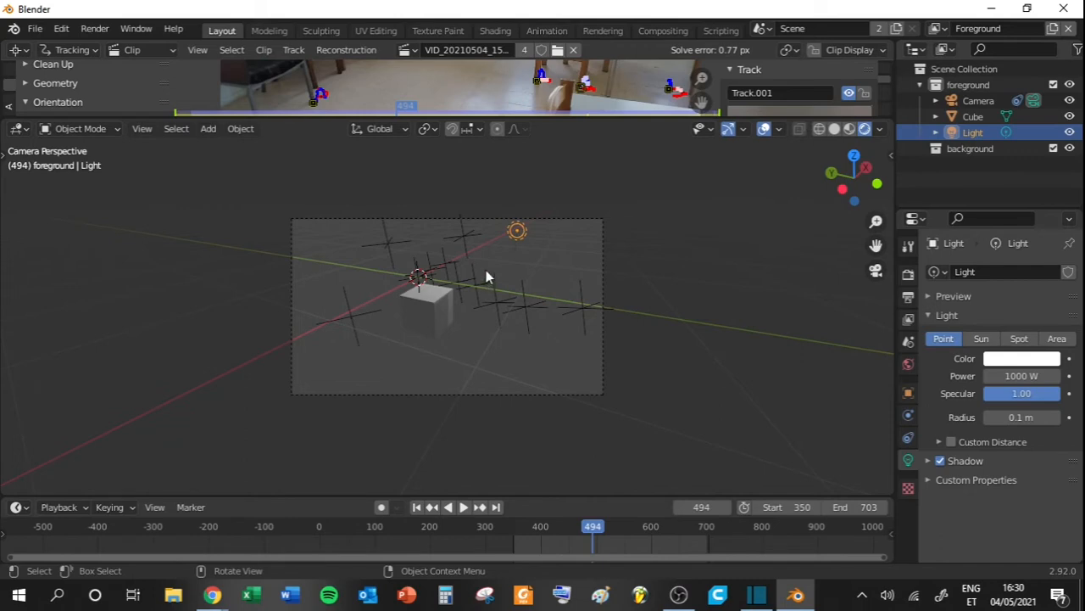
{"action": "left_click_drag", "start_coordinate": [471, 118], "coordinate": [456, 320]}
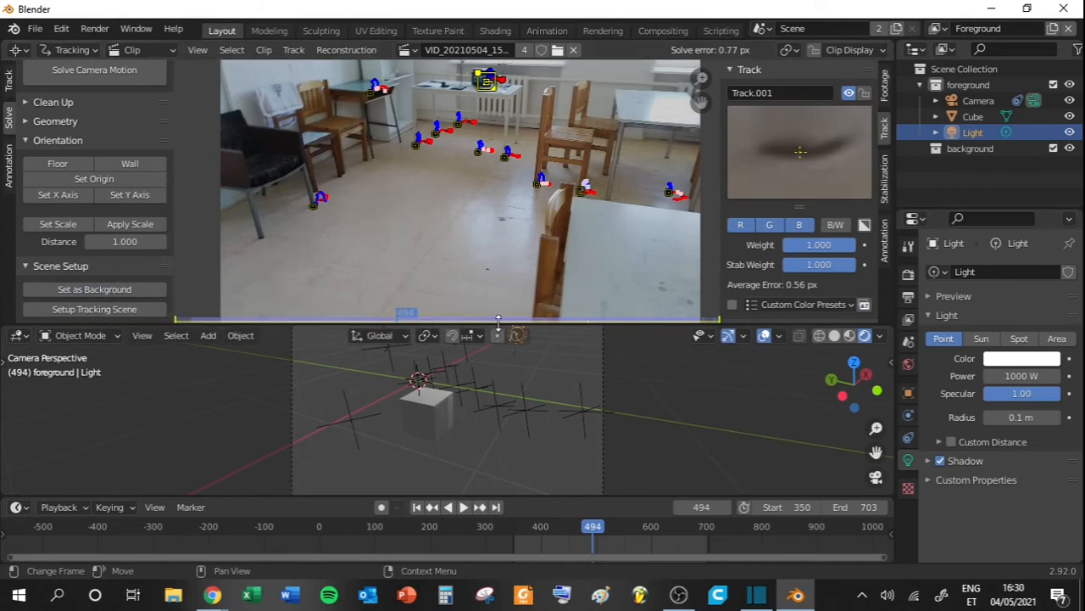
{"action": "left_click_drag", "start_coordinate": [491, 322], "coordinate": [499, 128]}
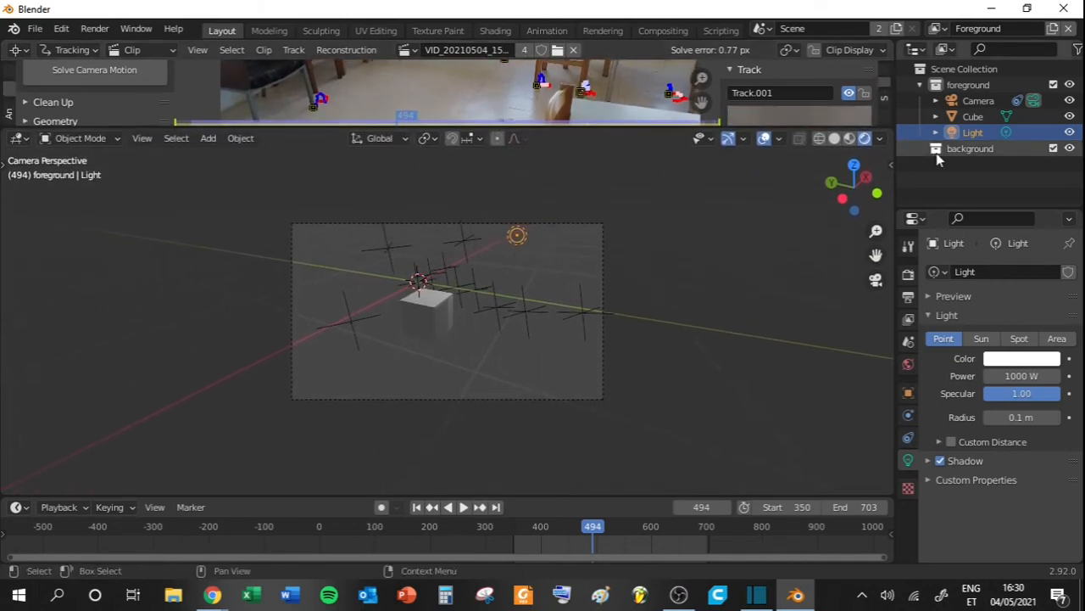
Enable the Transparent film option in the Eevee render settings so the footage shows behind the cube.
{"action": "left_click", "coordinate": [908, 276]}
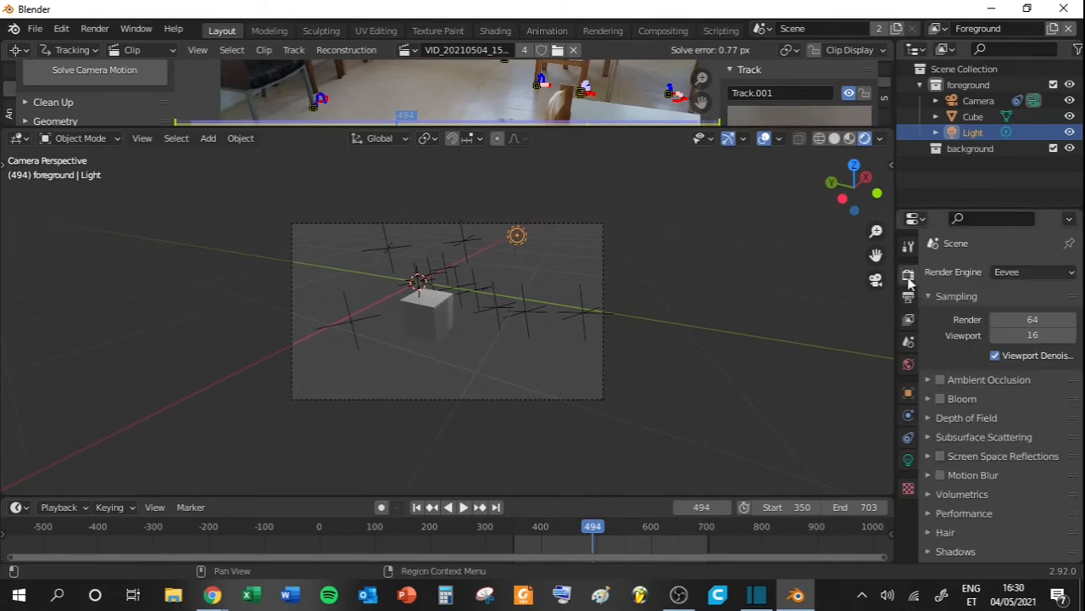
{"action": "scroll", "coordinate": [960, 460], "scroll_direction": "down", "scroll_amount": 3}
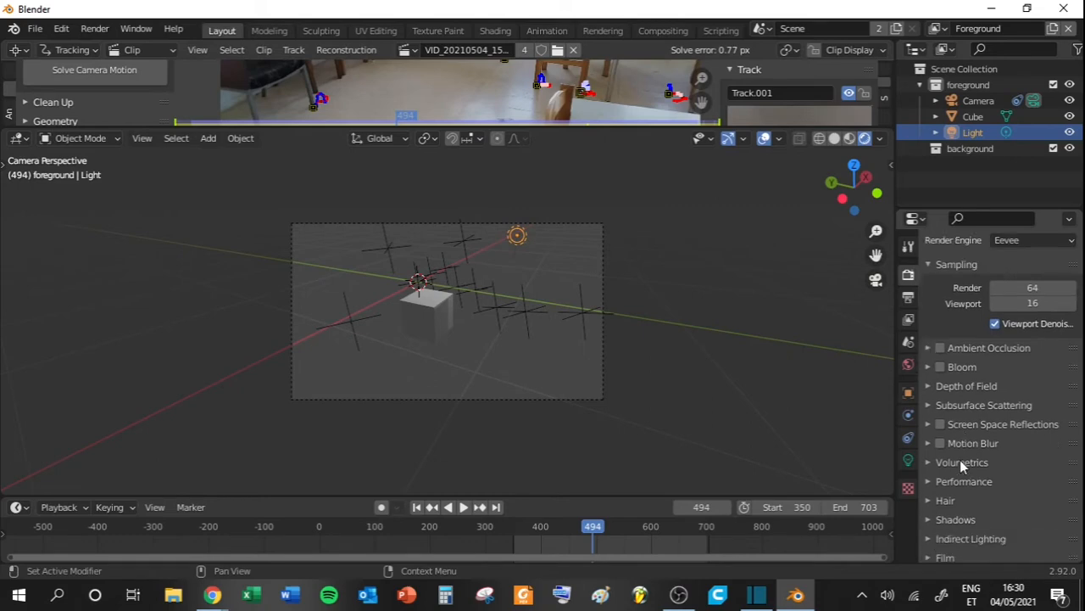
{"action": "left_click", "coordinate": [927, 493]}
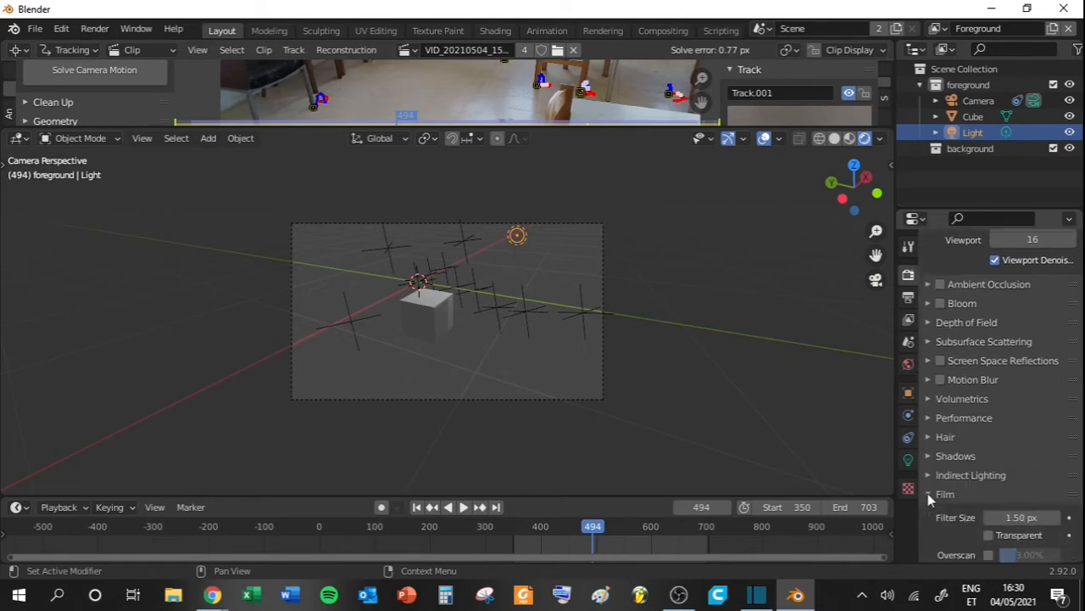
{"action": "scroll", "coordinate": [961, 421], "scroll_direction": "down", "scroll_amount": 3}
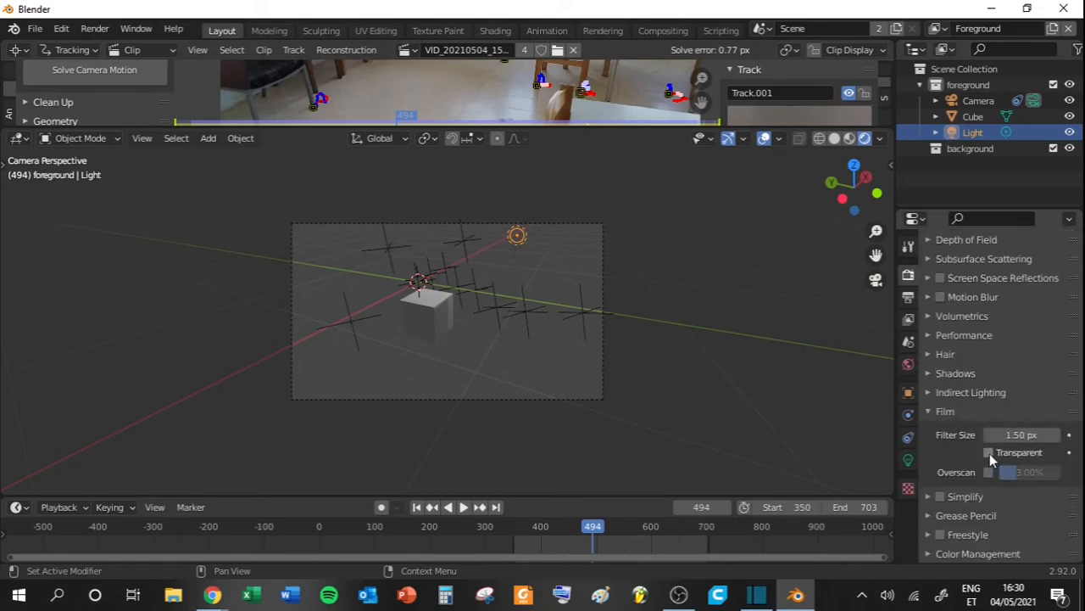
{"action": "left_click", "coordinate": [988, 453]}
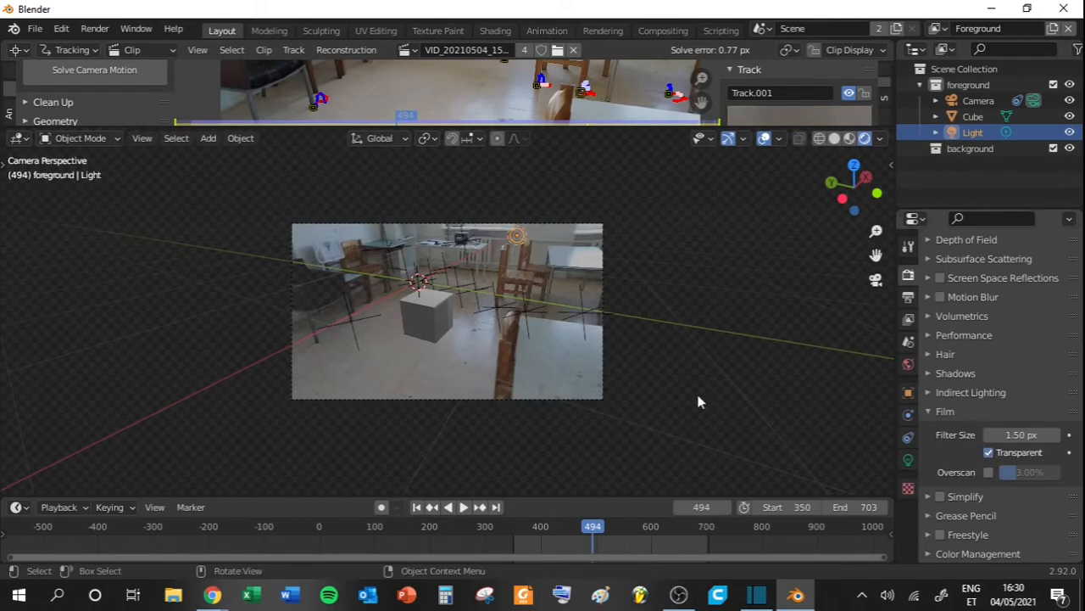
Play back the tracked shot in the camera view to examine how the cube sits on the floor.
{"action": "left_click", "coordinate": [470, 314]}
{"action": "scroll", "coordinate": [456, 292], "scroll_direction": "up", "scroll_amount": 3}
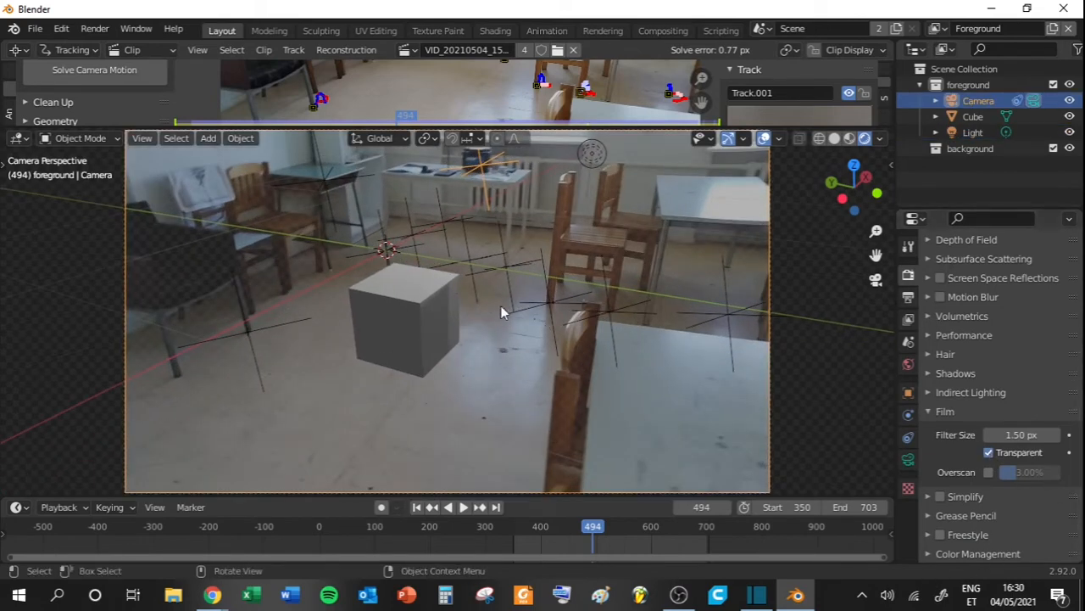
{"action": "key", "text": "space"}
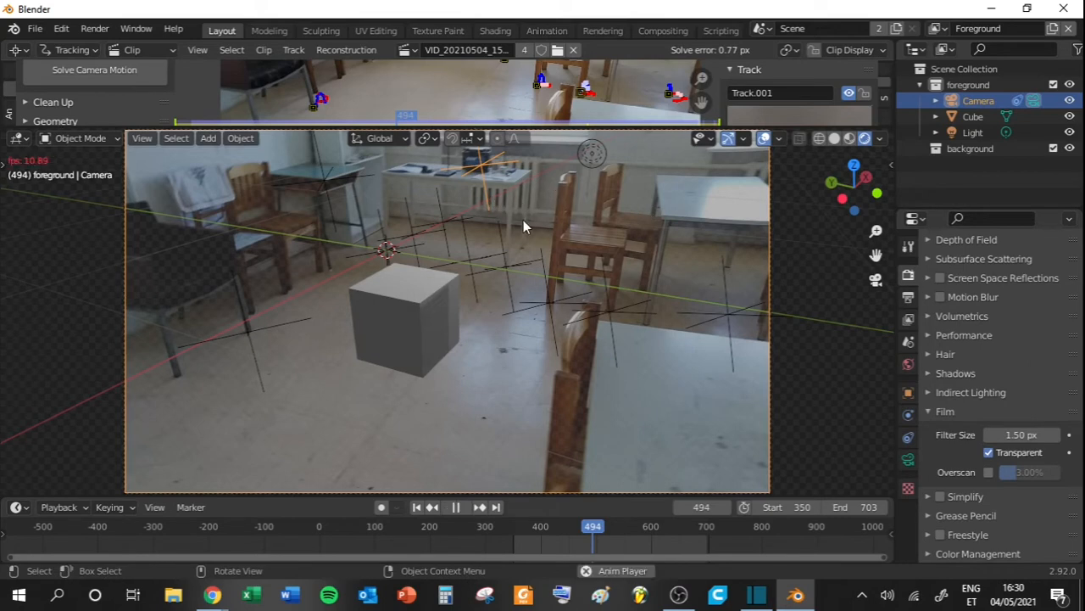
{"action": "scroll", "coordinate": [564, 193], "scroll_direction": "down", "scroll_amount": 2}
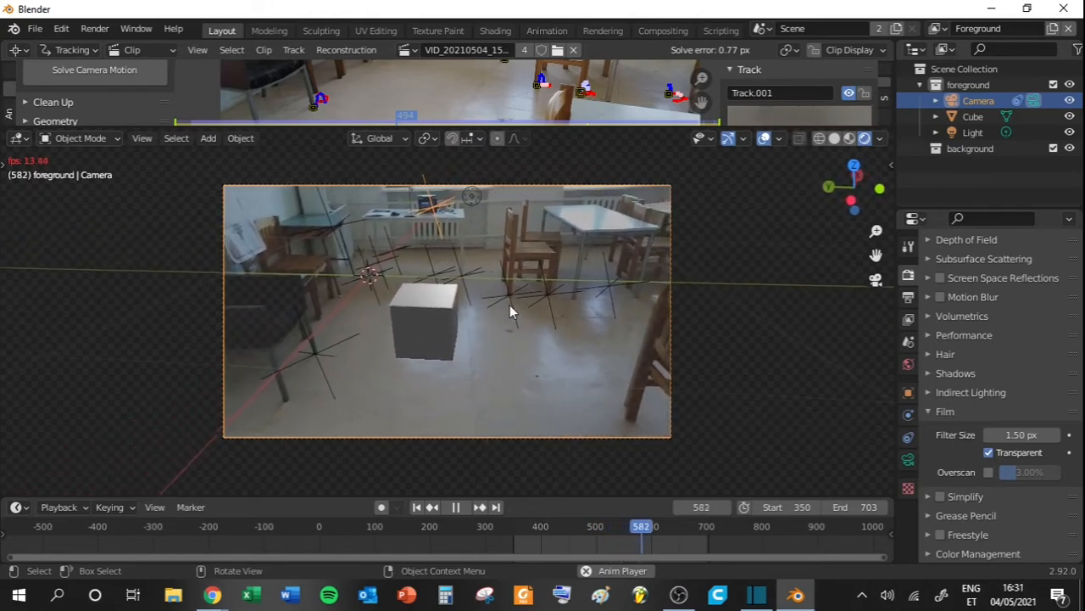
{"action": "key", "text": "space"}
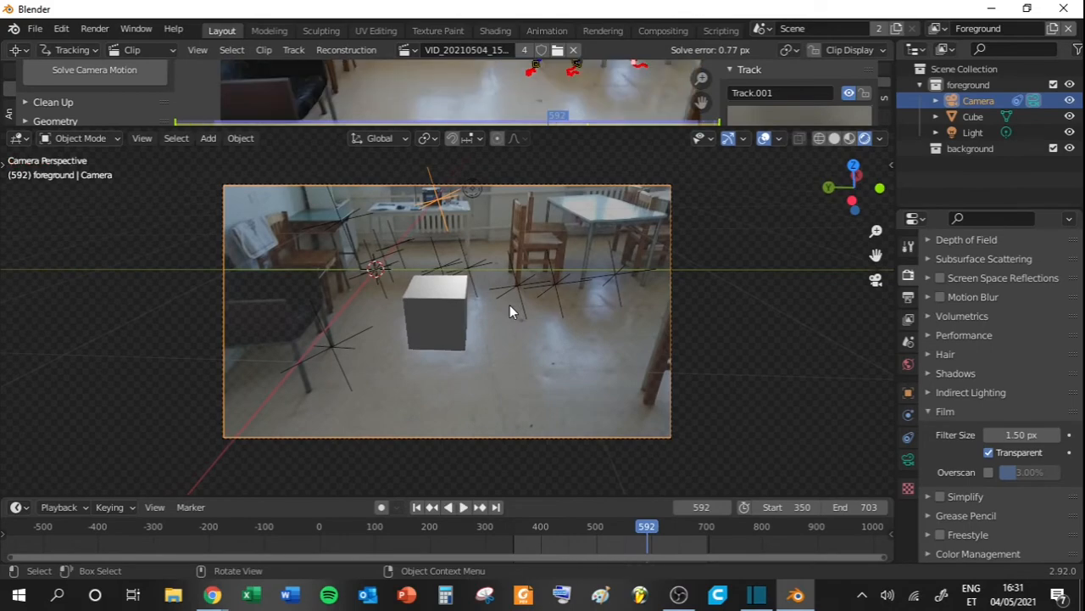
Render frame 592 to examine the cube composited over the classroom footage, and close the render result.
{"action": "key", "text": "F12"}
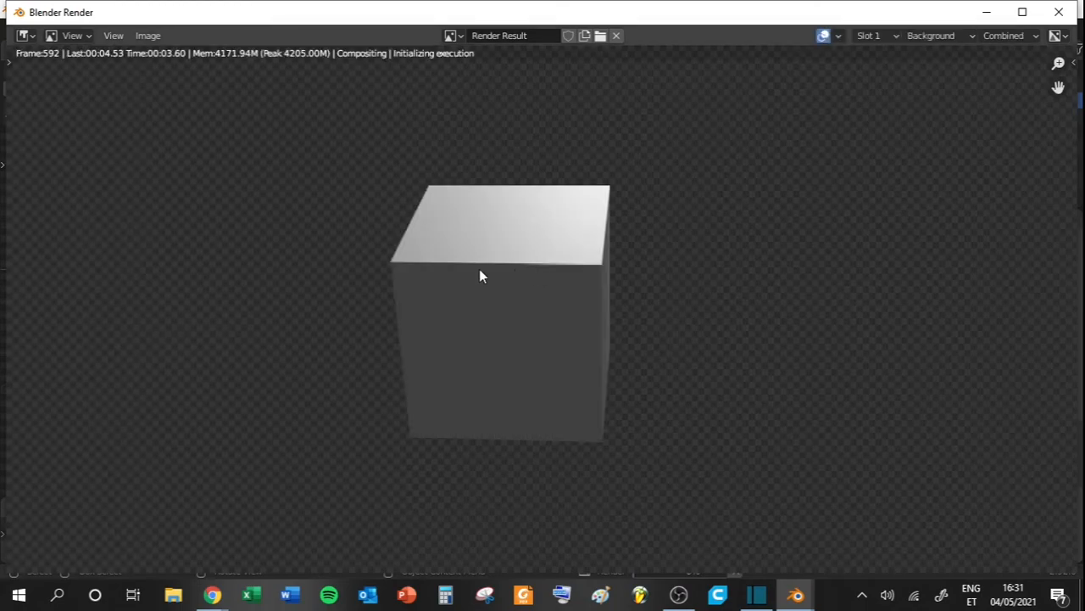
{"action": "scroll", "coordinate": [479, 242], "scroll_direction": "down", "scroll_amount": 5}
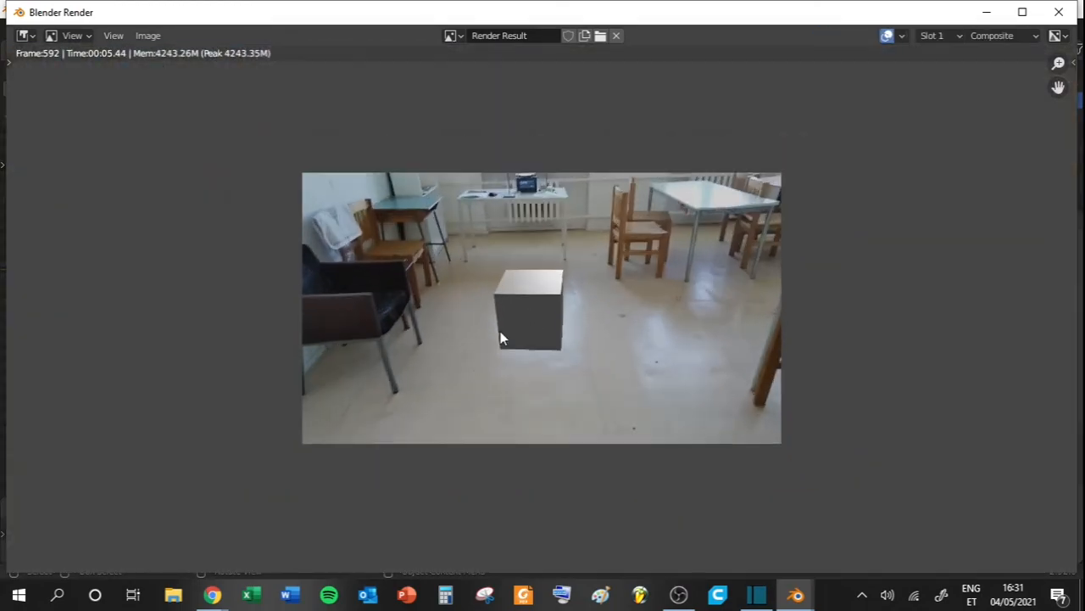
{"action": "scroll", "coordinate": [549, 300], "scroll_direction": "up", "scroll_amount": 1}
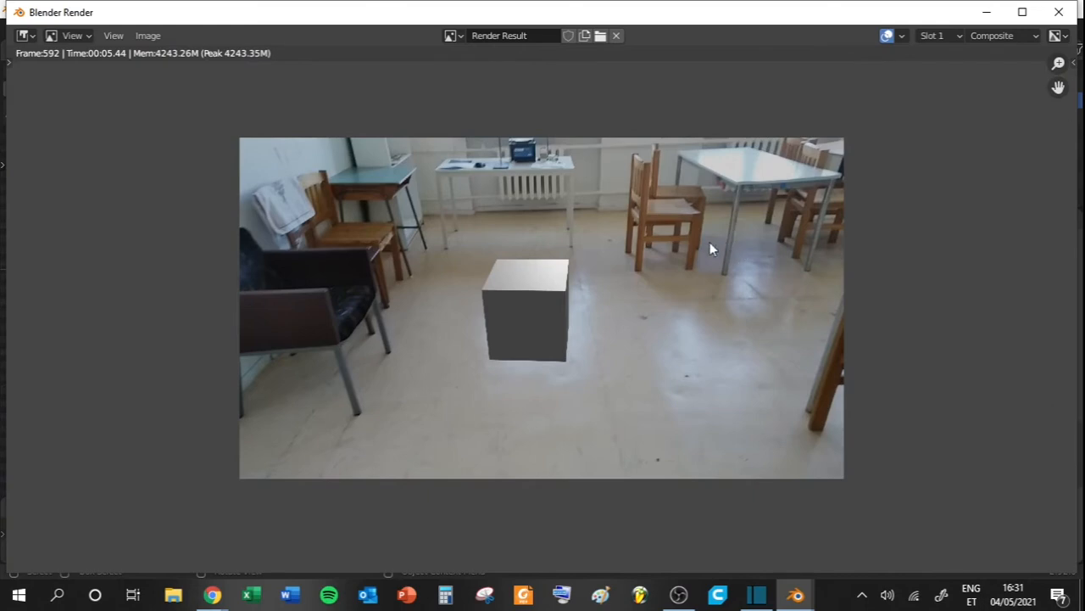
{"action": "left_click", "coordinate": [1060, 13]}
{"action": "scroll", "coordinate": [476, 279], "scroll_direction": "up", "scroll_amount": 1}
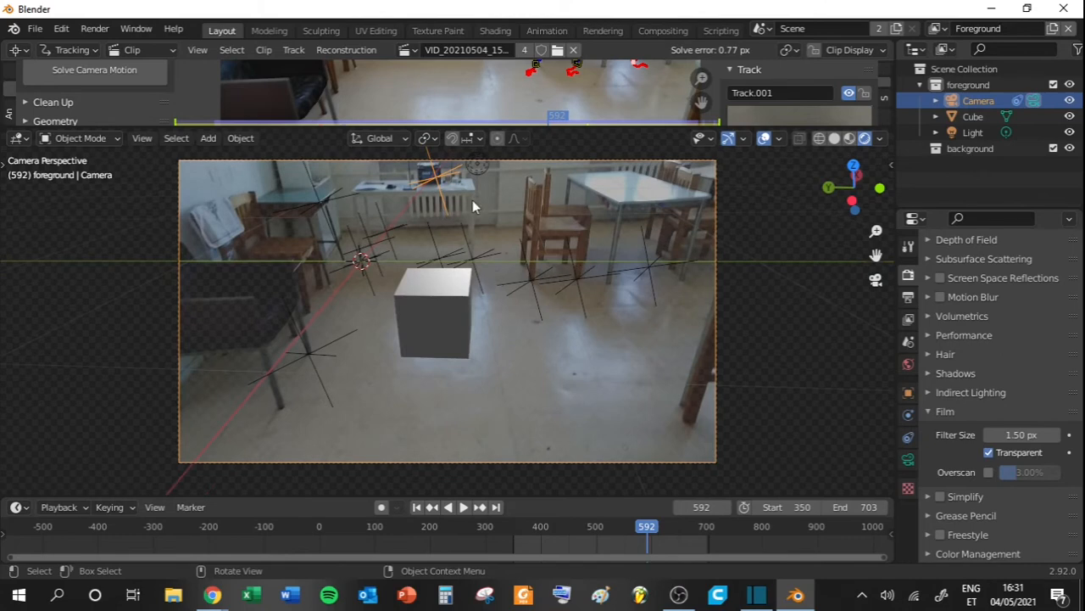
Move the point light to the window area at frame 410 and scrub ahead to frame 577.
{"action": "left_click", "coordinate": [477, 168]}
{"action": "scroll", "coordinate": [501, 203], "scroll_direction": "down", "scroll_amount": 2}
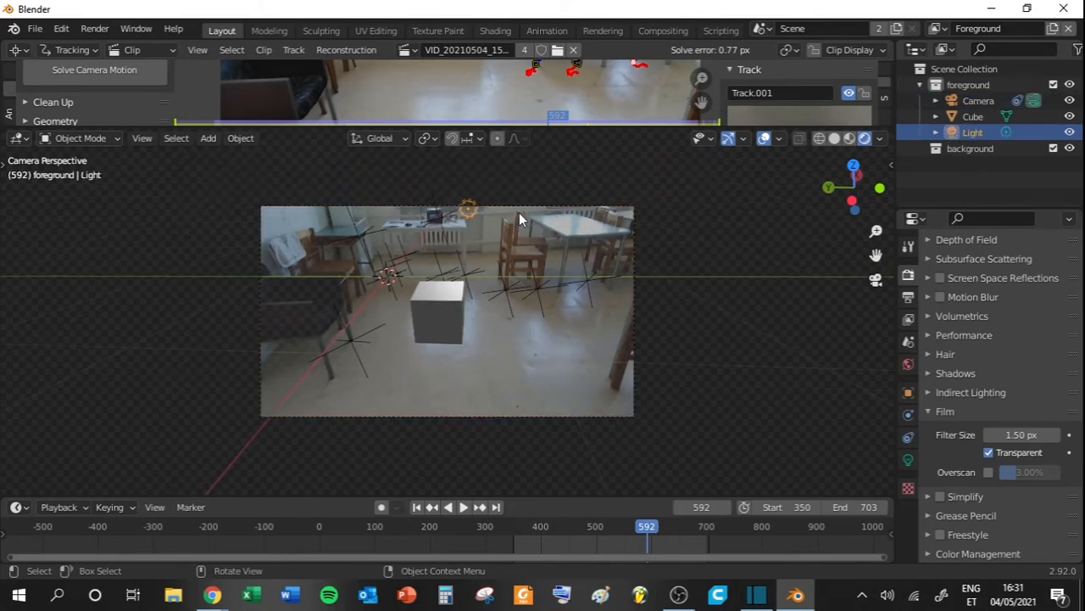
{"action": "left_click_drag", "start_coordinate": [645, 527], "coordinate": [547, 527]}
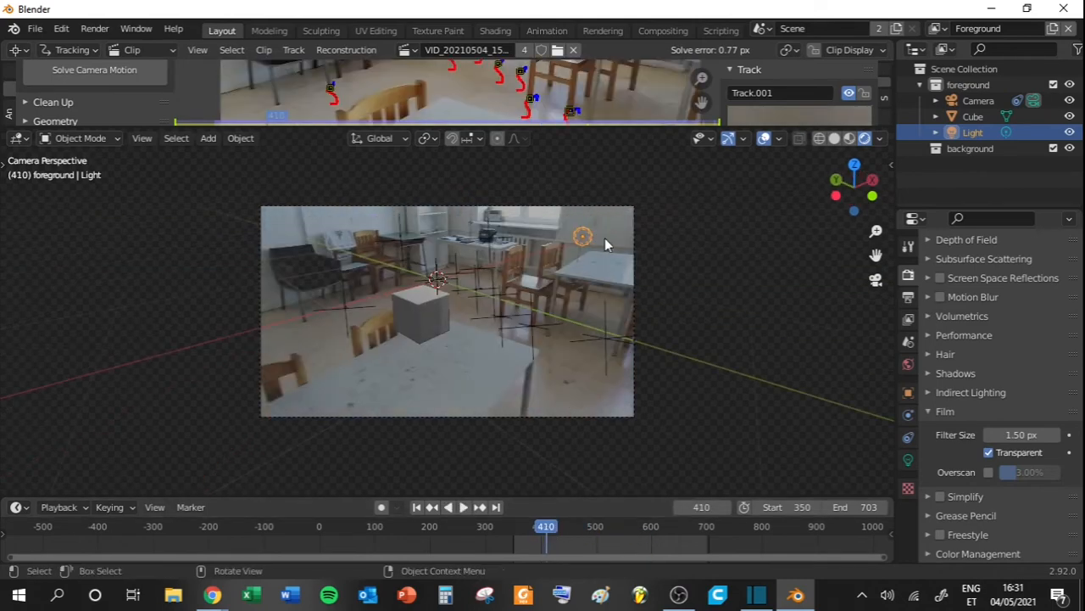
{"action": "key", "text": "g"}
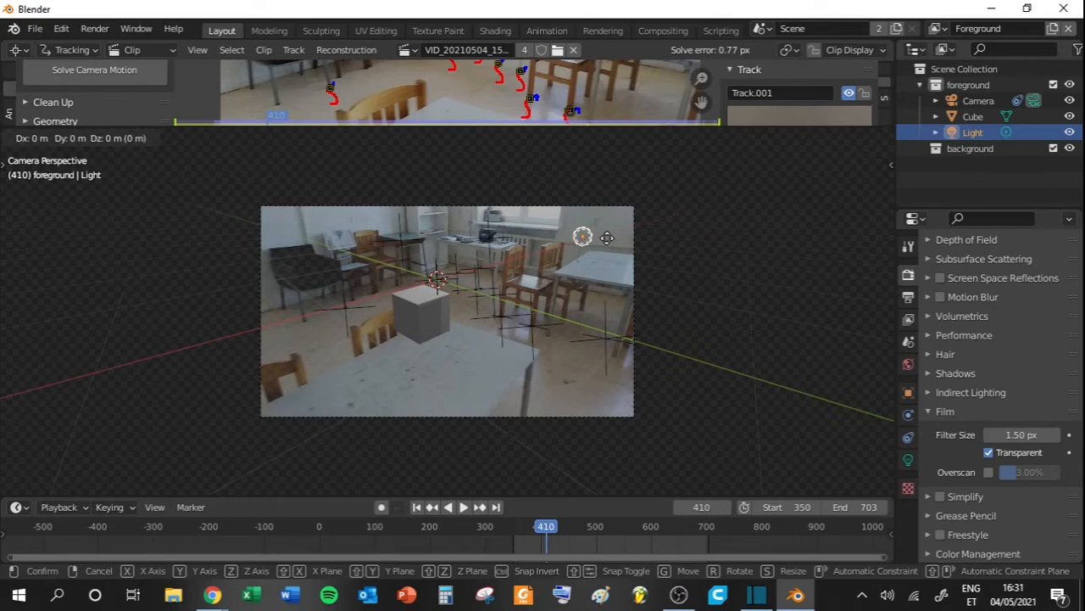
{"action": "left_click", "coordinate": [547, 213]}
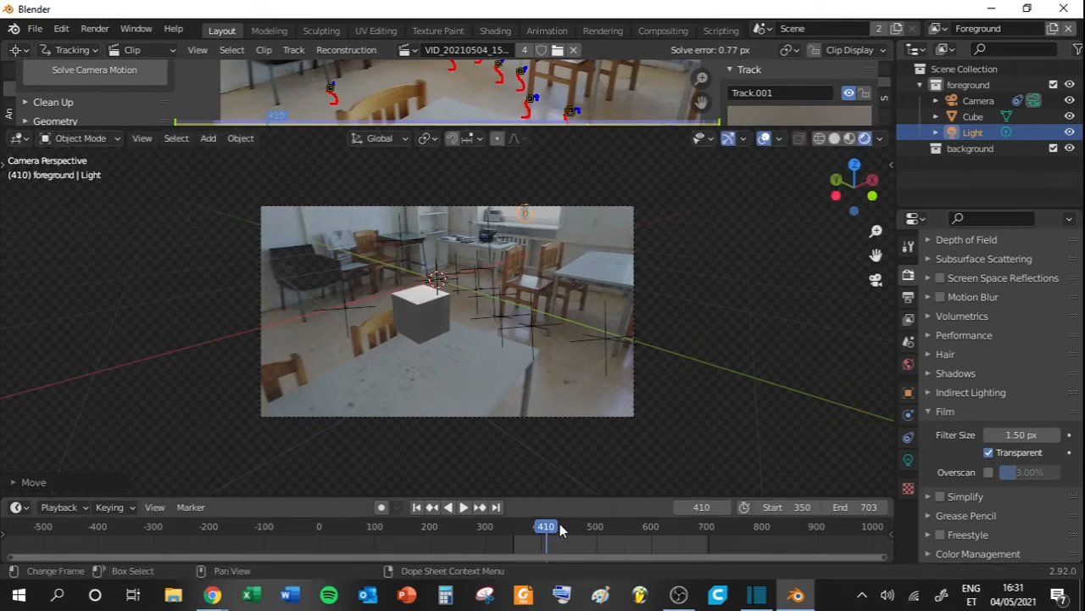
{"action": "left_click_drag", "start_coordinate": [580, 526], "coordinate": [639, 523]}
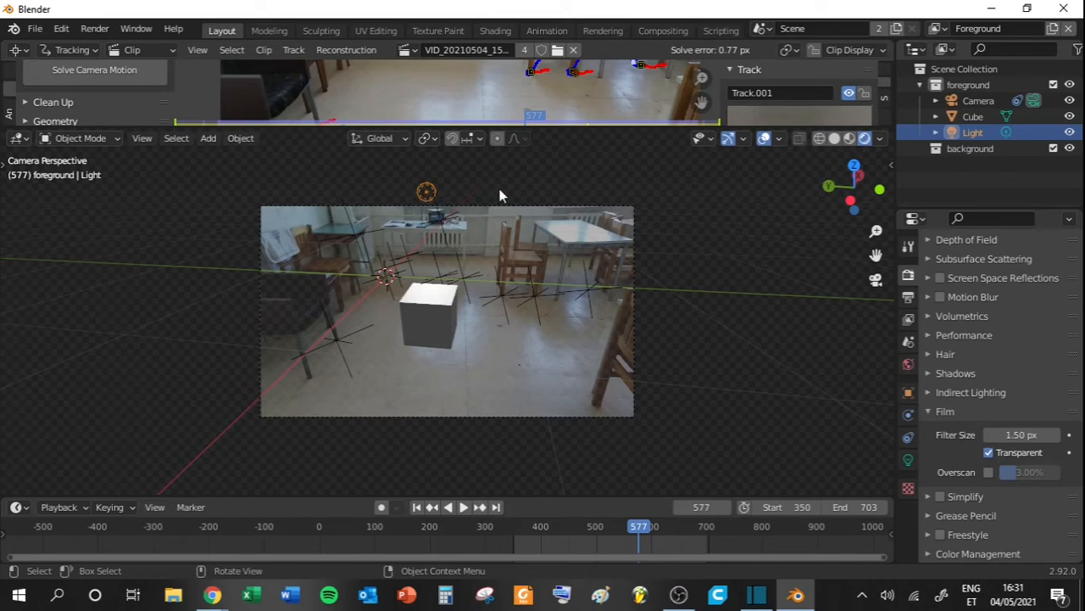
Duplicate the point light, move the copy along the global Y axis to above the white table, and scrub back to frame 461.
{"action": "key", "text": "ctrl"}
{"action": "key", "text": "ctrl+c"}
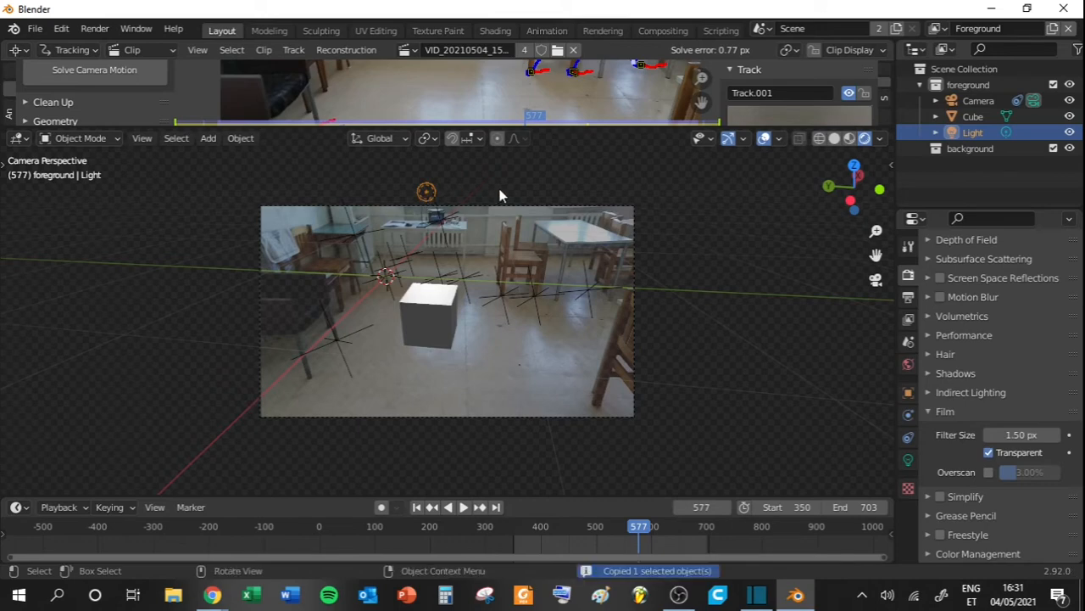
{"action": "key", "text": "ctrl+v"}
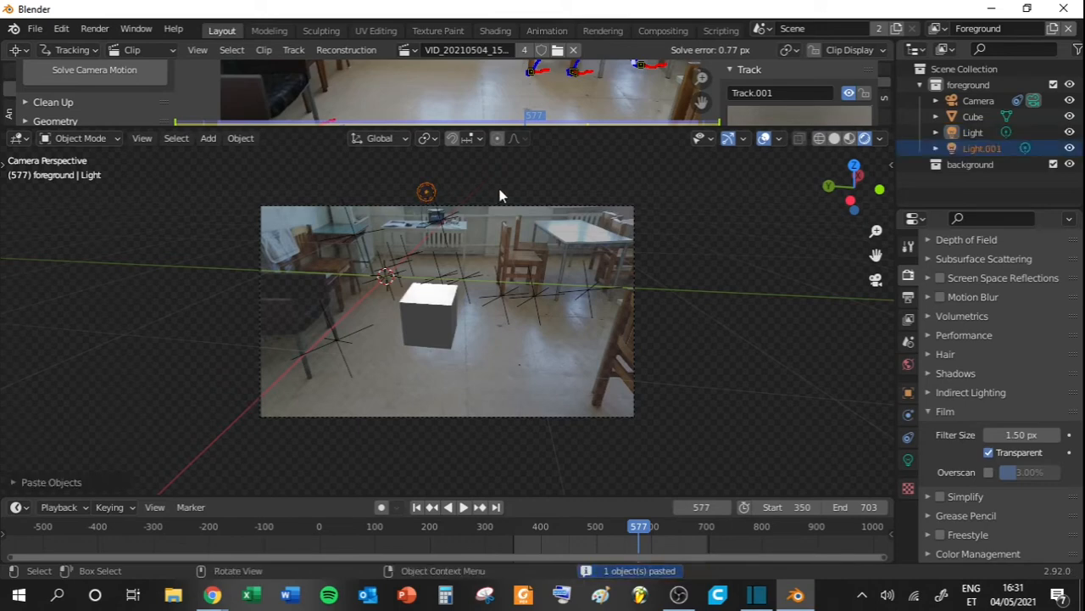
{"action": "key", "text": "g"}
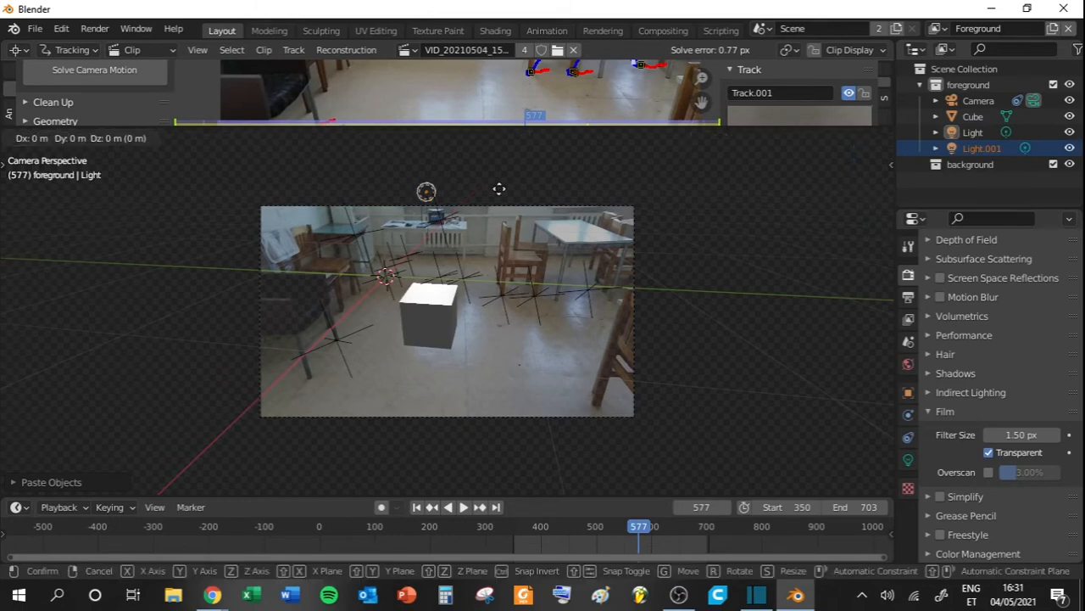
{"action": "key", "text": "y"}
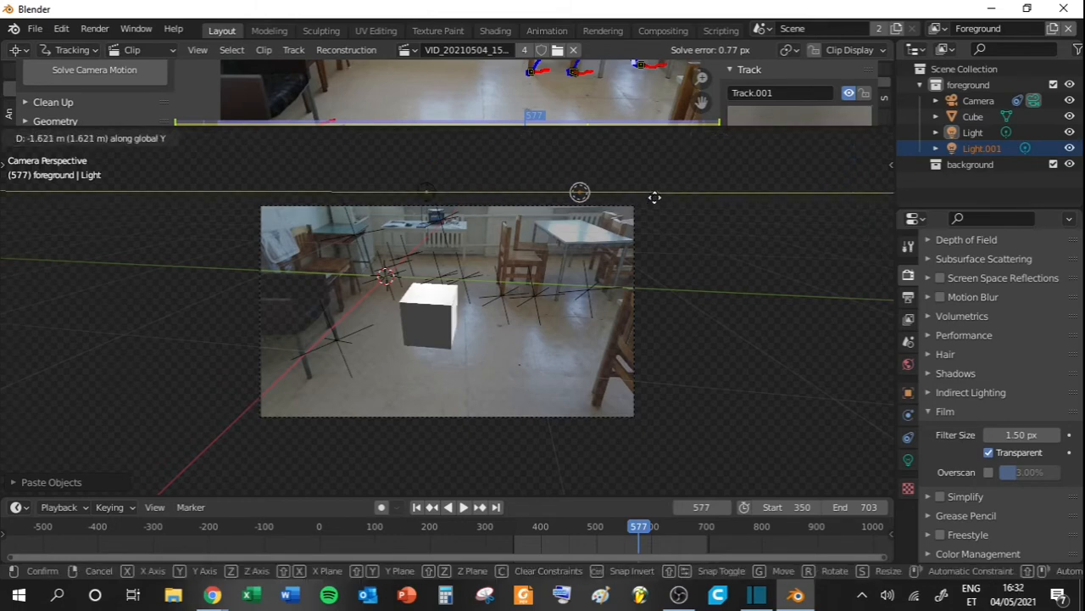
{"action": "left_click", "coordinate": [664, 203]}
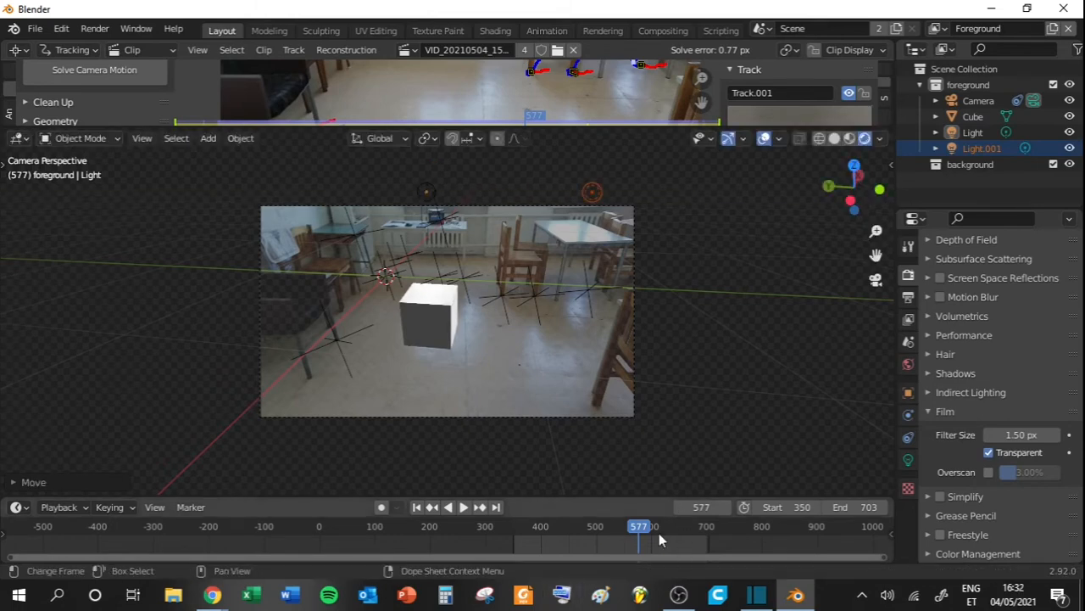
{"action": "left_click_drag", "start_coordinate": [661, 527], "coordinate": [575, 524]}
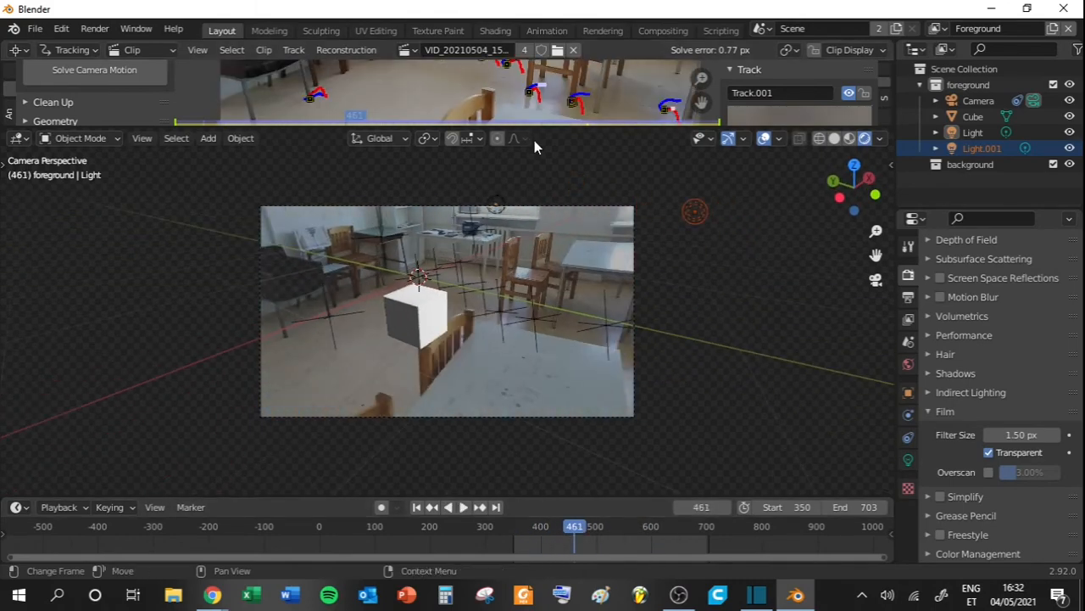
Lower the original point light's power to about 569 W and the duplicate's to about 338 W.
{"action": "left_click", "coordinate": [503, 211]}
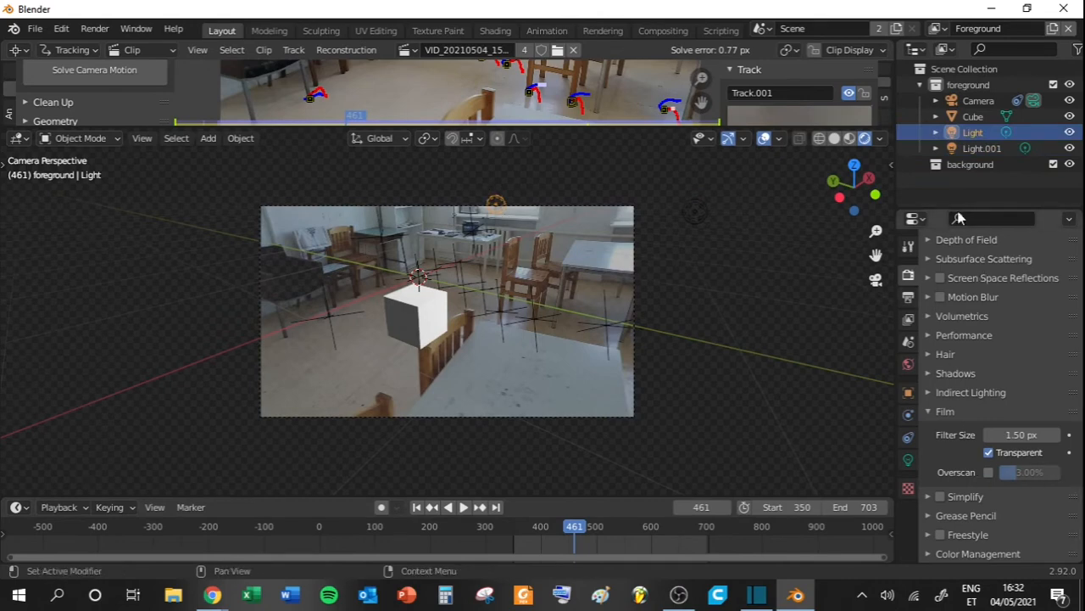
{"action": "left_click", "coordinate": [908, 460]}
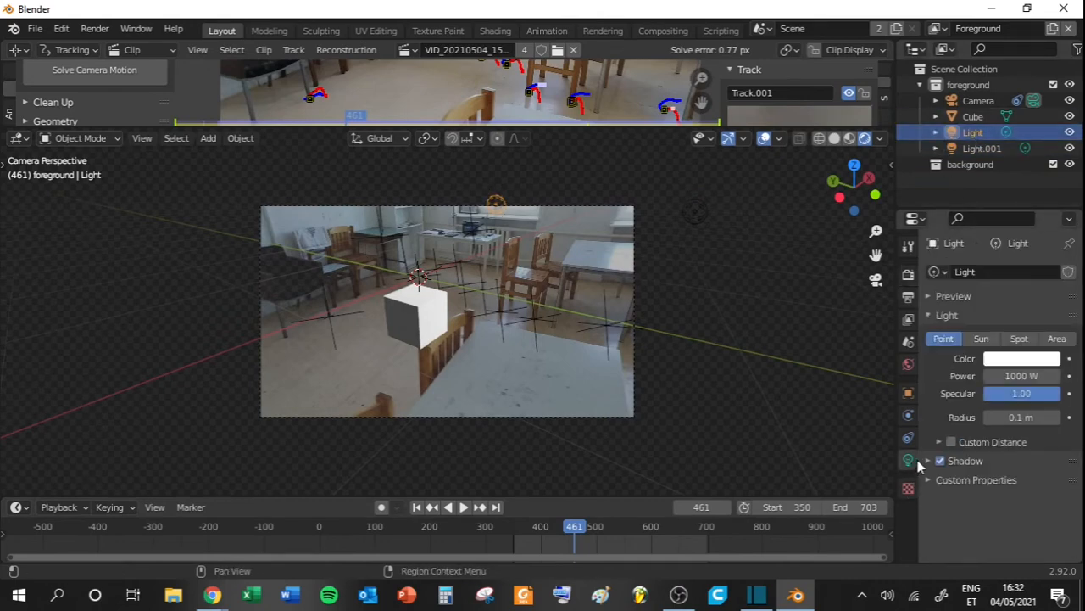
{"action": "double_click", "coordinate": [1021, 376]}
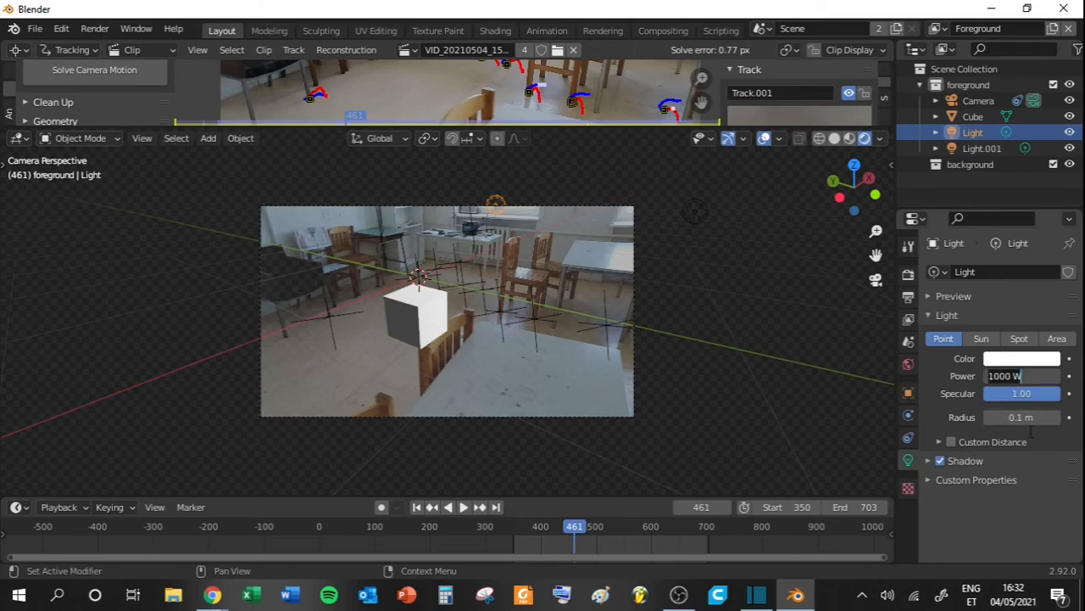
{"action": "left_click", "coordinate": [1052, 519]}
{"action": "left_click_drag", "start_coordinate": [1029, 377], "coordinate": [973, 377]}
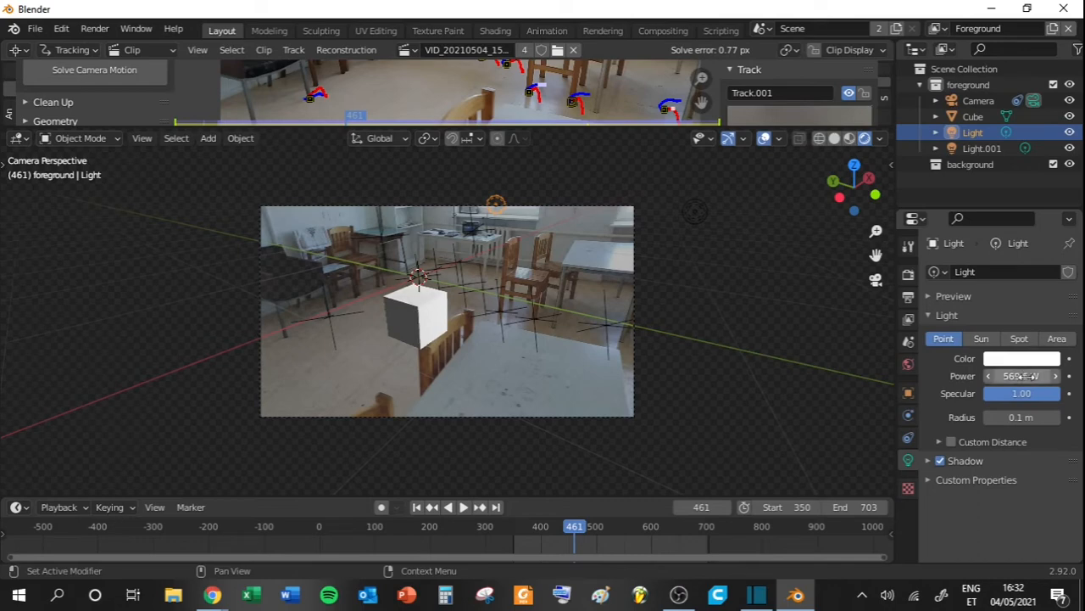
{"action": "left_click", "coordinate": [696, 211]}
{"action": "mouse_move", "coordinate": [1022, 376]}
{"action": "left_mouse_down"}
{"action": "mouse_move", "coordinate": [984, 377]}
{"action": "mouse_move", "coordinate": [1014, 378]}
{"action": "left_mouse_up"}
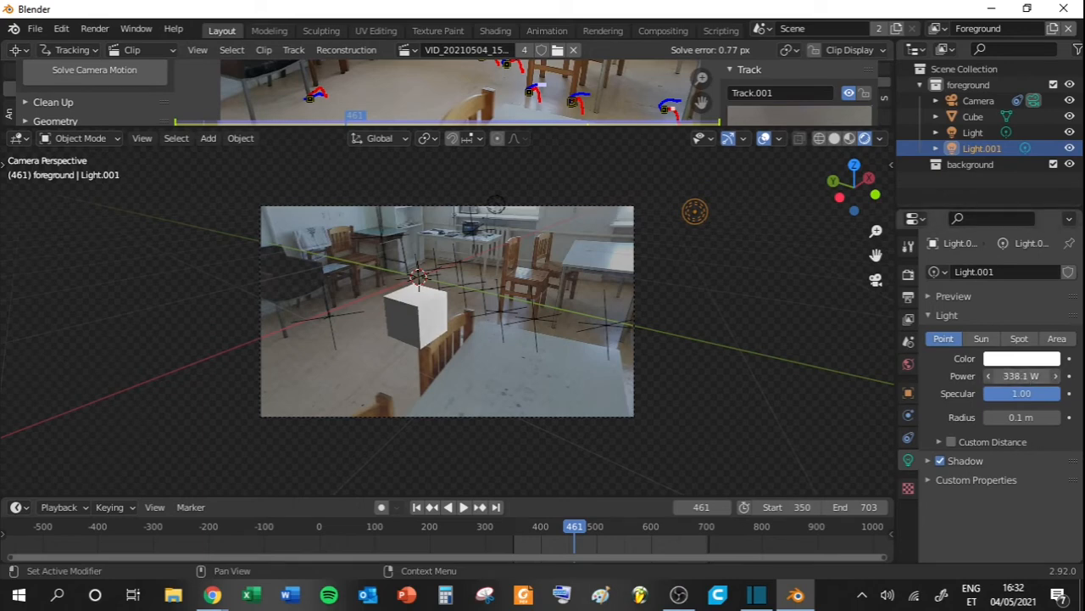
Reduce the original point light's power to 271 W and play back the shot to check the cube's lighting.
{"action": "left_click", "coordinate": [499, 208]}
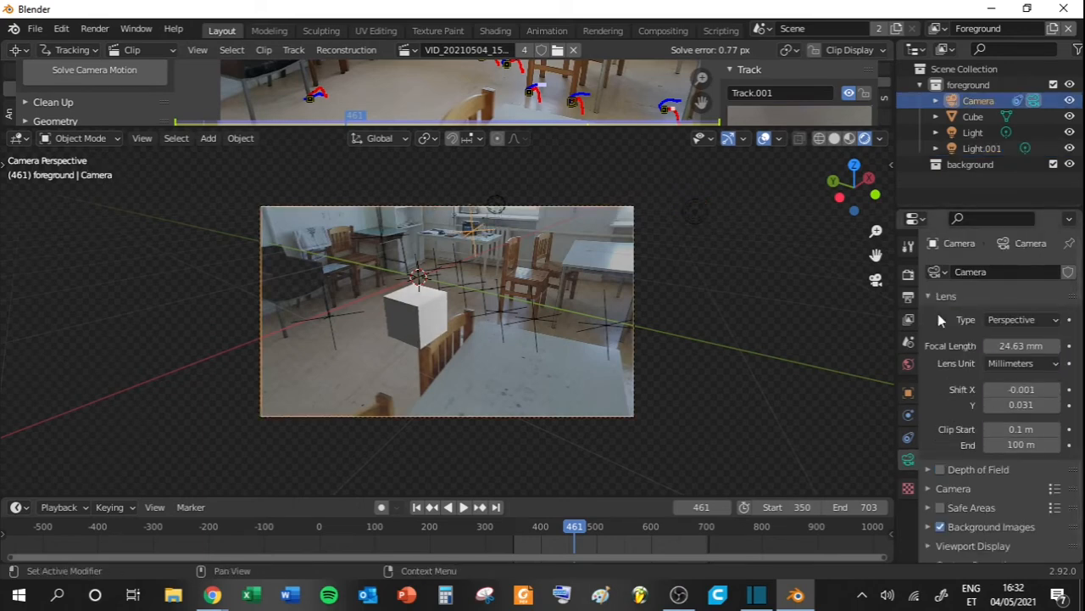
{"action": "left_click", "coordinate": [496, 208]}
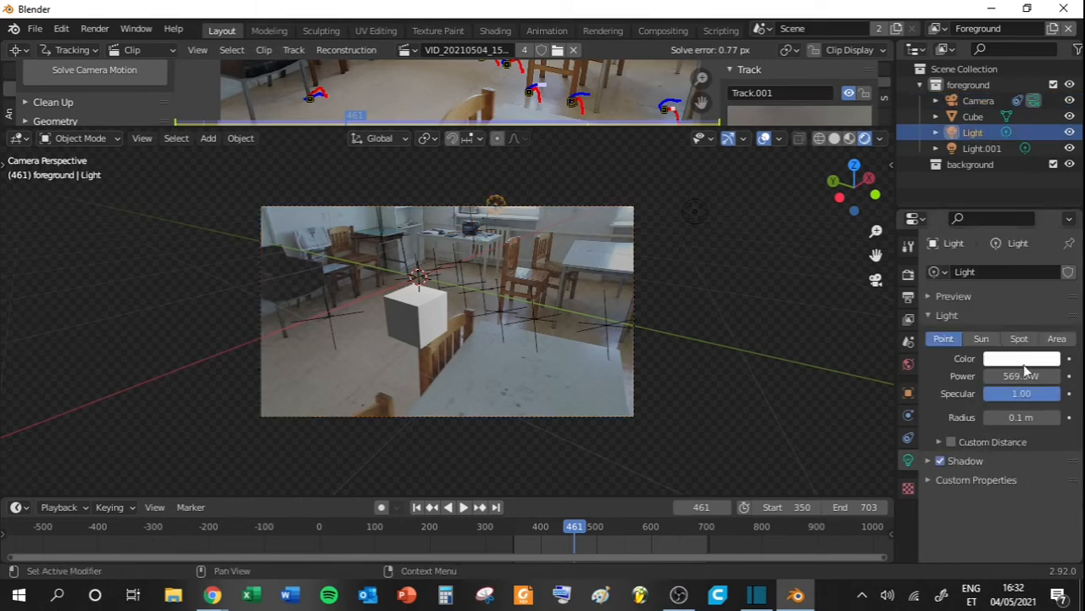
{"action": "mouse_move", "coordinate": [1021, 376]}
{"action": "left_mouse_down"}
{"action": "mouse_move", "coordinate": [1036, 376]}
{"action": "mouse_move", "coordinate": [1007, 375]}
{"action": "left_mouse_up"}
{"action": "left_click", "coordinate": [463, 506]}
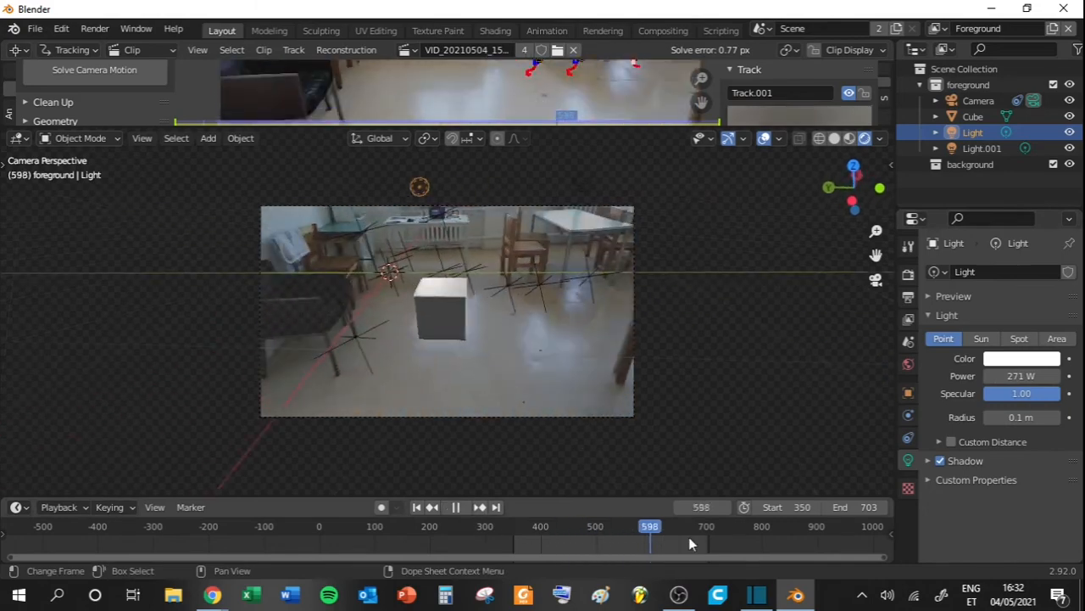
{"action": "key", "text": "space"}
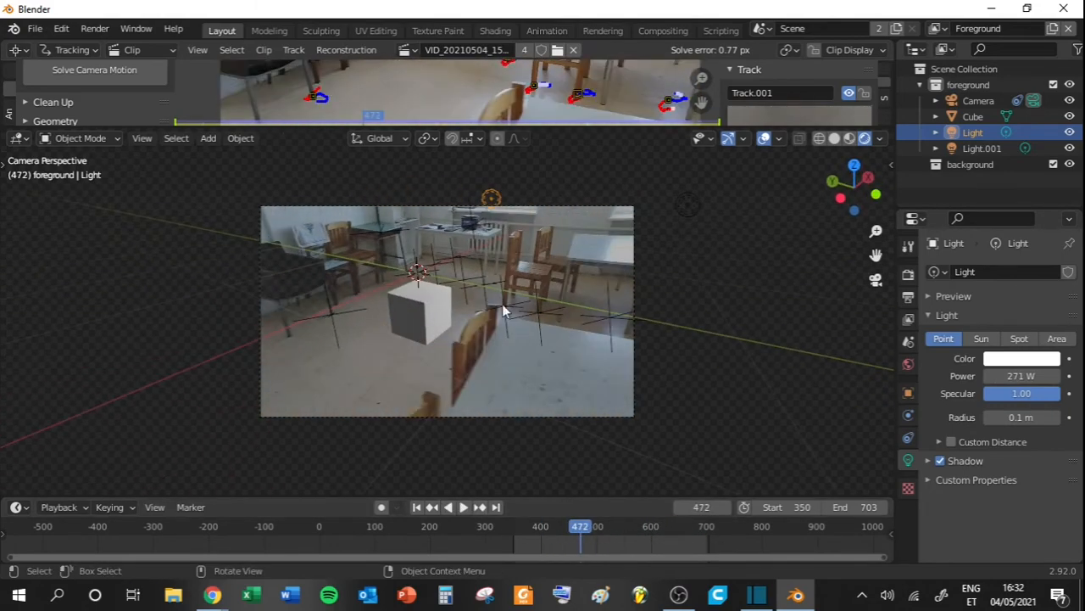
Add an area light to the scene and raise it about 1.2 m along the global Z axis above the cube.
{"action": "scroll", "coordinate": [441, 293], "scroll_direction": "down", "scroll_amount": 4}
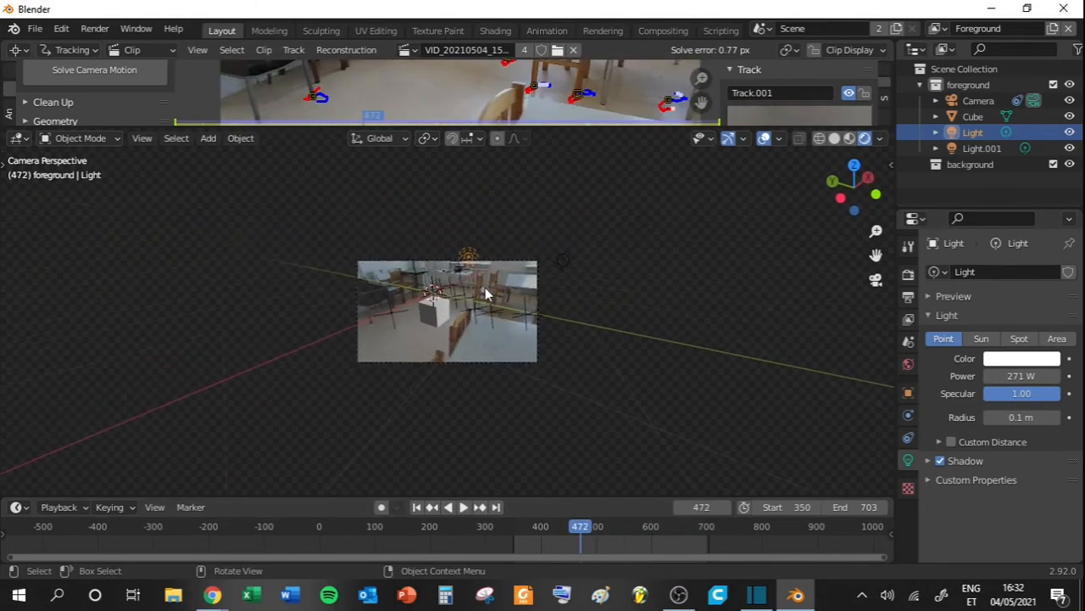
{"action": "scroll", "coordinate": [485, 287], "scroll_direction": "up", "scroll_amount": 3}
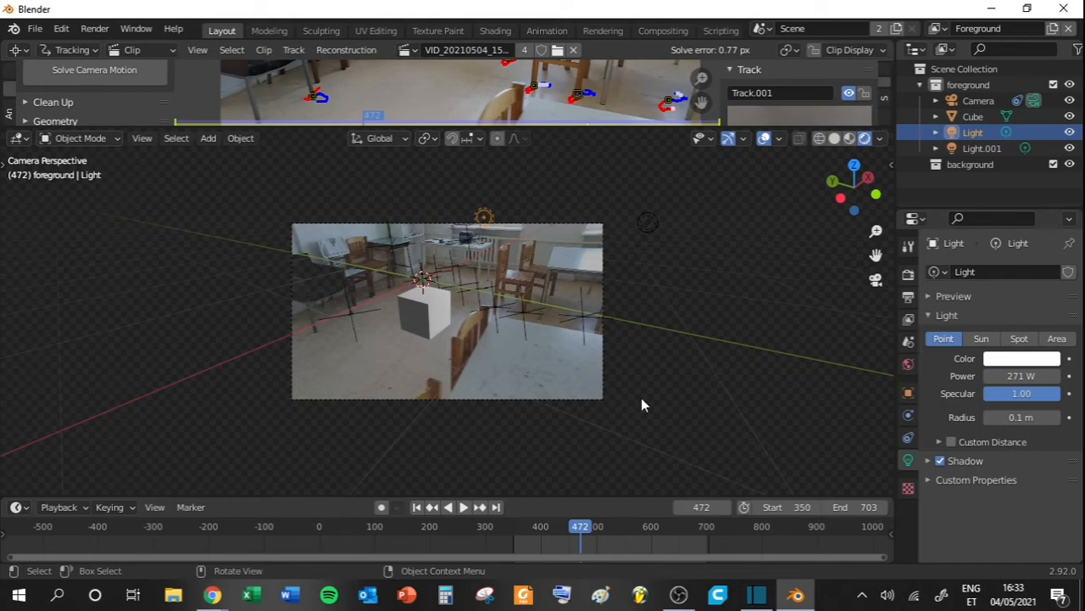
{"action": "scroll", "coordinate": [430, 293], "scroll_direction": "down", "scroll_amount": 2}
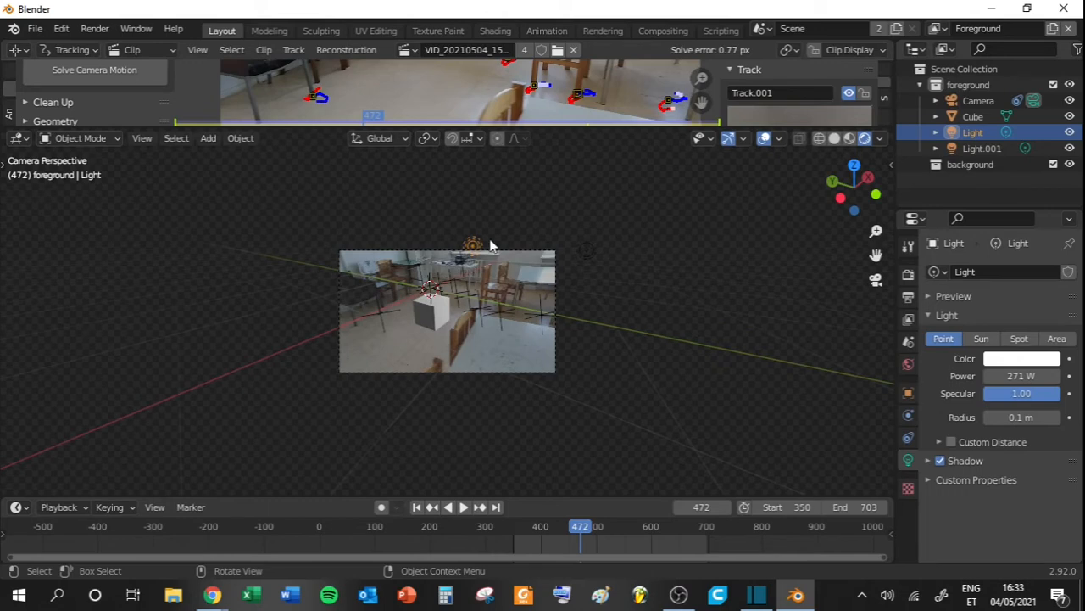
{"action": "left_click", "coordinate": [208, 137]}
{"action": "mouse_move", "coordinate": [258, 359]}
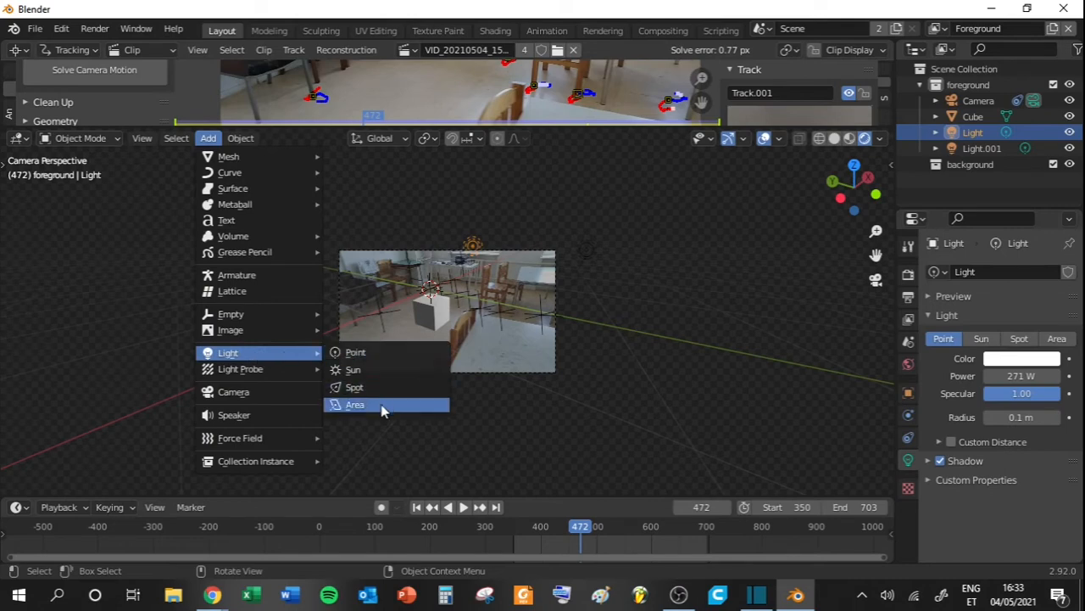
{"action": "left_click", "coordinate": [382, 407]}
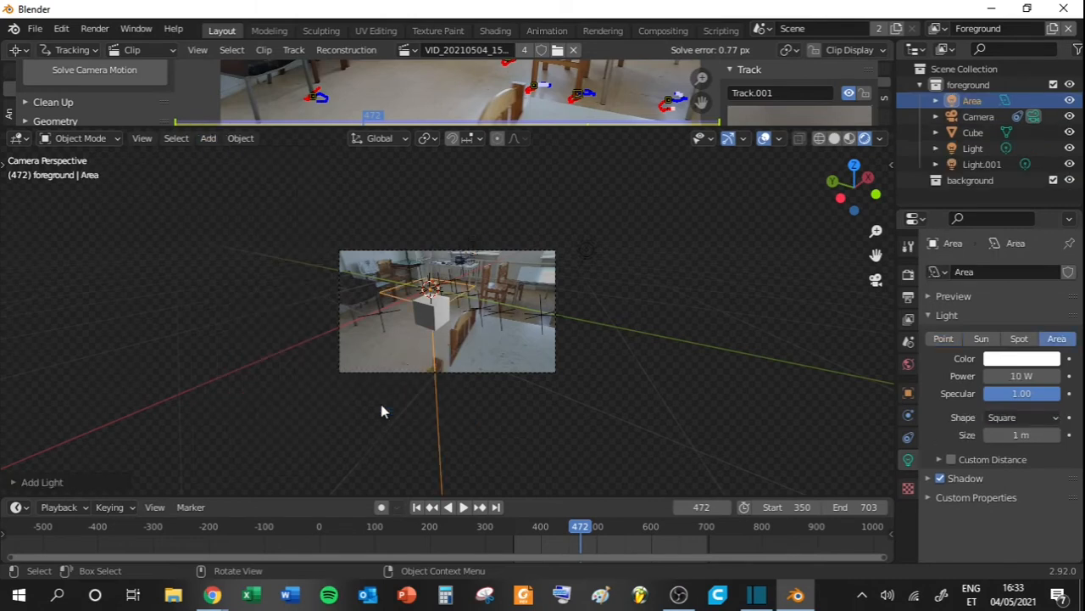
{"action": "key", "text": "g"}
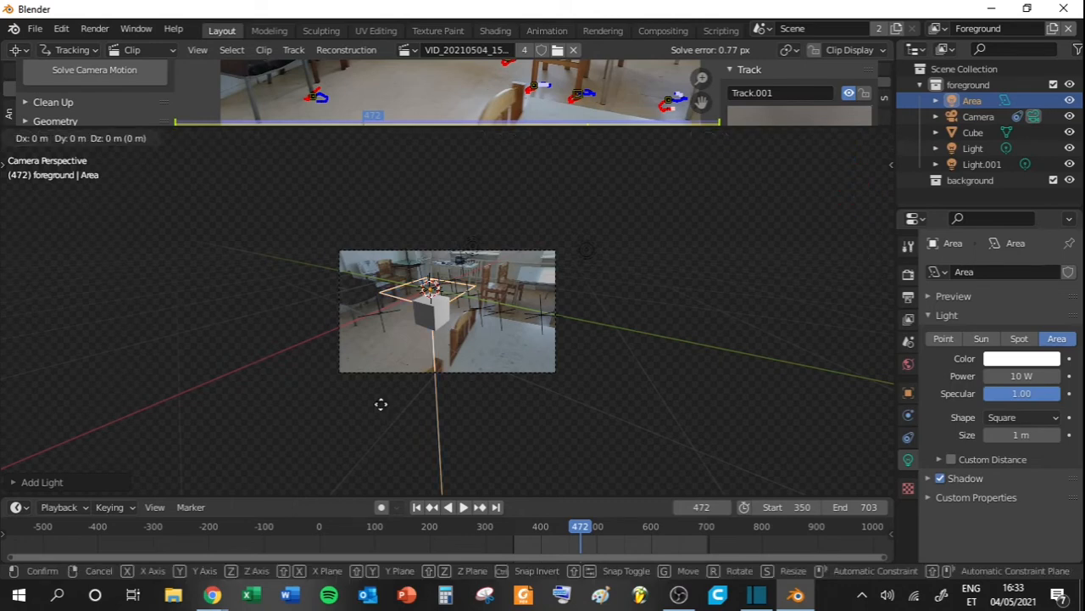
{"action": "key", "text": "z"}
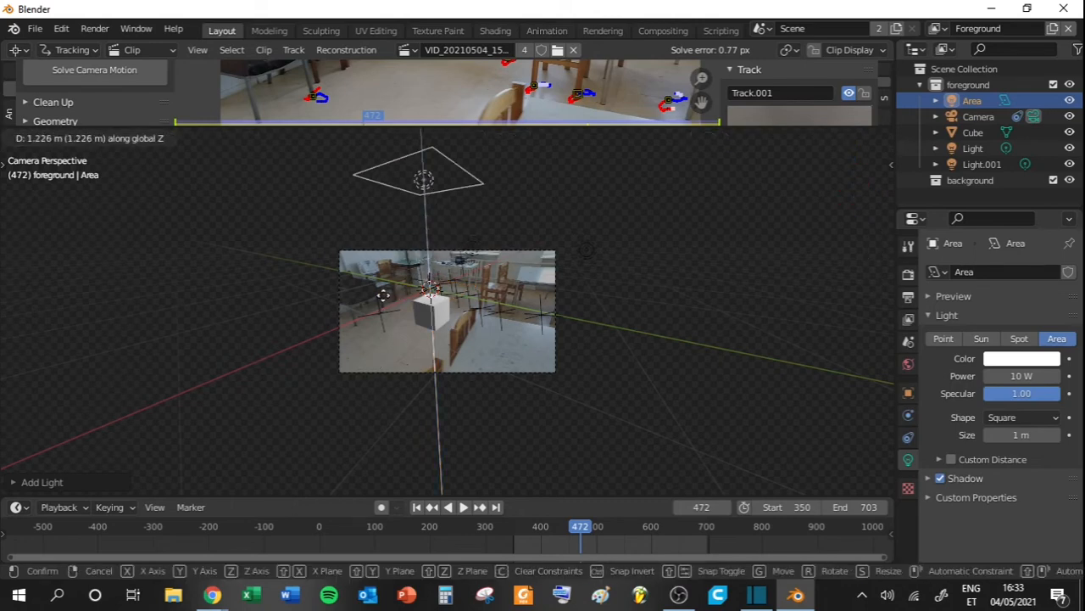
{"action": "left_click", "coordinate": [384, 301]}
Move the area light about -1.03 m along the global X axis.
{"action": "key", "text": "g"}
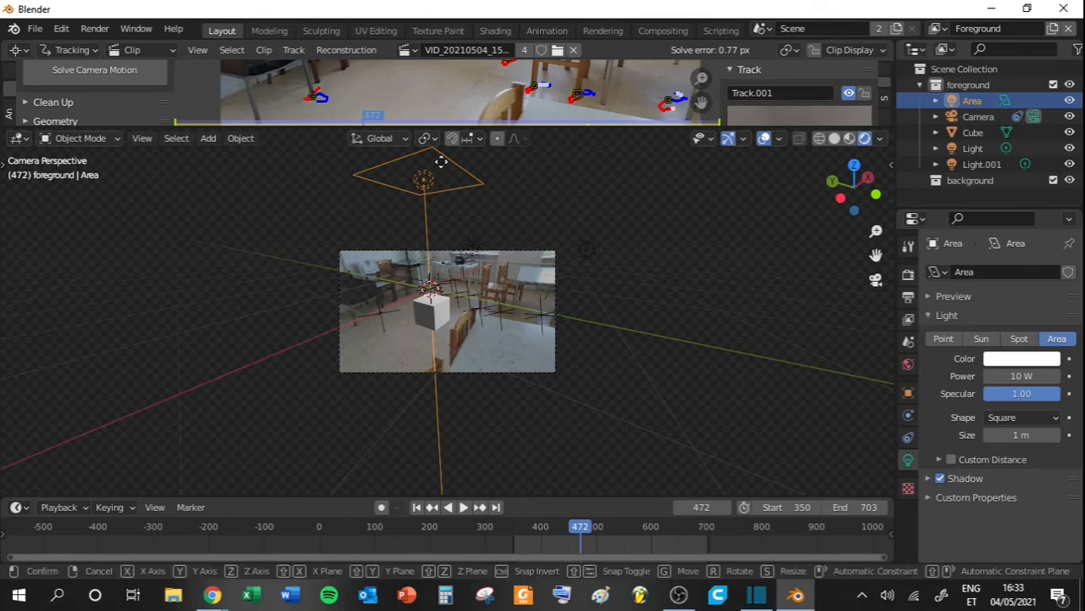
{"action": "key", "text": "x"}
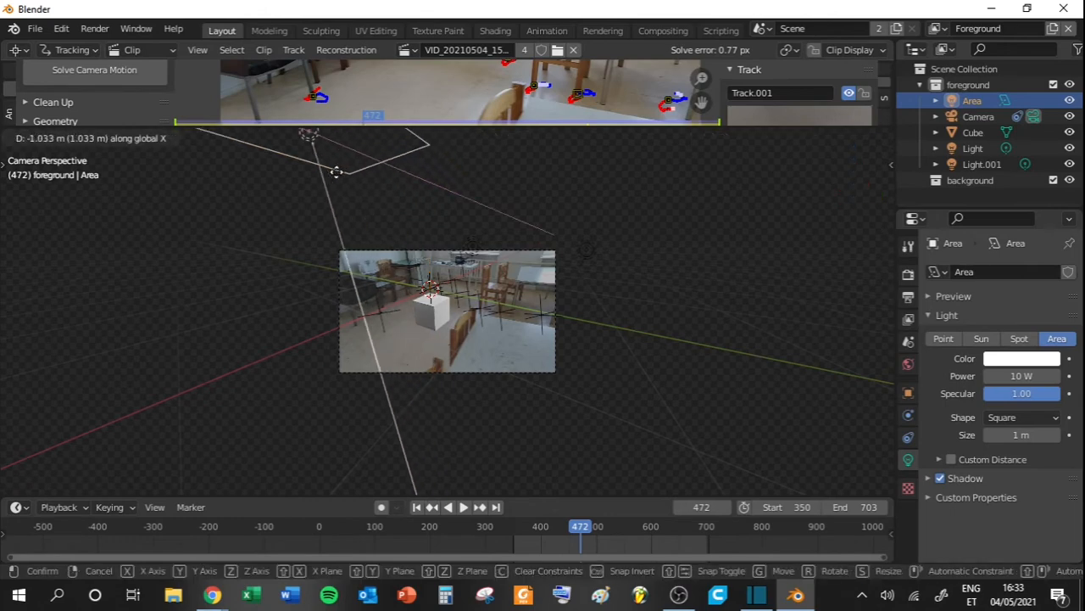
{"action": "left_click", "coordinate": [337, 172]}
{"action": "key", "text": "g"}
{"action": "middle_click_drag", "start_coordinate": [494, 258], "coordinate": [543, 255]}
{"action": "left_click", "coordinate": [431, 308]}
Play and scrub the shot through the camera view to check the cube's lighting with the area light.
{"action": "key", "text": "KP_0"}
{"action": "scroll", "coordinate": [543, 356], "scroll_direction": "up", "scroll_amount": 3}
{"action": "key", "text": "space"}
{"action": "left_click_drag", "start_coordinate": [577, 528], "coordinate": [547, 530]}
{"action": "key", "text": "Escape"}
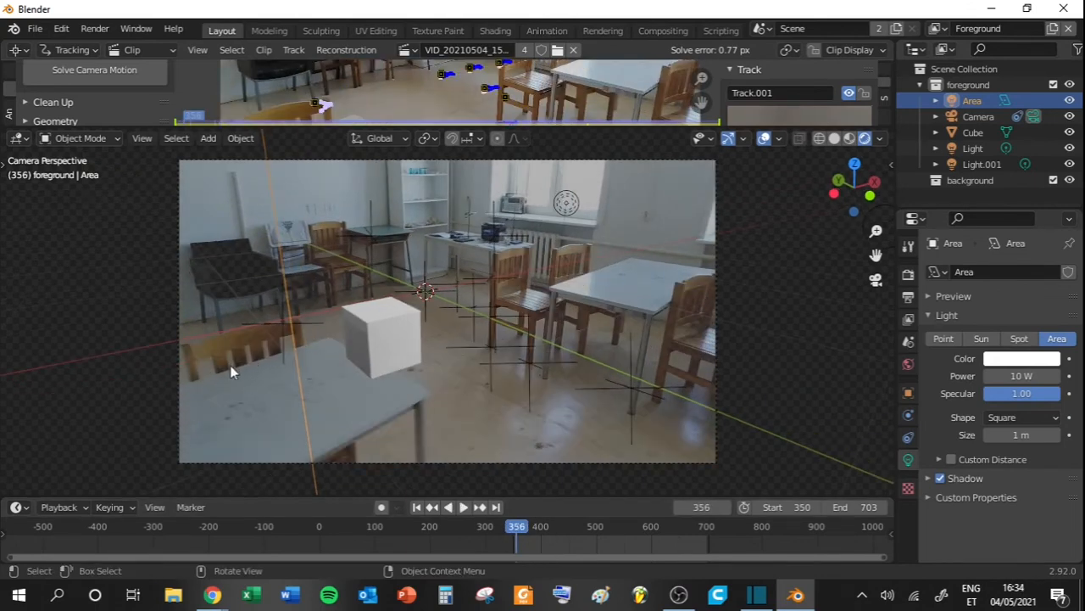
{"action": "key", "text": "space"}
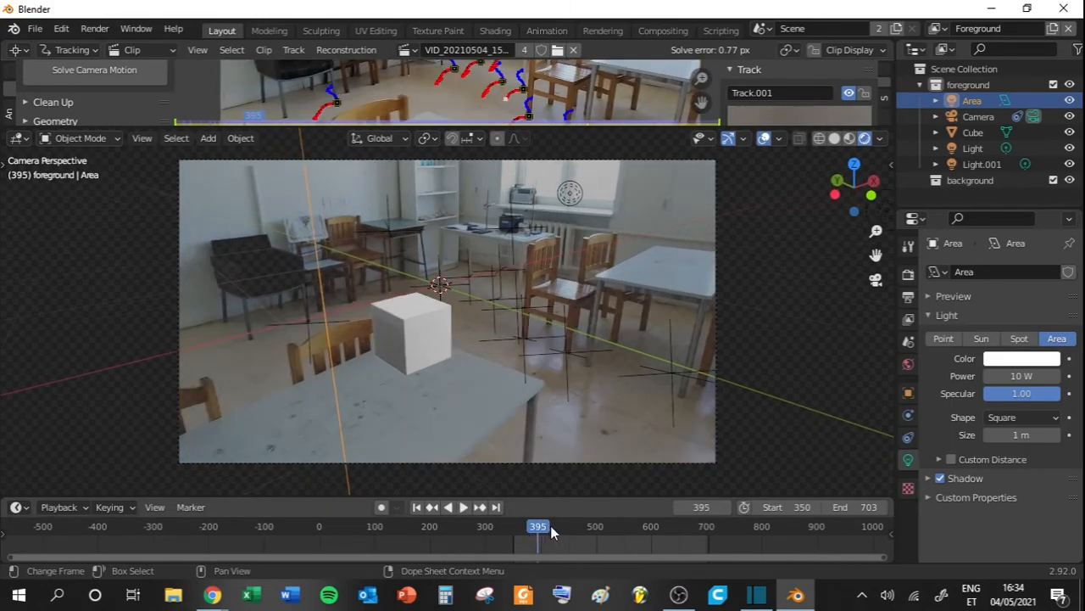
{"action": "key", "text": "space"}
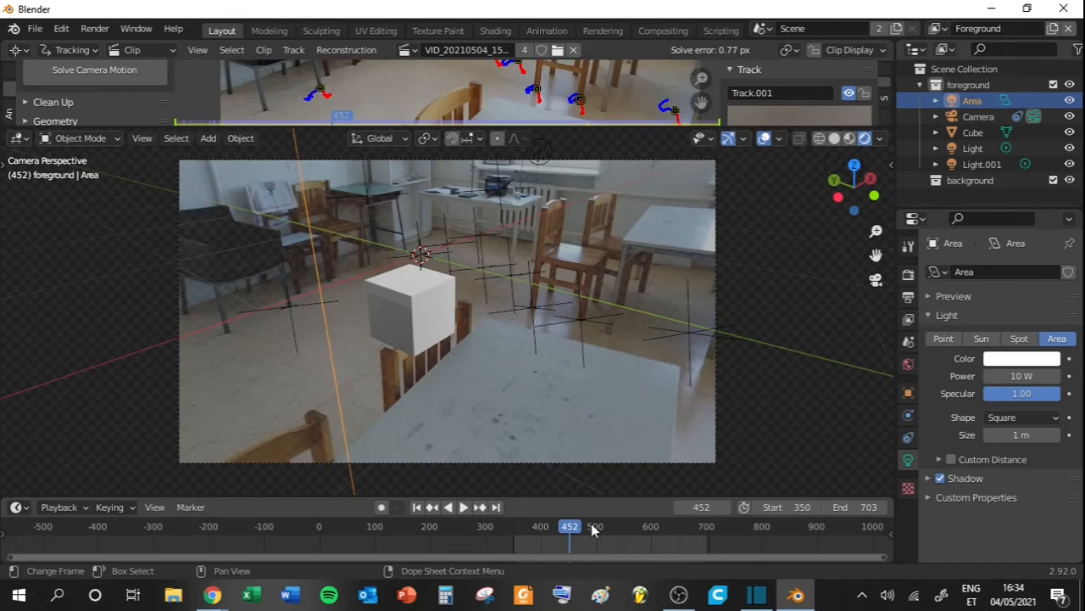
{"action": "left_click", "coordinate": [591, 527]}
{"action": "left_click", "coordinate": [571, 533]}
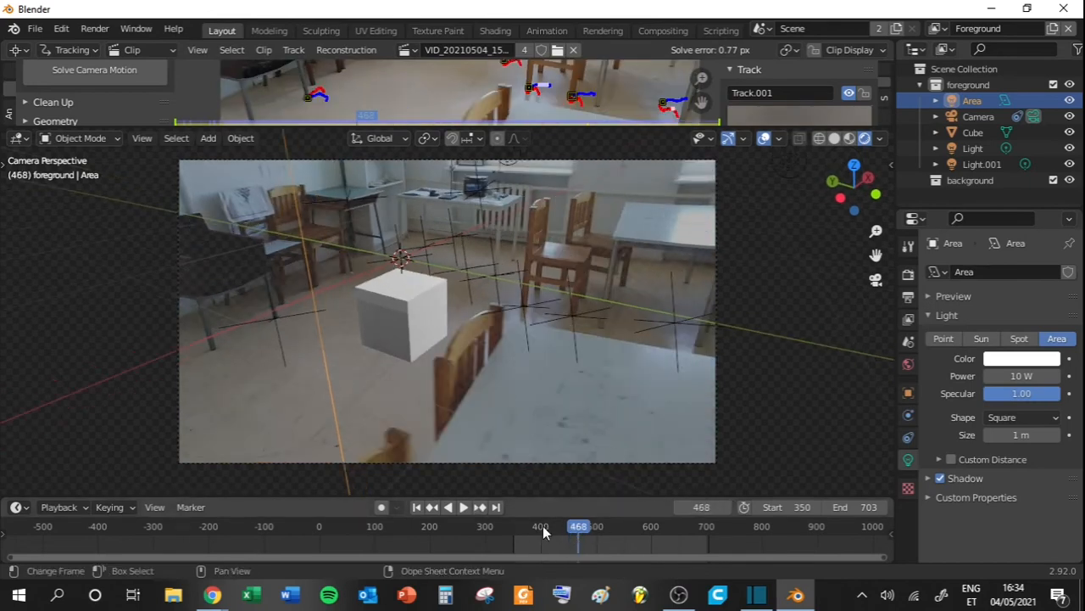
Step around the nearby frames, set the playback start frame to 469, and play the shortened range.
{"action": "key", "text": "Right"}
{"action": "key", "text": "Right"}
{"action": "key", "text": "Right"}
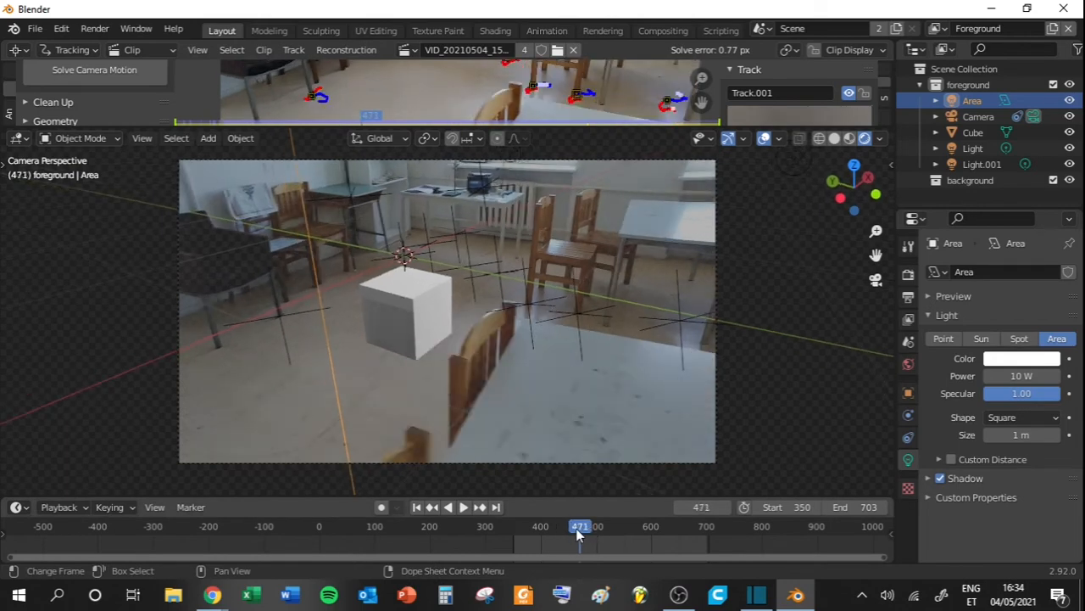
{"action": "left_click", "coordinate": [576, 532]}
{"action": "left_click", "coordinate": [586, 533]}
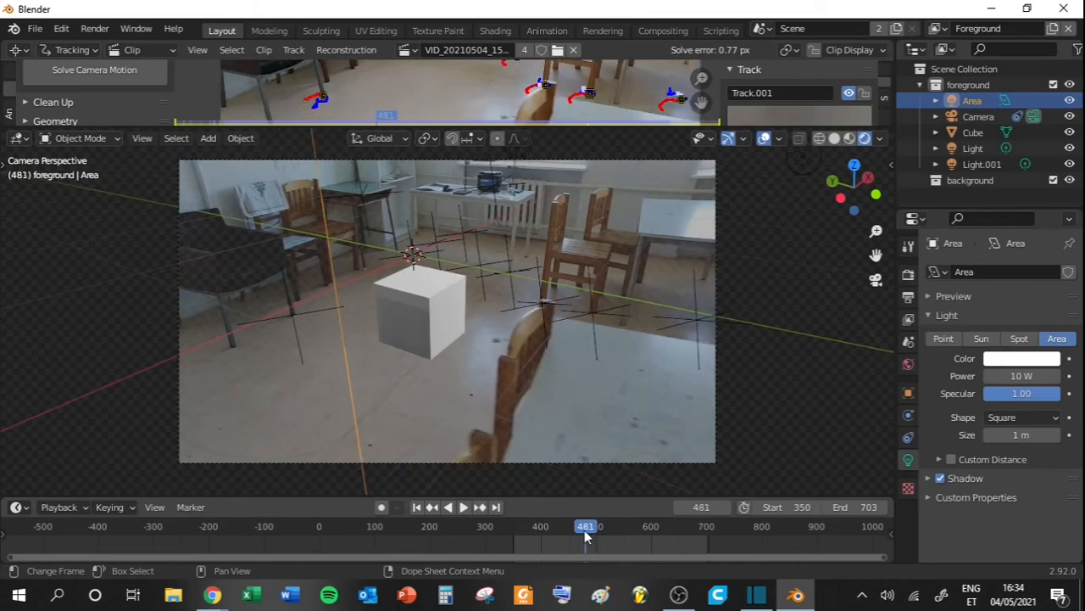
{"action": "left_click", "coordinate": [580, 530]}
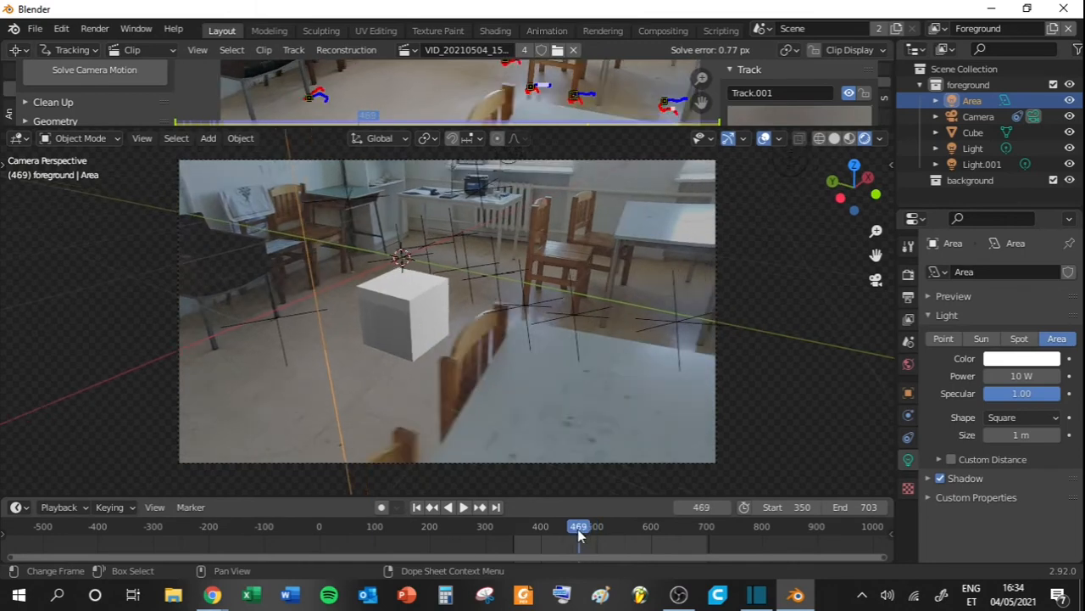
{"action": "left_click", "coordinate": [810, 508]}
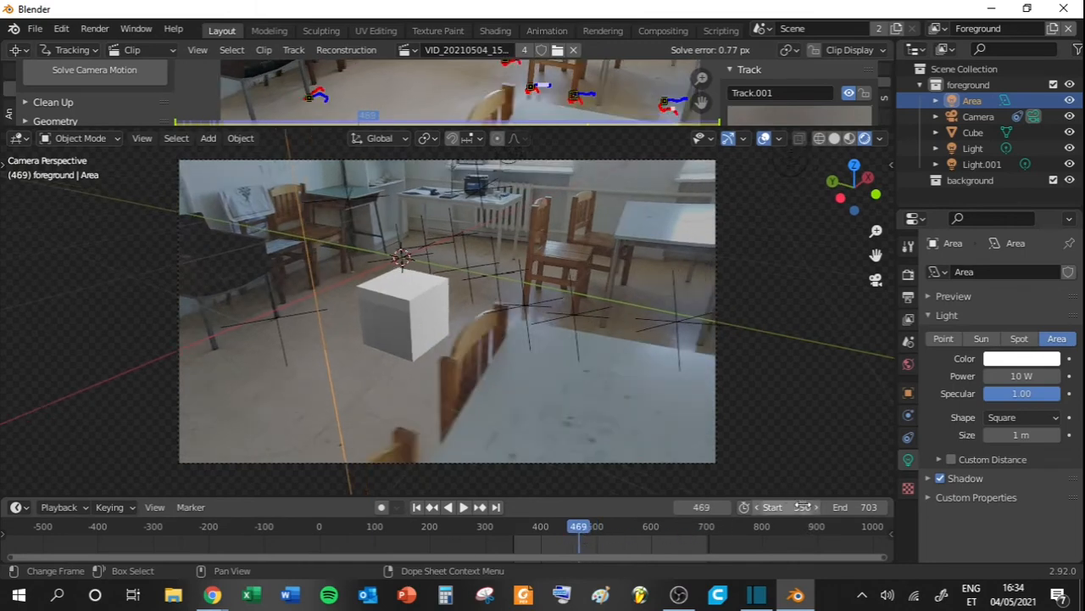
{"action": "type", "text": "4"}
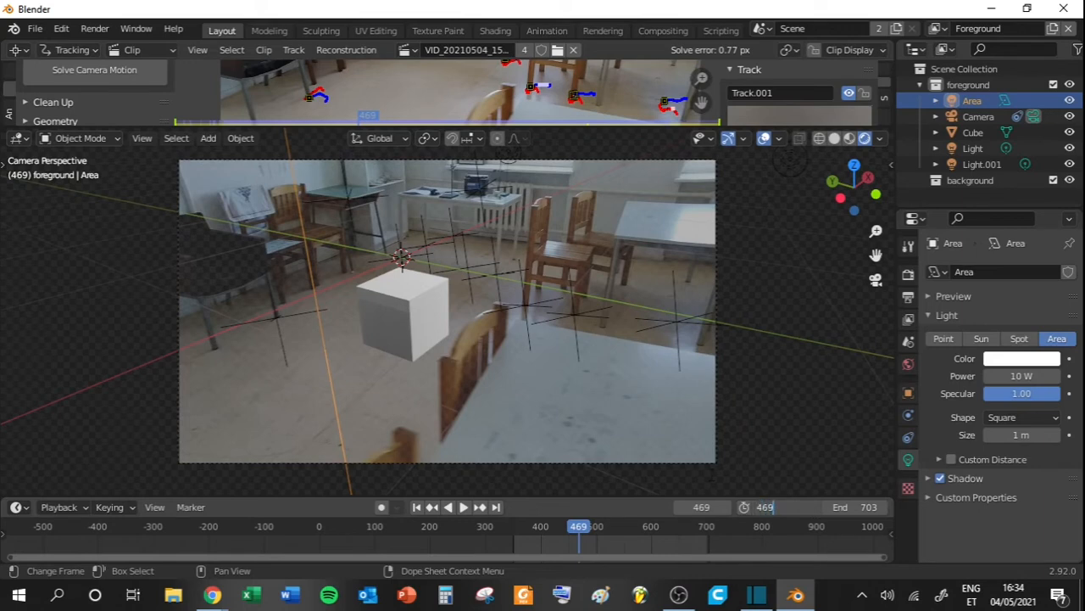
{"action": "type", "text": "69"}
{"action": "key", "text": "Return"}
{"action": "key", "text": "space"}
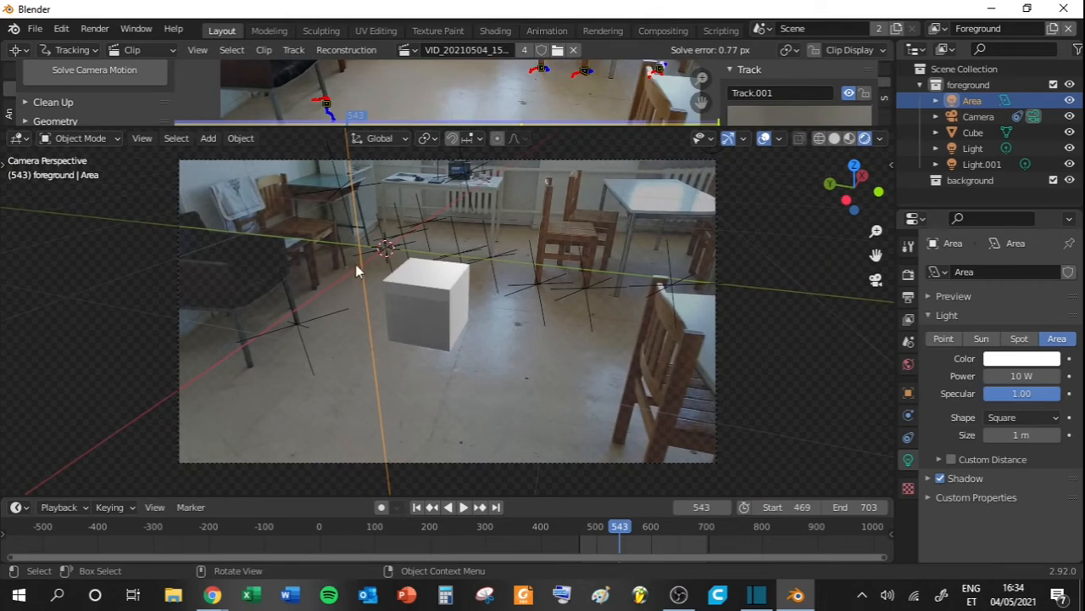
Lower the original point light's power to 102.5 W and the duplicate point light's to 66.8 W.
{"action": "scroll", "coordinate": [451, 332], "scroll_direction": "down", "scroll_amount": 4}
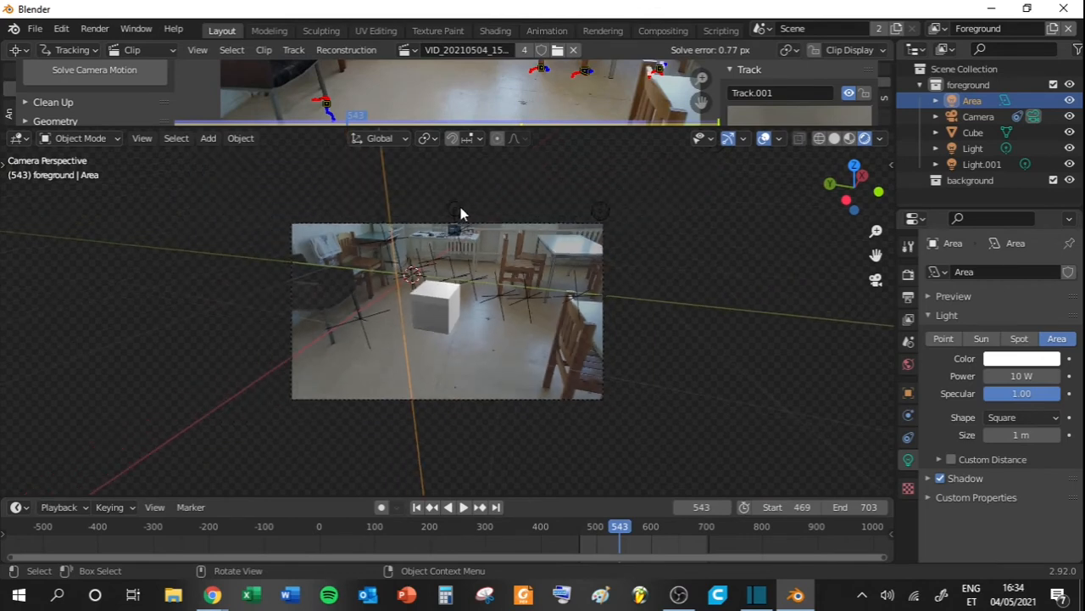
{"action": "left_click", "coordinate": [456, 210]}
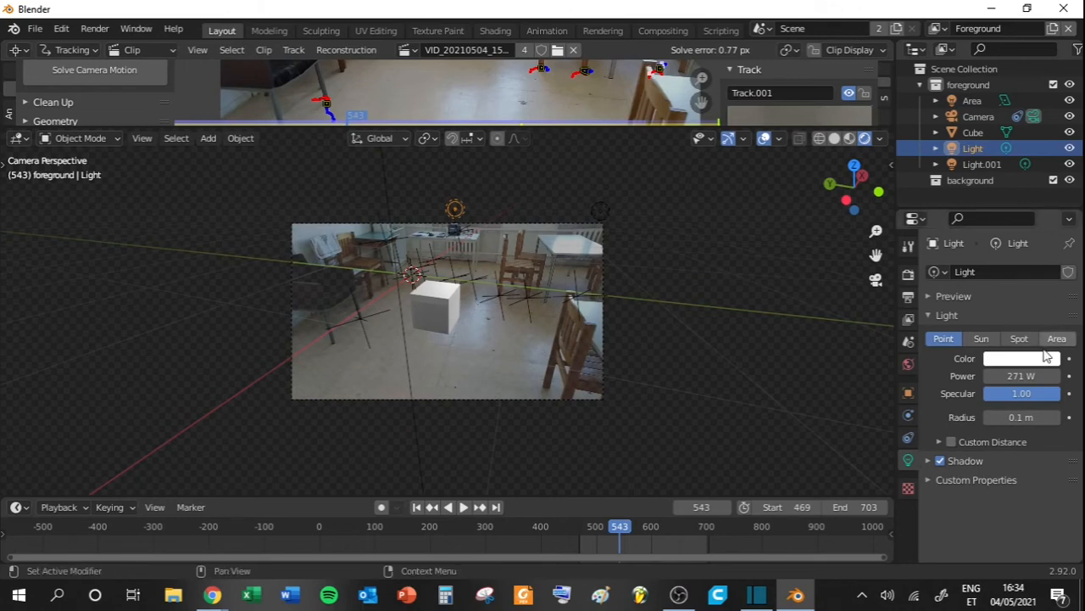
{"action": "left_click_drag", "start_coordinate": [1021, 376], "coordinate": [1001, 376]}
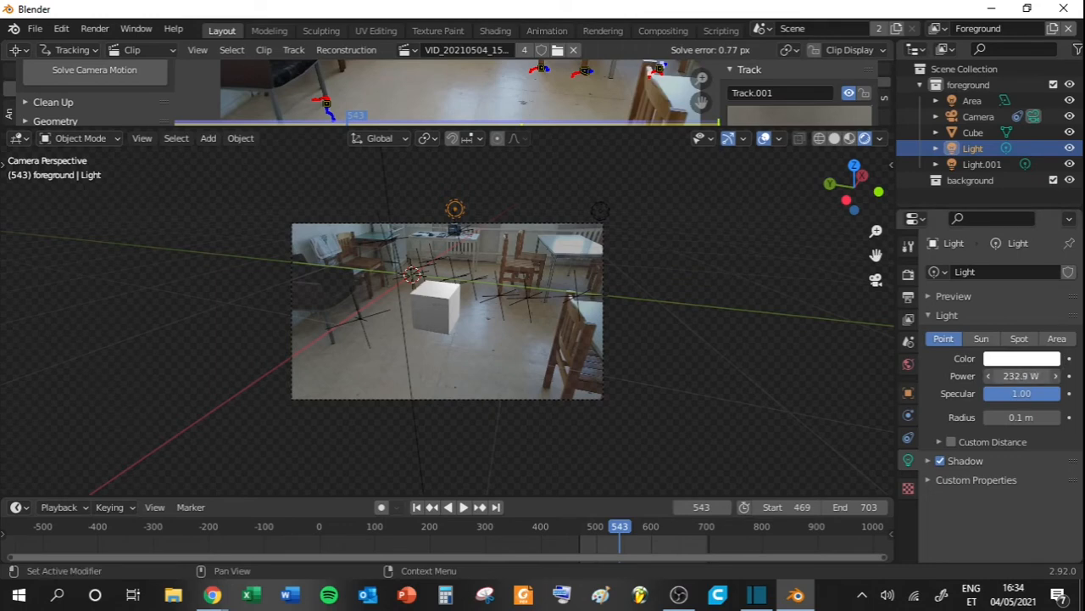
{"action": "left_click", "coordinate": [598, 211]}
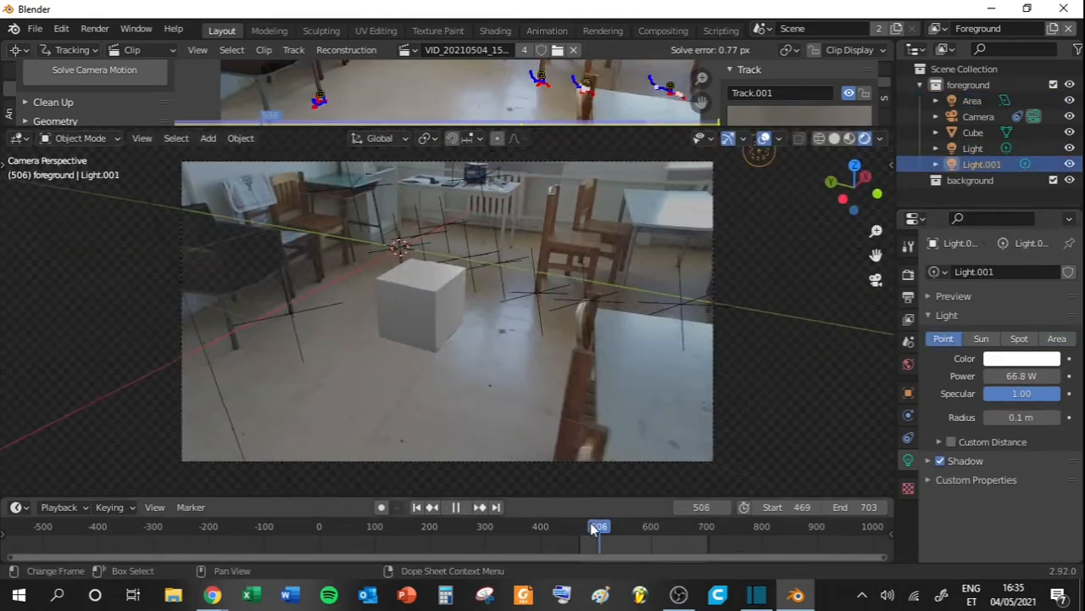
Scrub through the later frames up to 684 and back to 633 to examine how the dimmed lights match the footage.
{"action": "key", "text": "space"}
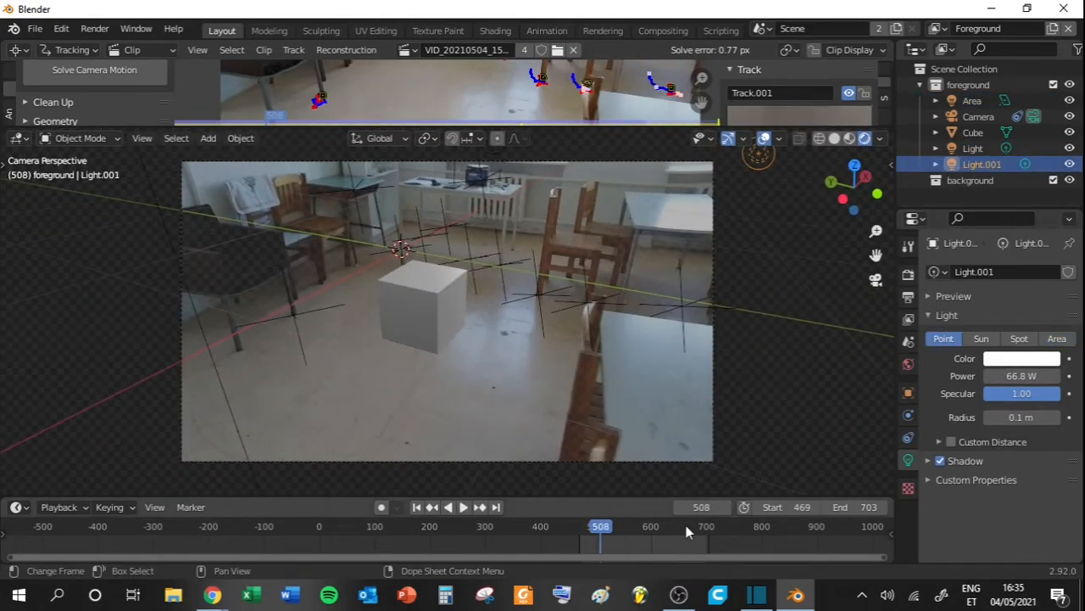
{"action": "left_click", "coordinate": [684, 526]}
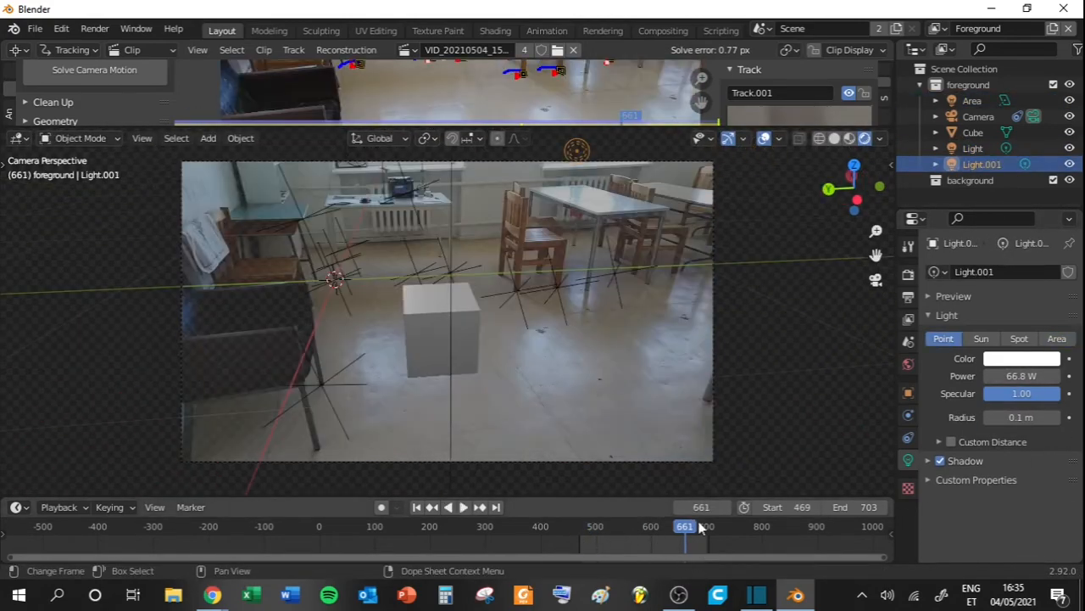
{"action": "left_click_drag", "start_coordinate": [616, 366], "coordinate": [698, 470]}
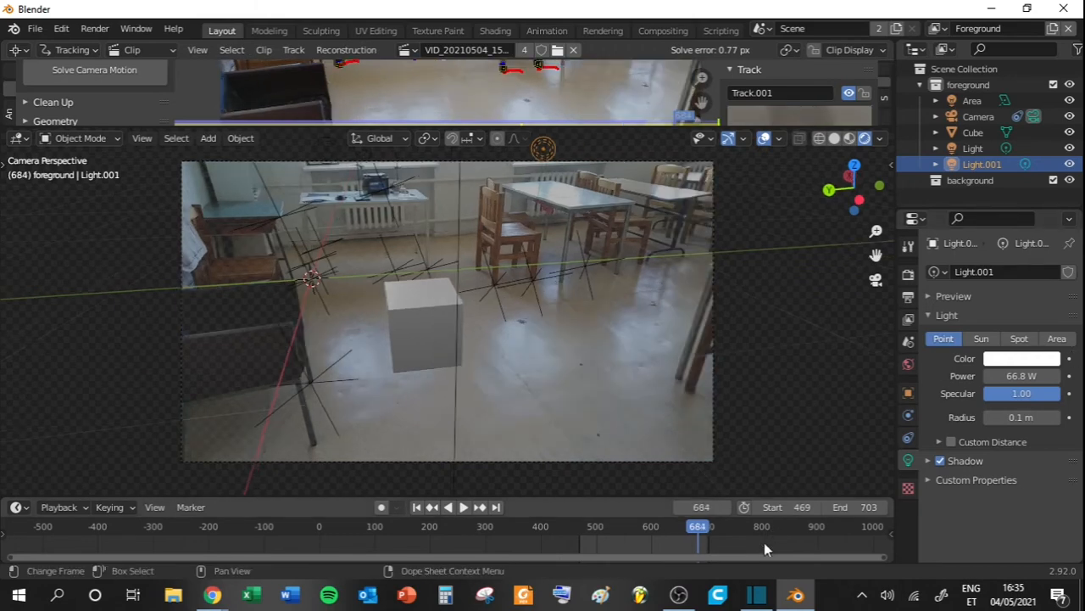
{"action": "key", "text": "ctrl+shift+space"}
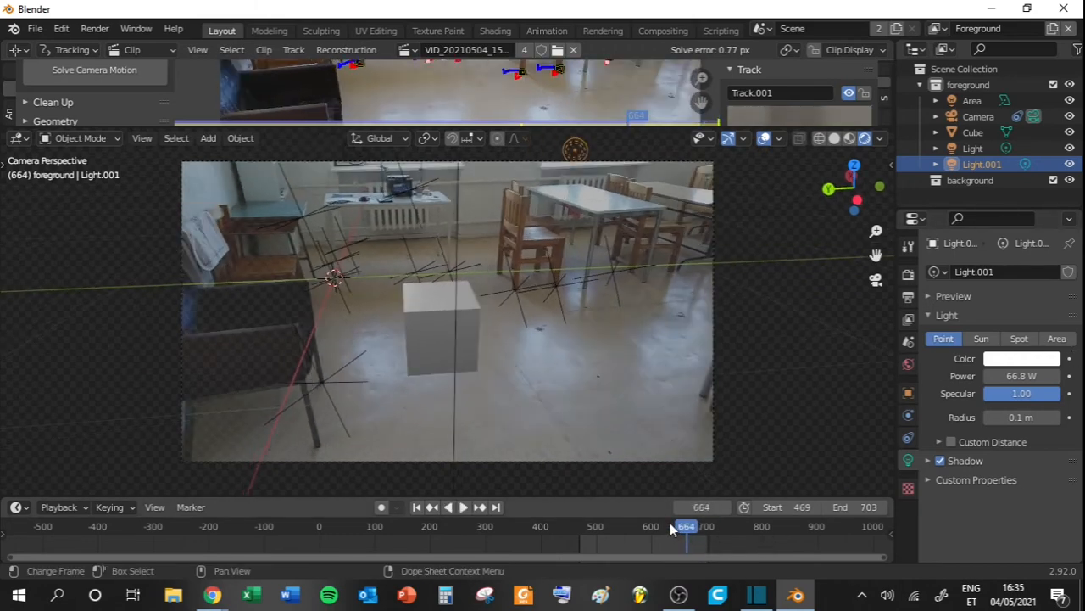
{"action": "key", "text": "space"}
{"action": "scroll", "coordinate": [521, 221], "scroll_direction": "down", "scroll_amount": 1}
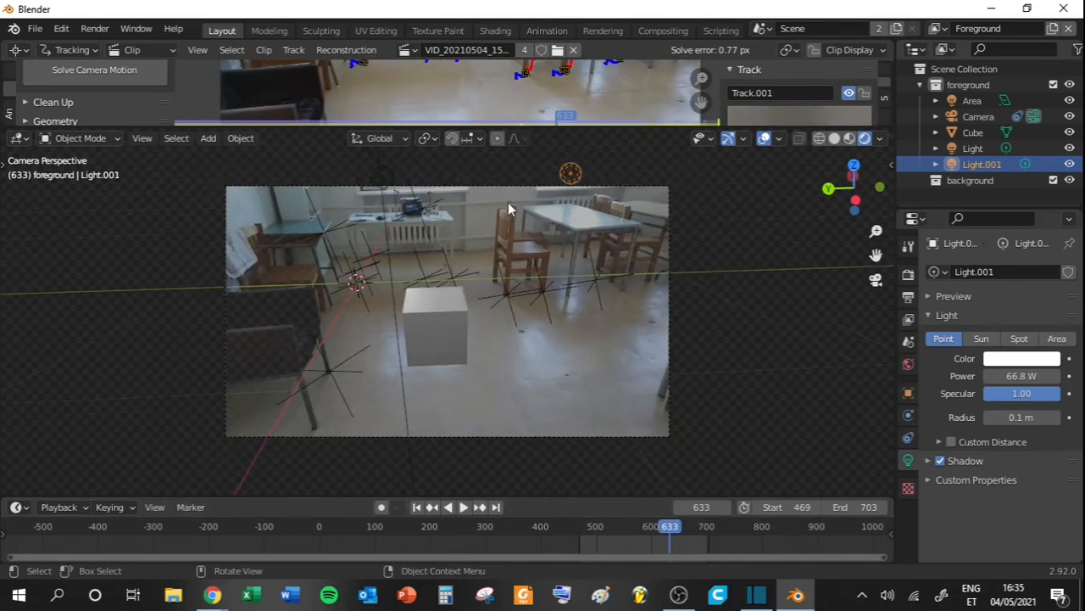
{"action": "scroll", "coordinate": [511, 202], "scroll_direction": "up", "scroll_amount": 2}
{"action": "scroll", "coordinate": [514, 199], "scroll_direction": "down", "scroll_amount": 2}
{"action": "scroll", "coordinate": [539, 232], "scroll_direction": "up", "scroll_amount": 1}
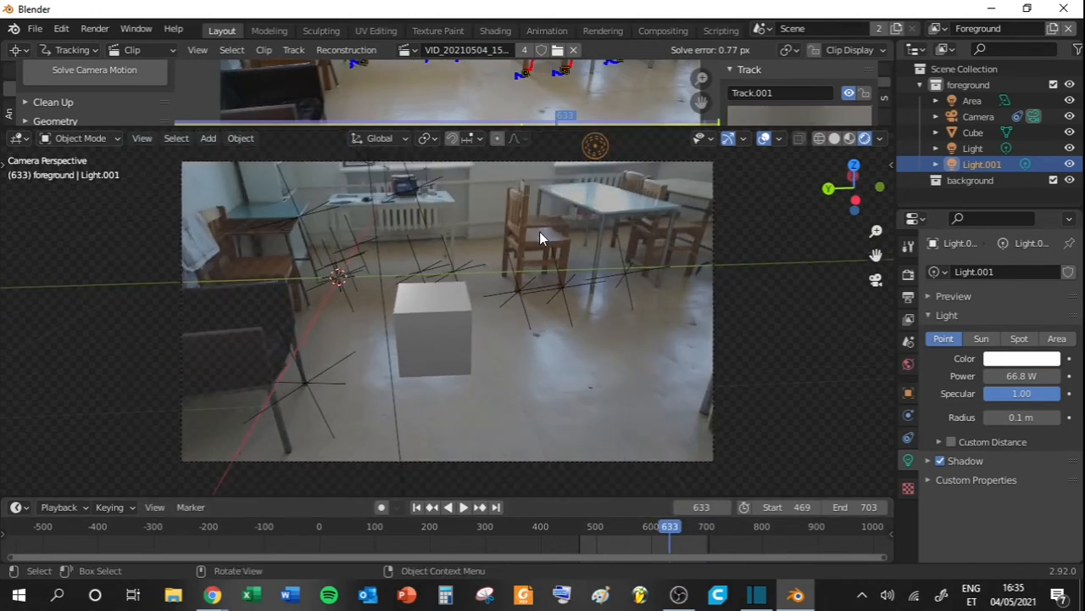
Tint the original point light and the area light a pale, cool colour, with the area light's power set to 6.5 W.
{"action": "left_click", "coordinate": [382, 156]}
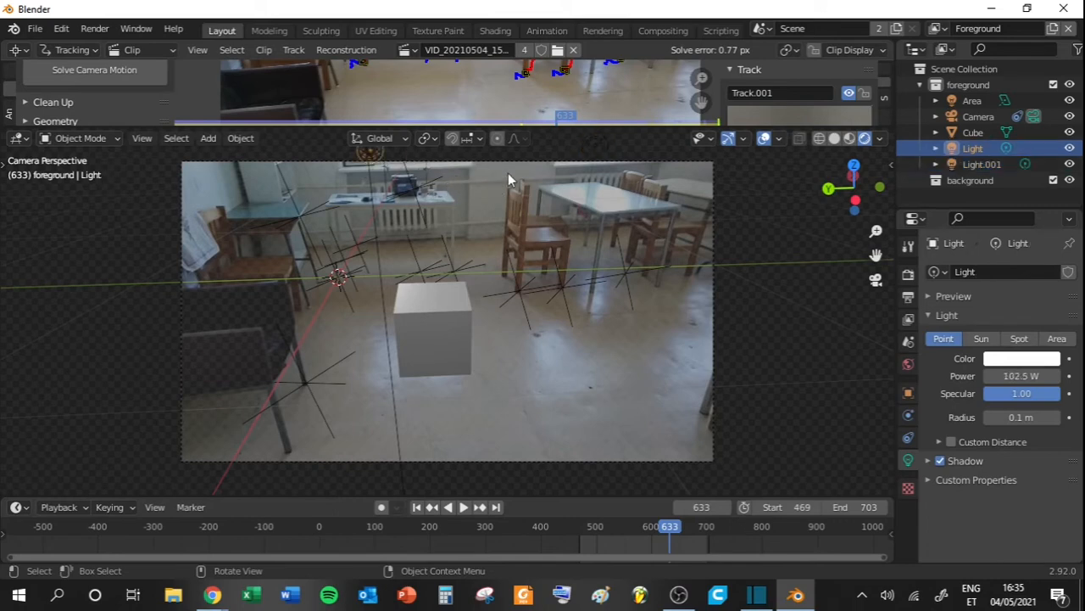
{"action": "left_click", "coordinate": [1033, 360]}
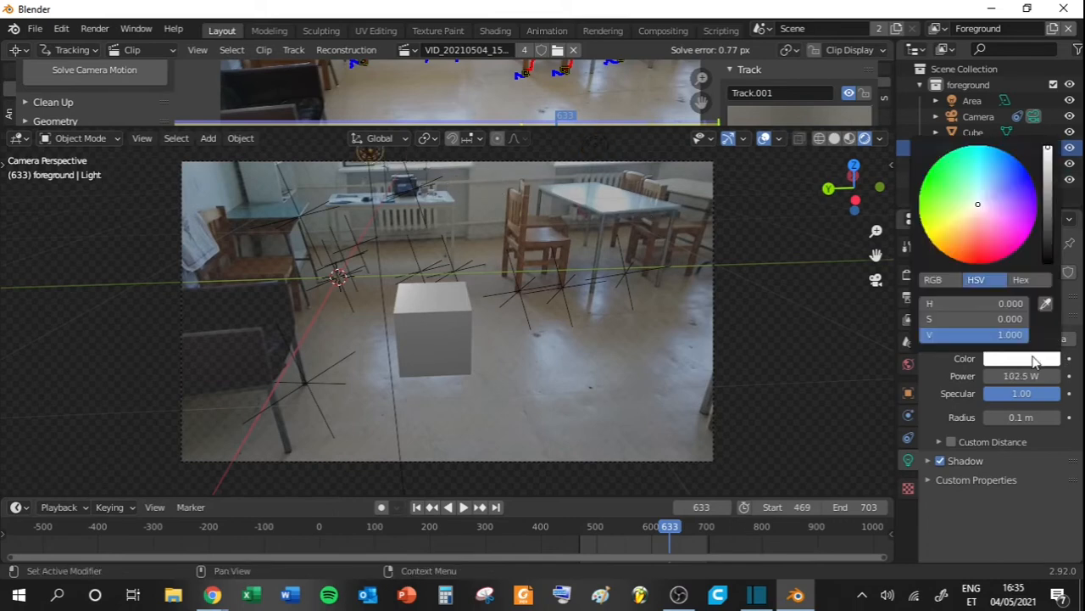
{"action": "left_click", "coordinate": [981, 195]}
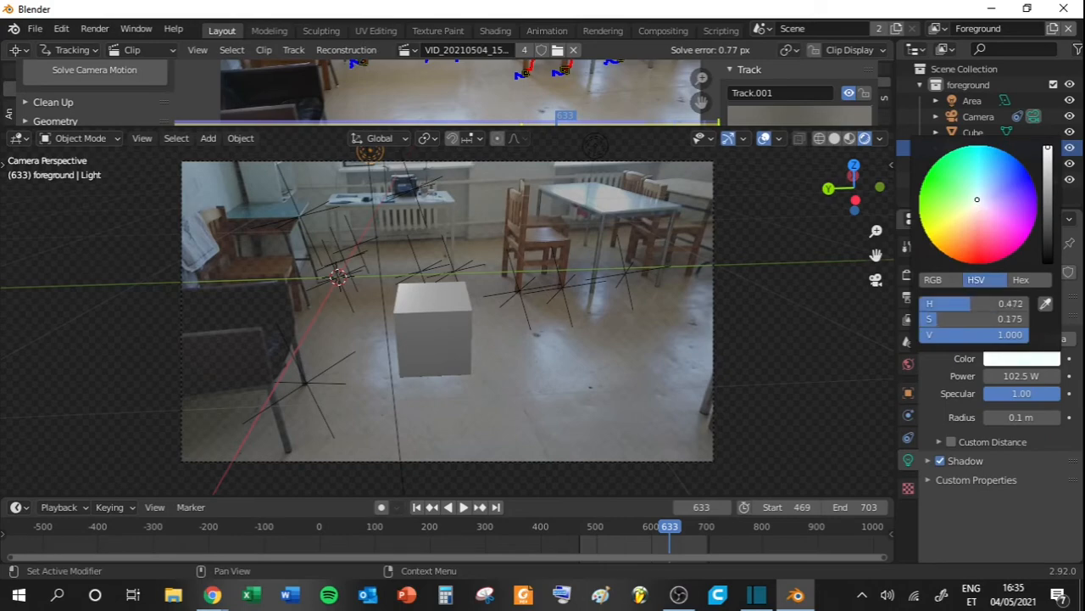
{"action": "left_click_drag", "start_coordinate": [981, 195], "coordinate": [978, 199]}
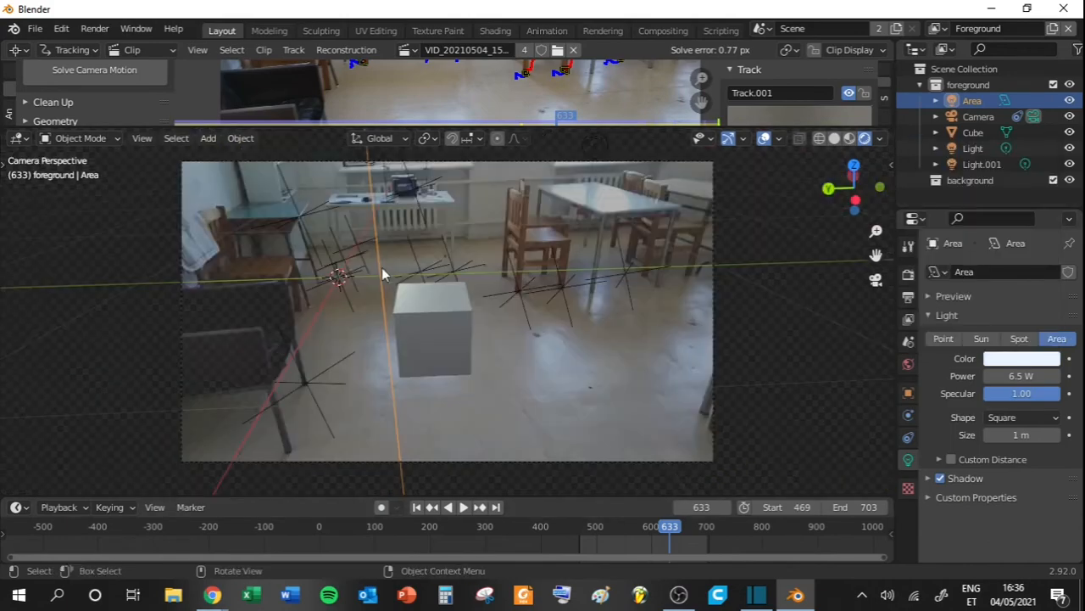
Go to frame 515, darken the world background colour to black, and check the cube in the camera view.
{"action": "left_click", "coordinate": [604, 530]}
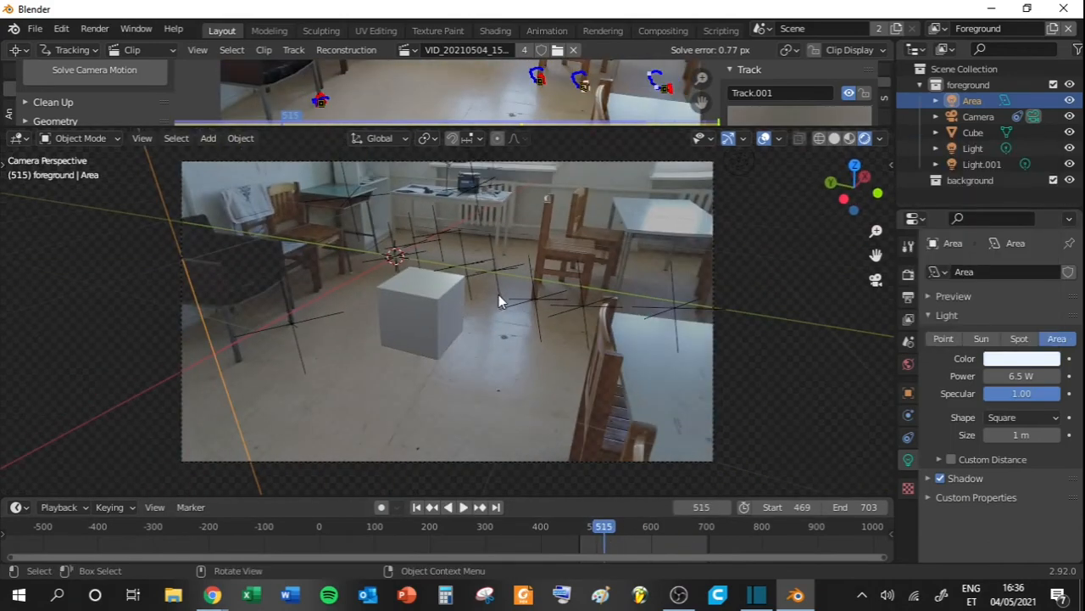
{"action": "left_click", "coordinate": [908, 364]}
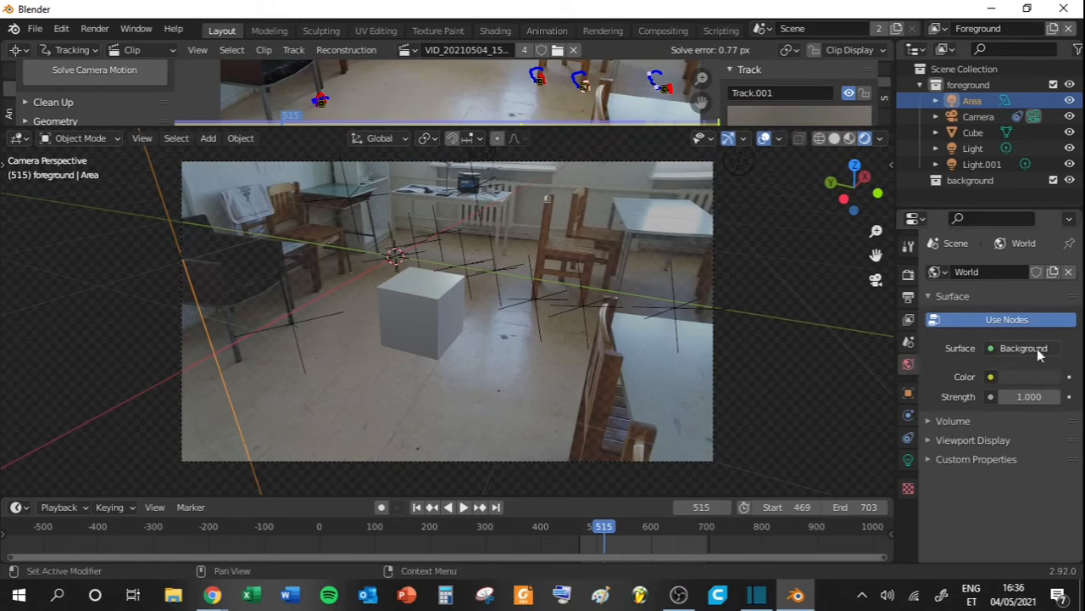
{"action": "left_click", "coordinate": [1036, 376]}
{"action": "left_click", "coordinate": [1039, 347]}
{"action": "left_click", "coordinate": [1032, 379]}
{"action": "left_click", "coordinate": [1031, 377]}
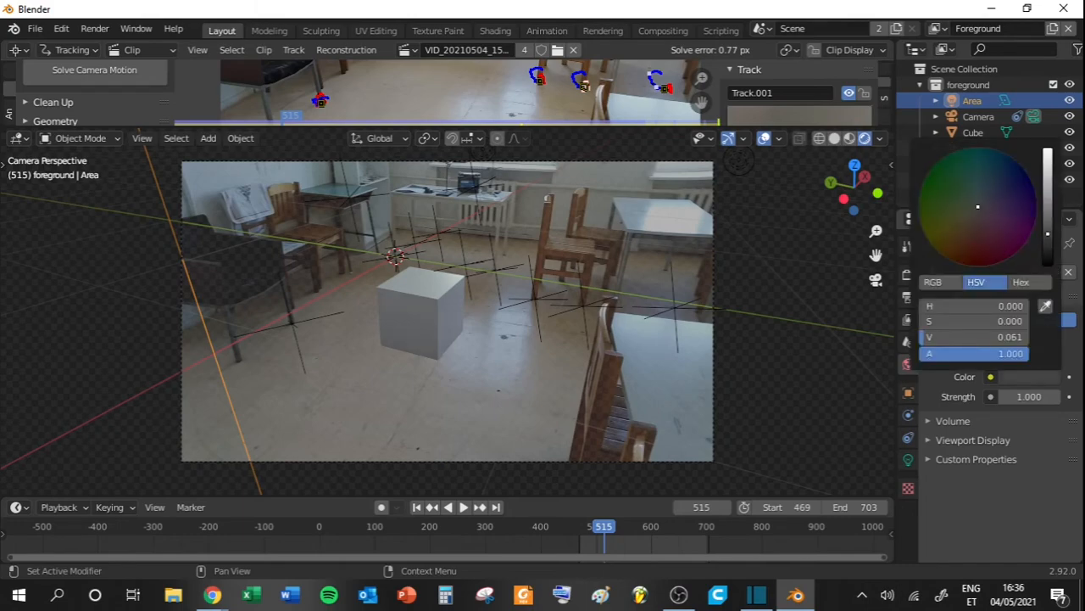
{"action": "left_click_drag", "start_coordinate": [1048, 233], "coordinate": [1048, 265]}
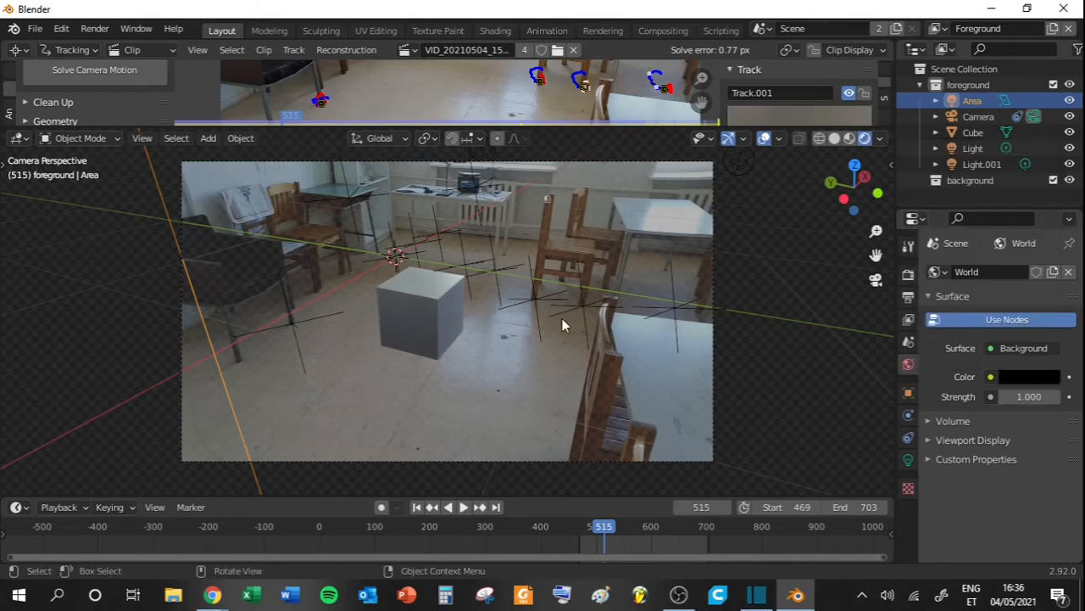
{"action": "middle_click_drag", "start_coordinate": [563, 318], "coordinate": [496, 343]}
{"action": "key", "text": "KP_0"}
{"action": "mouse_move", "coordinate": [606, 527]}
{"action": "left_mouse_down"}
{"action": "mouse_move", "coordinate": [619, 526]}
{"action": "mouse_move", "coordinate": [579, 530]}
{"action": "mouse_move", "coordinate": [671, 523]}
{"action": "mouse_move", "coordinate": [604, 526]}
{"action": "left_mouse_up"}
{"action": "key", "text": "space"}
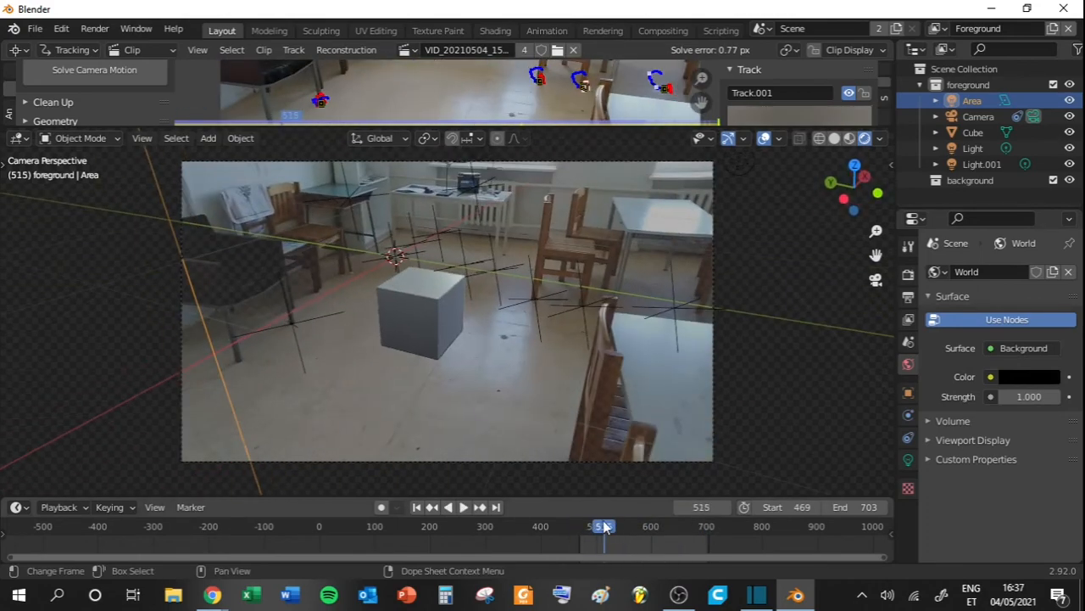
Import the STL model Deemon.stl from the Desktop folder into the foreground scene.
{"action": "left_click", "coordinate": [408, 324]}
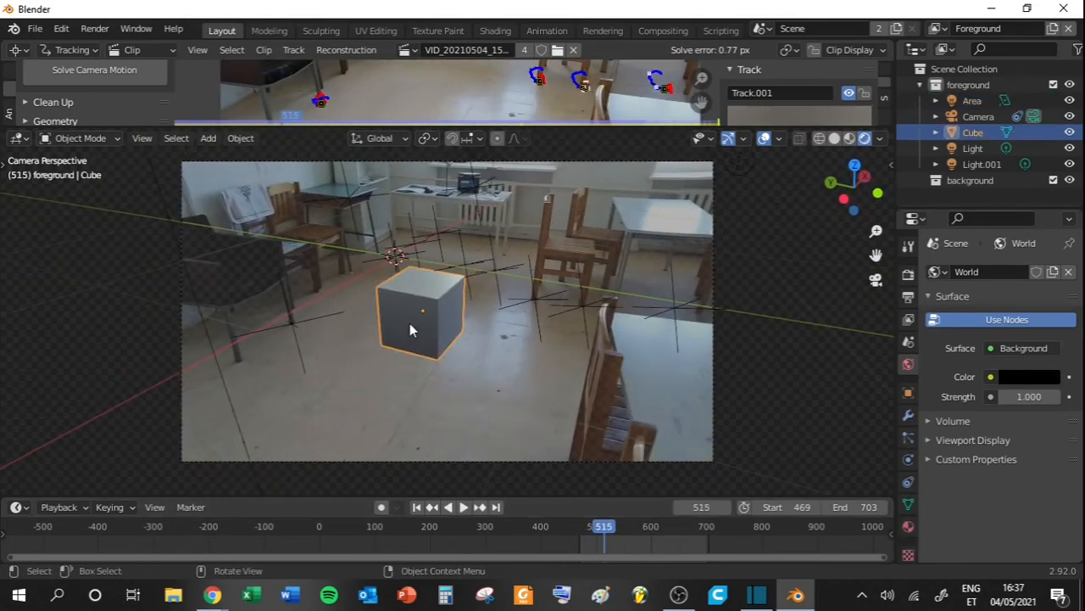
{"action": "left_click", "coordinate": [213, 140]}
{"action": "mouse_move", "coordinate": [236, 148]}
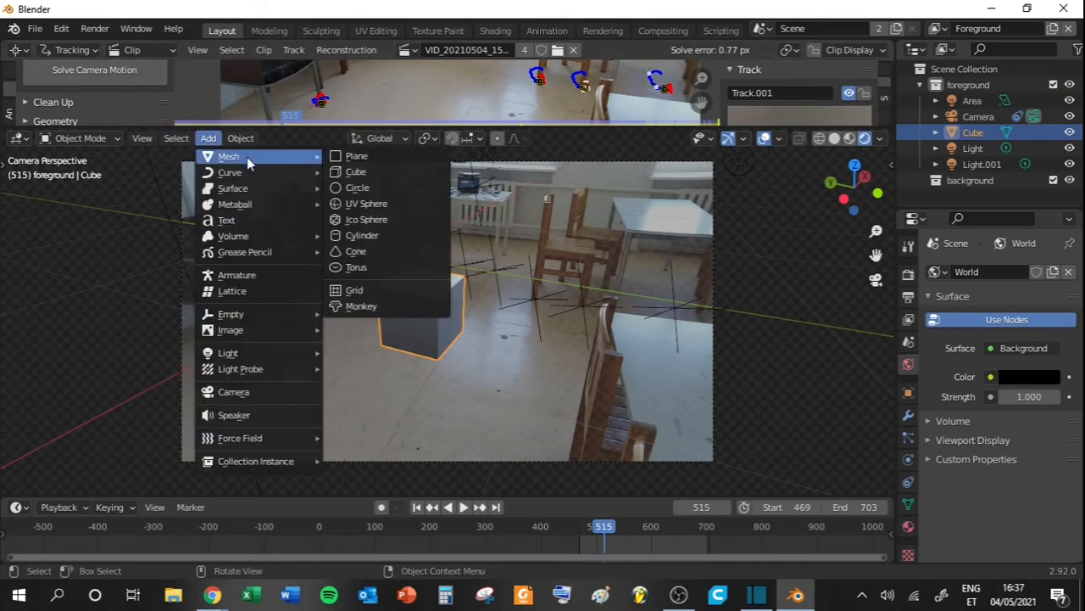
{"action": "left_click", "coordinate": [37, 30]}
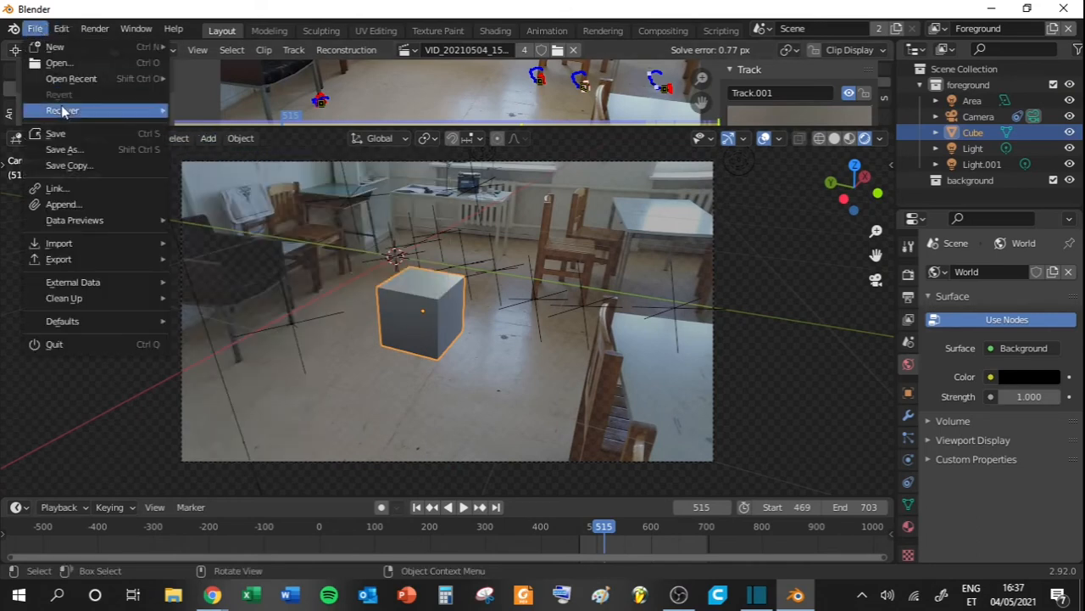
{"action": "mouse_move", "coordinate": [96, 241]}
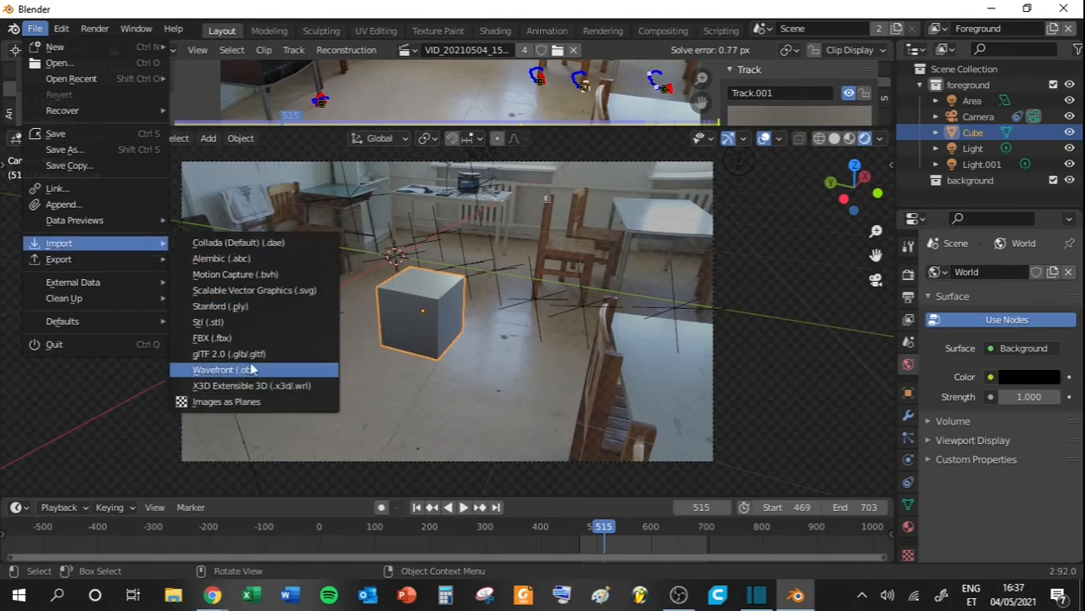
{"action": "left_click", "coordinate": [219, 322]}
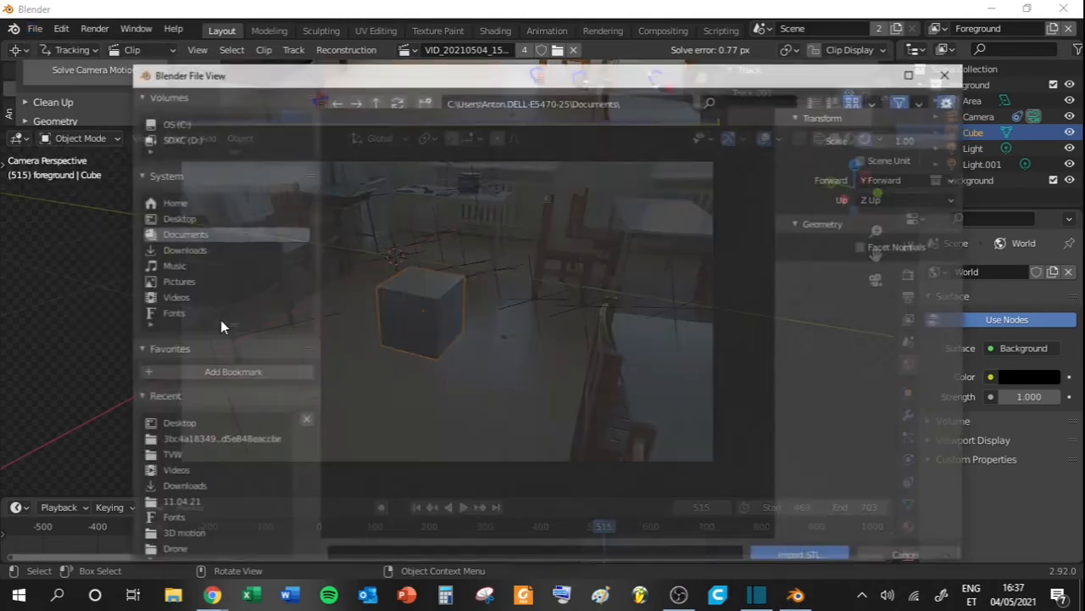
{"action": "scroll", "coordinate": [712, 242], "scroll_direction": "down", "scroll_amount": 5}
{"action": "scroll", "coordinate": [551, 356], "scroll_direction": "down", "scroll_amount": 1}
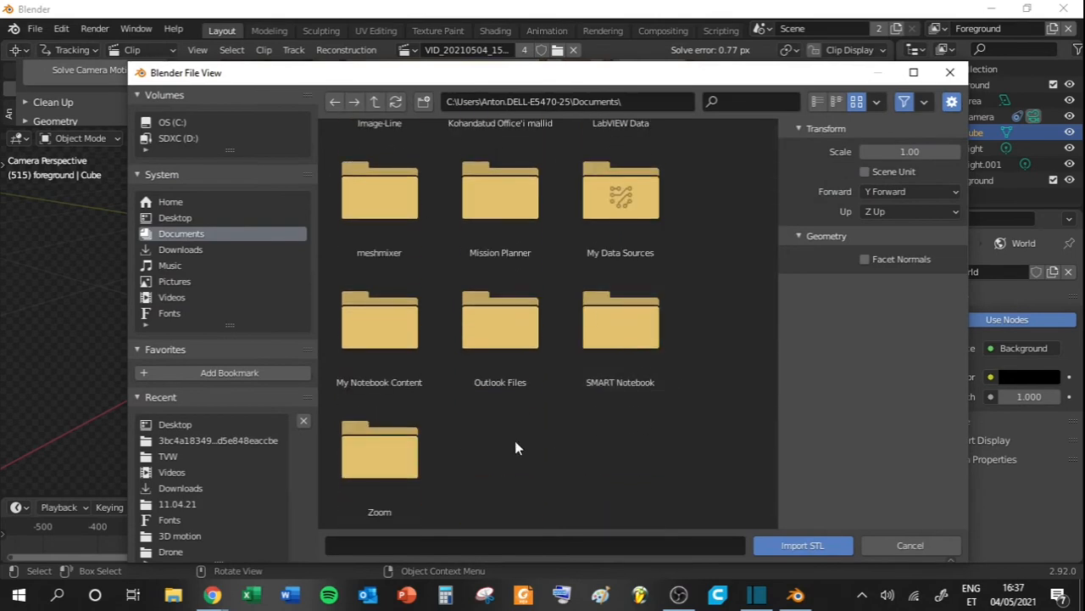
{"action": "left_click", "coordinate": [175, 217]}
{"action": "scroll", "coordinate": [544, 319], "scroll_direction": "down", "scroll_amount": 3}
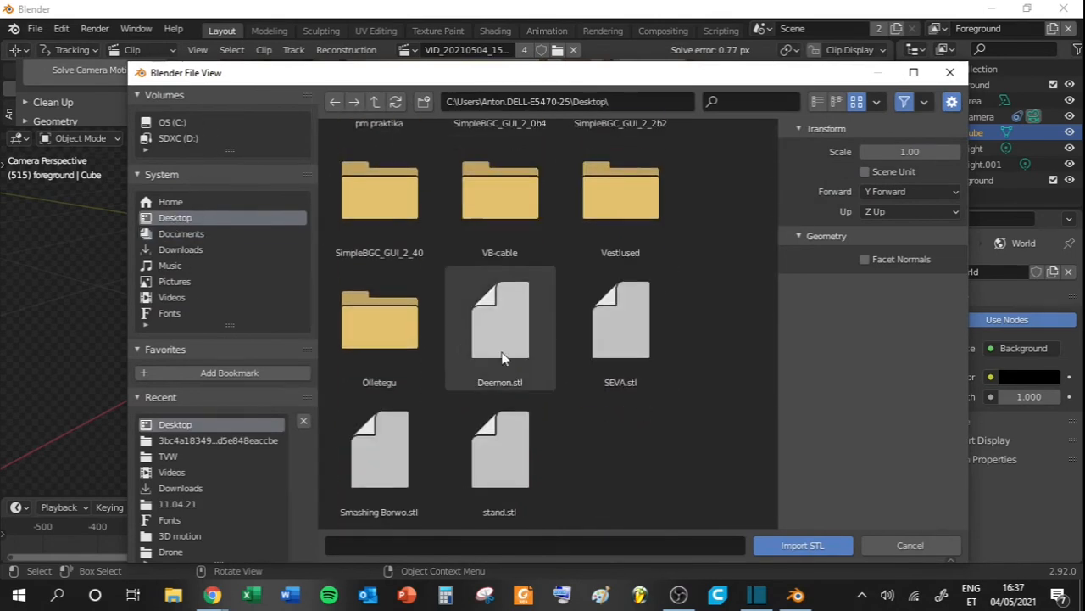
{"action": "double_click", "coordinate": [490, 321]}
Scale the imported demon head down uniformly in two passes until it is only somewhat larger than the cube.
{"action": "middle_click_drag", "start_coordinate": [540, 294], "coordinate": [473, 297]}
{"action": "scroll", "coordinate": [473, 296], "scroll_direction": "down", "scroll_amount": 6}
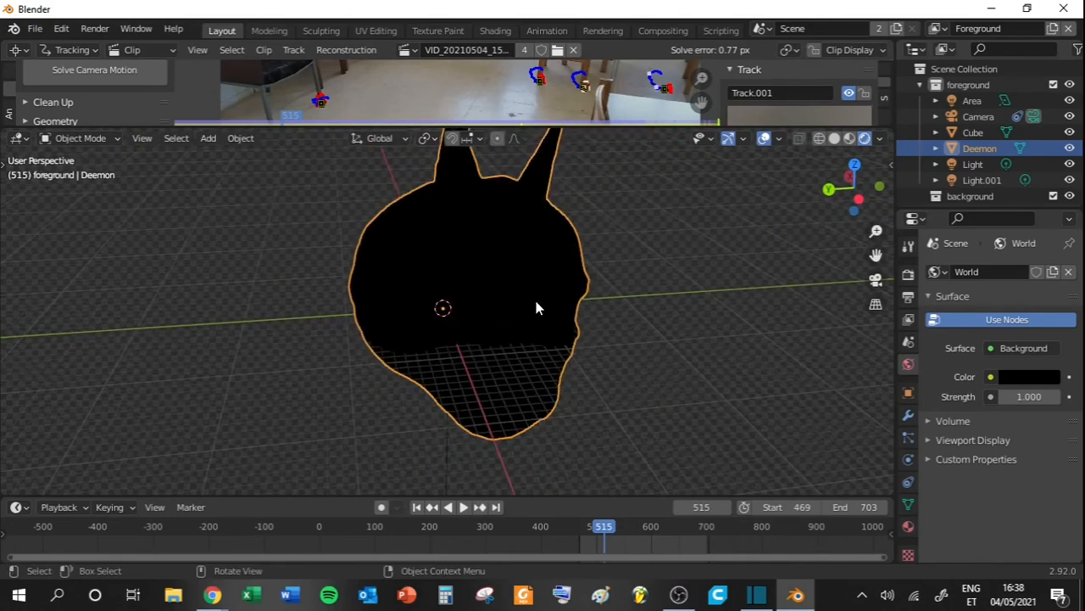
{"action": "key", "text": "s"}
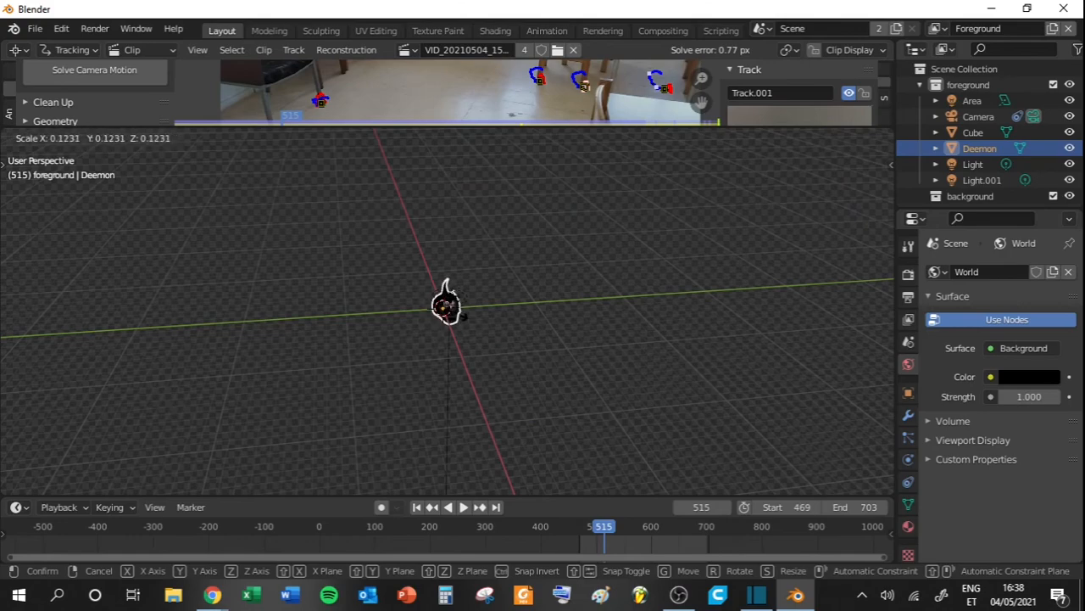
{"action": "left_click", "coordinate": [444, 307]}
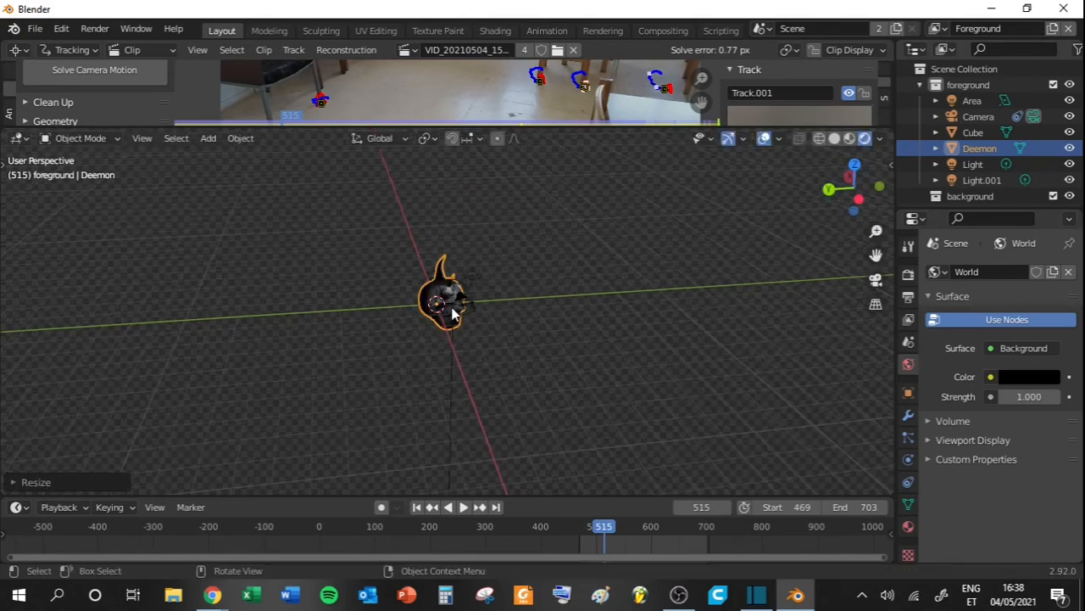
{"action": "key", "text": "ctrl+z"}
{"action": "key", "text": "s"}
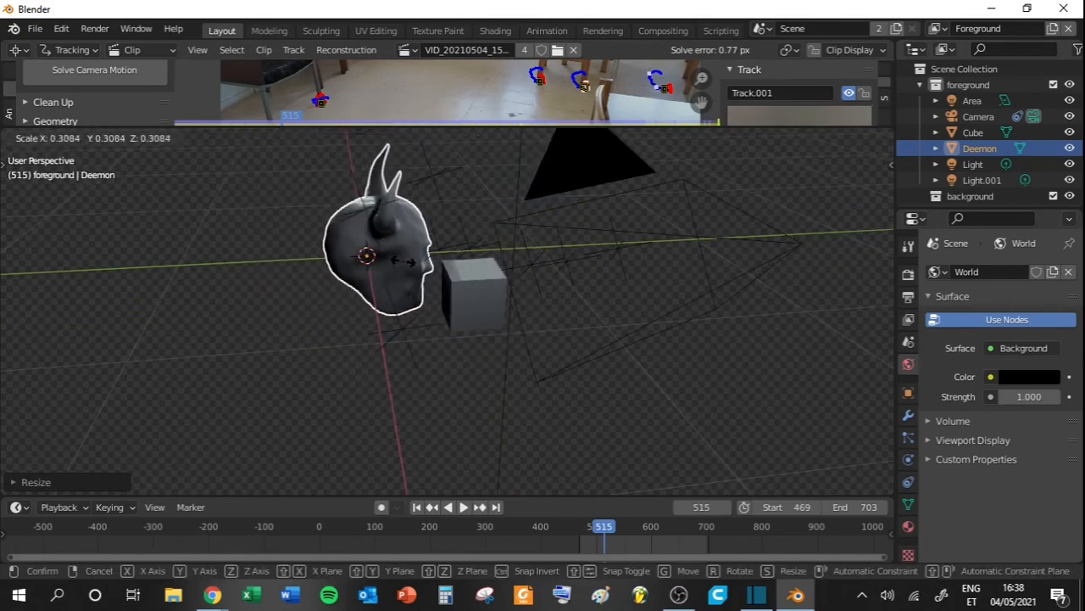
{"action": "left_click", "coordinate": [446, 268]}
Raise the demon head about 0.18 m along the Z axis so its chin sits near the origin's height.
{"action": "middle_click_drag", "start_coordinate": [446, 269], "coordinate": [475, 273]}
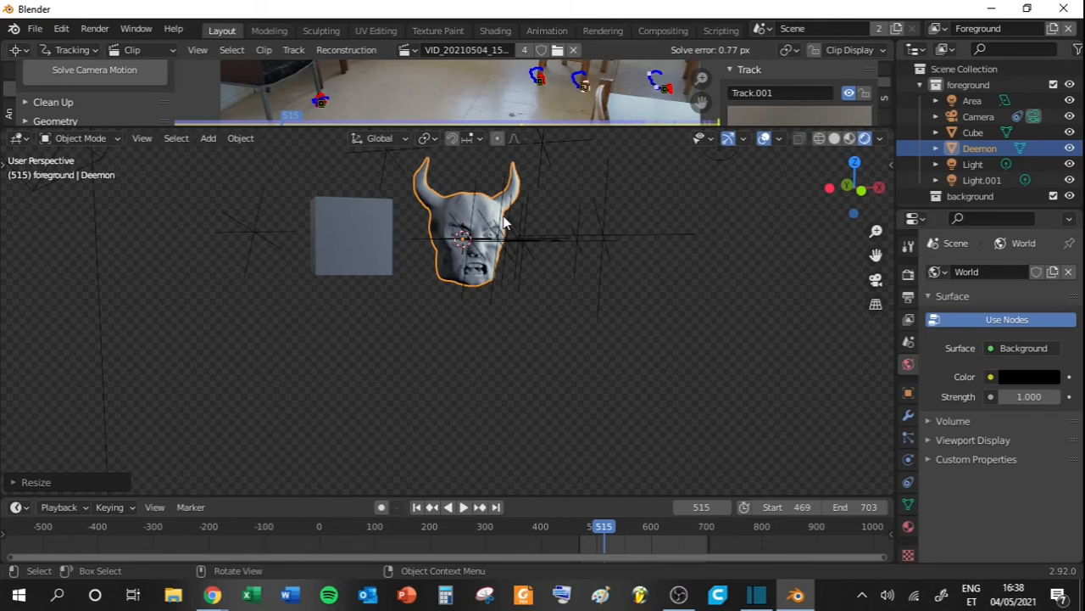
{"action": "key", "text": "g"}
{"action": "key", "text": "z"}
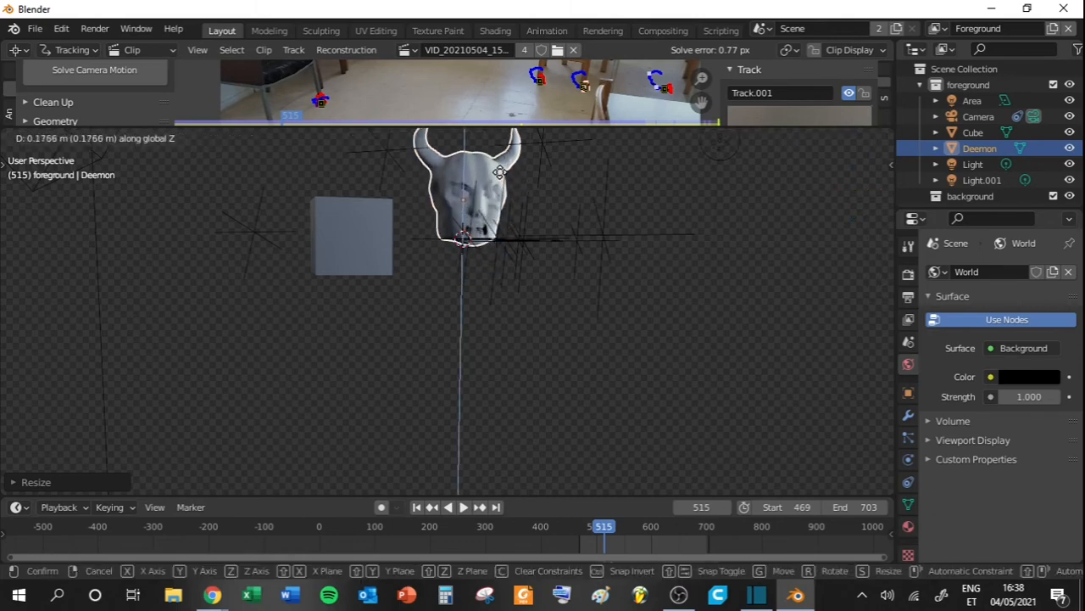
{"action": "left_click", "coordinate": [499, 167]}
Move the demon head forward along the Y axis, then shift it freely in the view to the cube's position.
{"action": "middle_click_drag", "start_coordinate": [485, 242], "coordinate": [450, 225]}
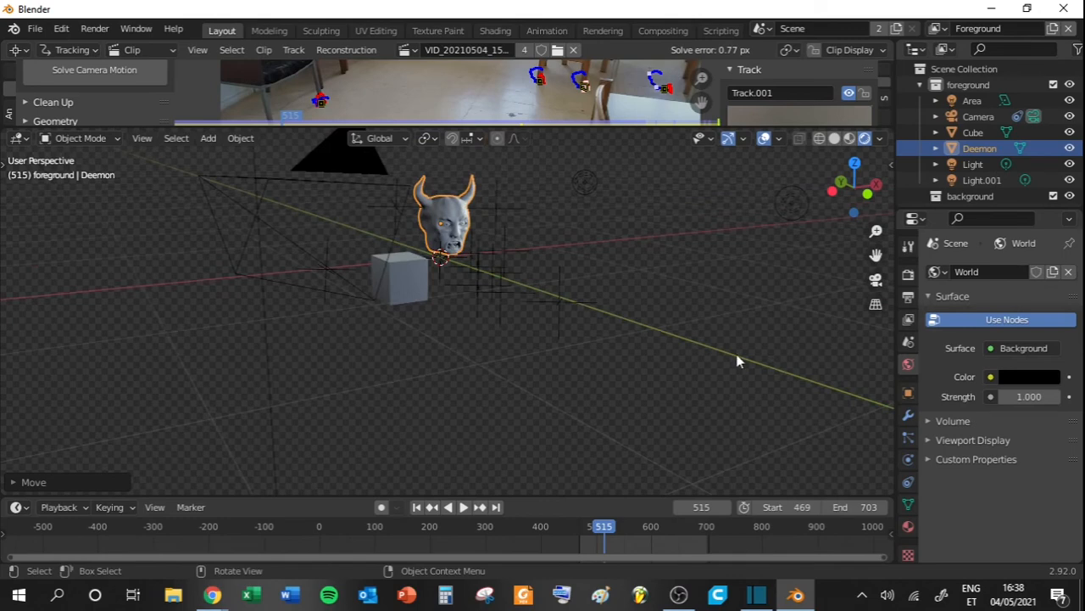
{"action": "left_click", "coordinate": [412, 275]}
{"action": "left_click", "coordinate": [458, 224]}
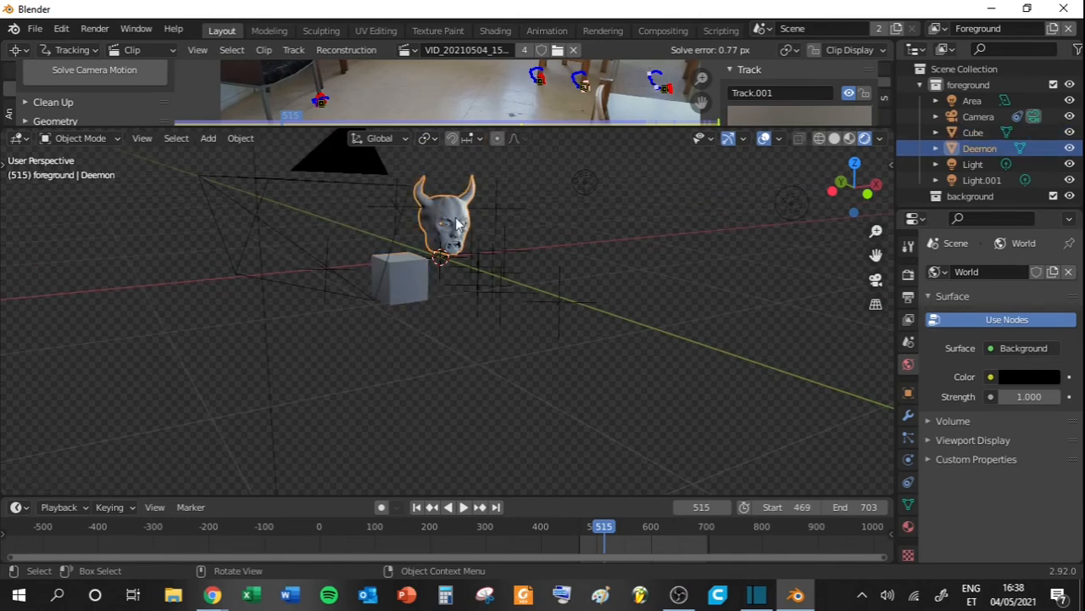
{"action": "key", "text": "g"}
{"action": "key", "text": "y"}
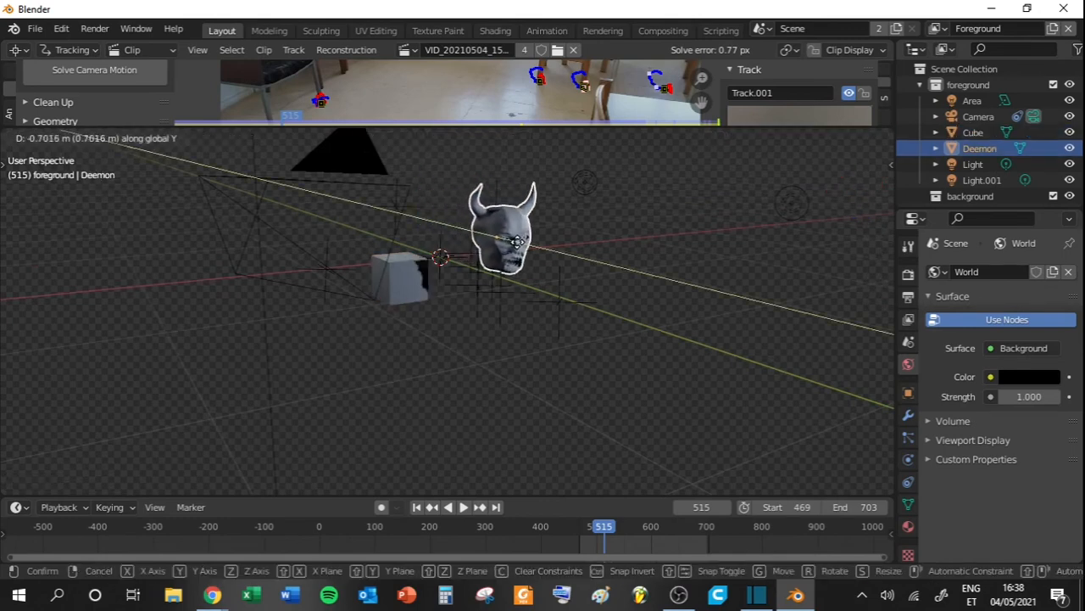
{"action": "left_click", "coordinate": [531, 246]}
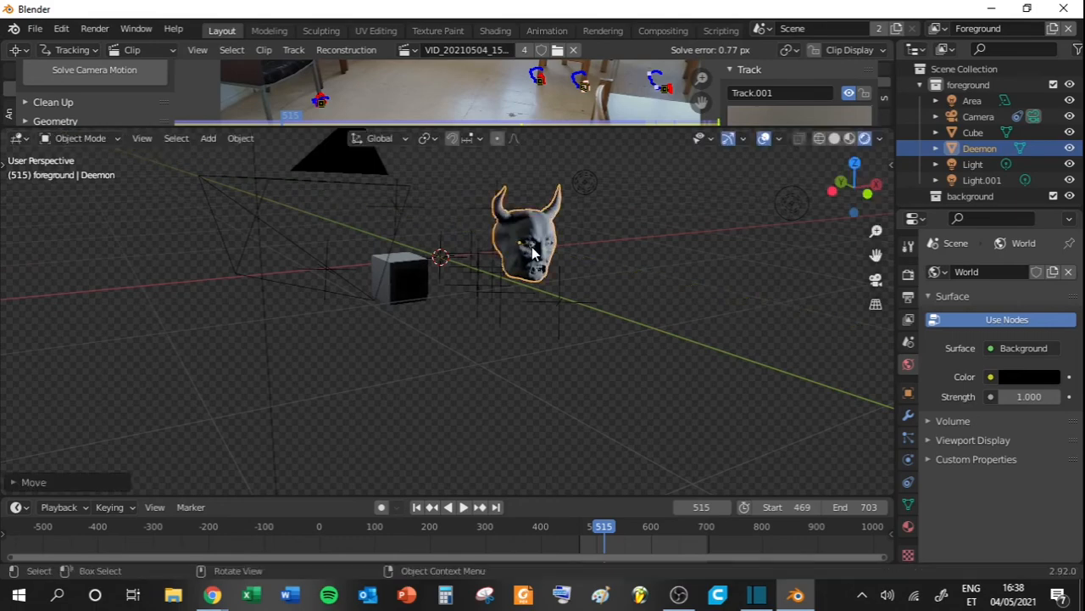
{"action": "key", "text": "g"}
{"action": "left_click", "coordinate": [426, 254]}
{"action": "middle_click_drag", "start_coordinate": [426, 254], "coordinate": [412, 294]}
{"action": "key", "text": "g"}
{"action": "left_click", "coordinate": [341, 268]}
Delete the cube and return to the camera view.
{"action": "left_click", "coordinate": [409, 286]}
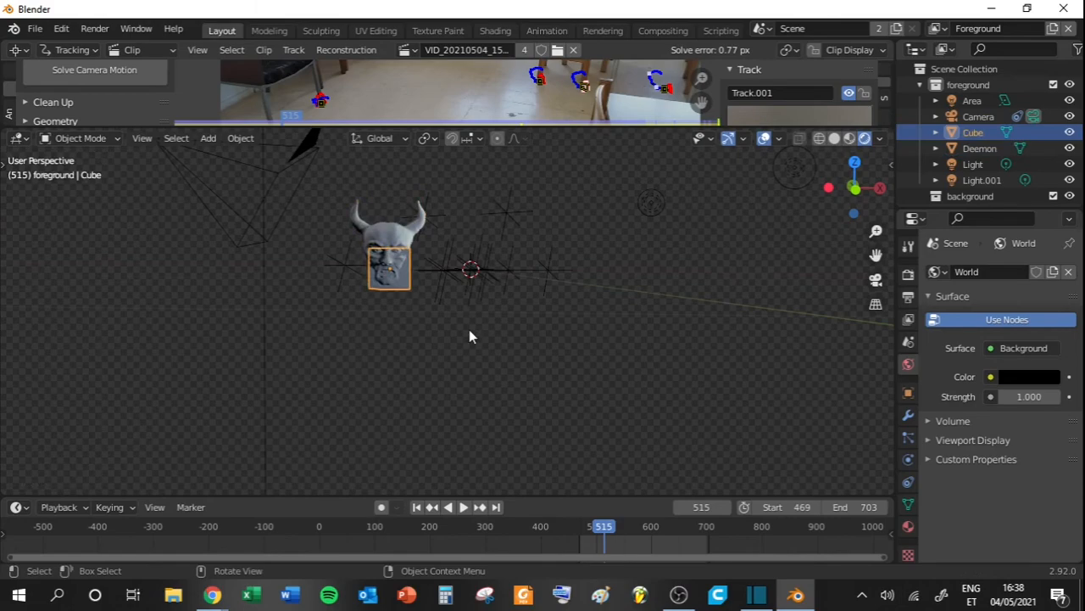
{"action": "key", "text": "Delete"}
{"action": "key", "text": "KP_0"}
Play the footage briefly from around frames 508–514 to check how the demon head sits in the scene.
{"action": "mouse_move", "coordinate": [606, 526]}
{"action": "left_mouse_down"}
{"action": "mouse_move", "coordinate": [623, 525]}
{"action": "mouse_move", "coordinate": [467, 525]}
{"action": "mouse_move", "coordinate": [596, 532]}
{"action": "left_mouse_up"}
{"action": "left_click", "coordinate": [419, 347]}
{"action": "key", "text": "space"}
{"action": "key", "text": "Escape"}
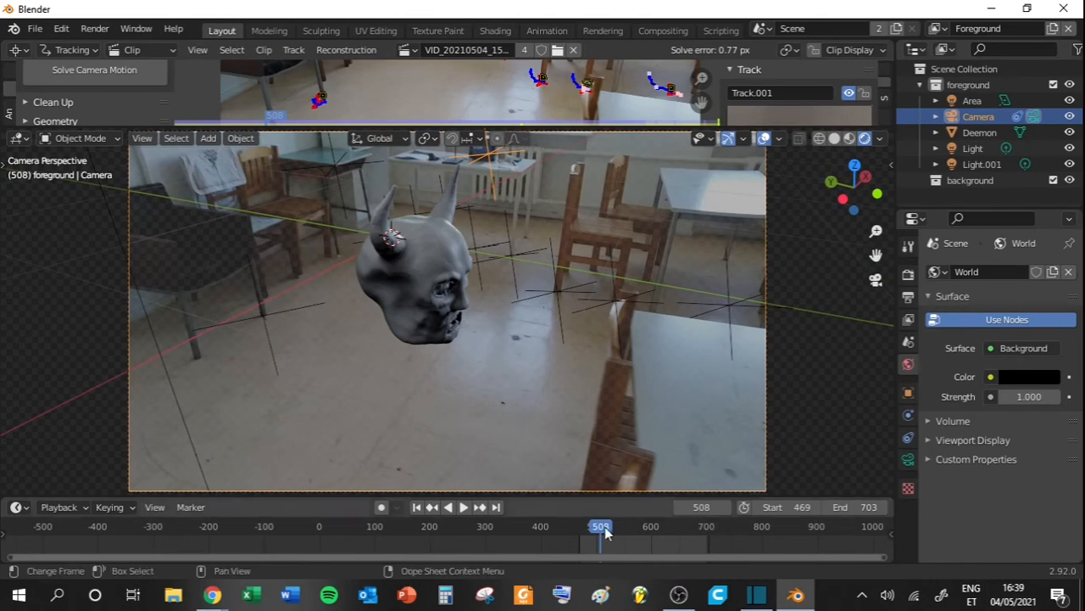
{"action": "left_click", "coordinate": [604, 527]}
{"action": "key", "text": "space"}
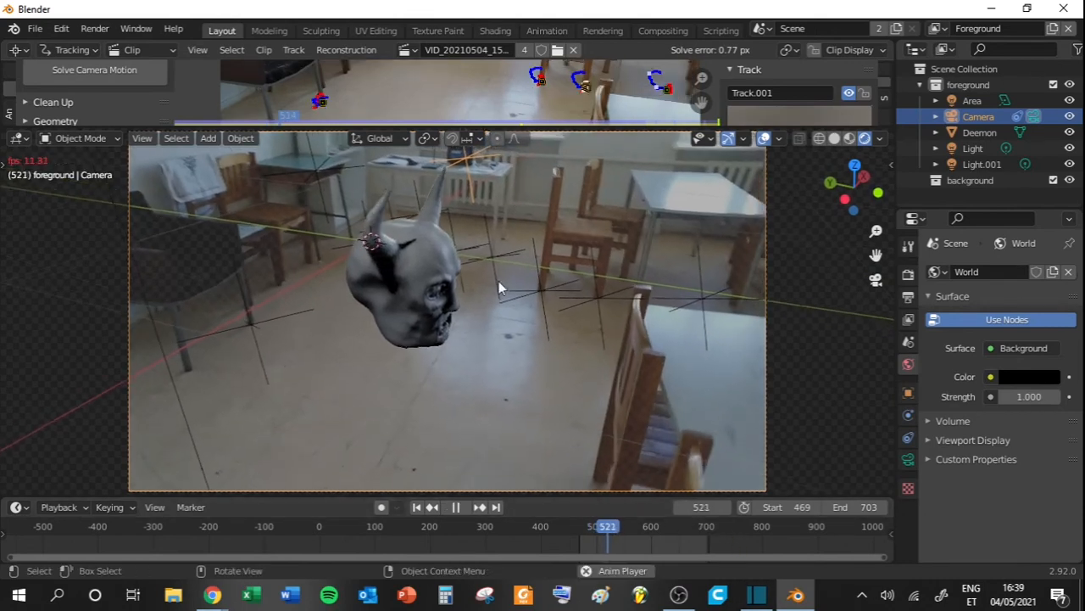
{"action": "key", "text": "space"}
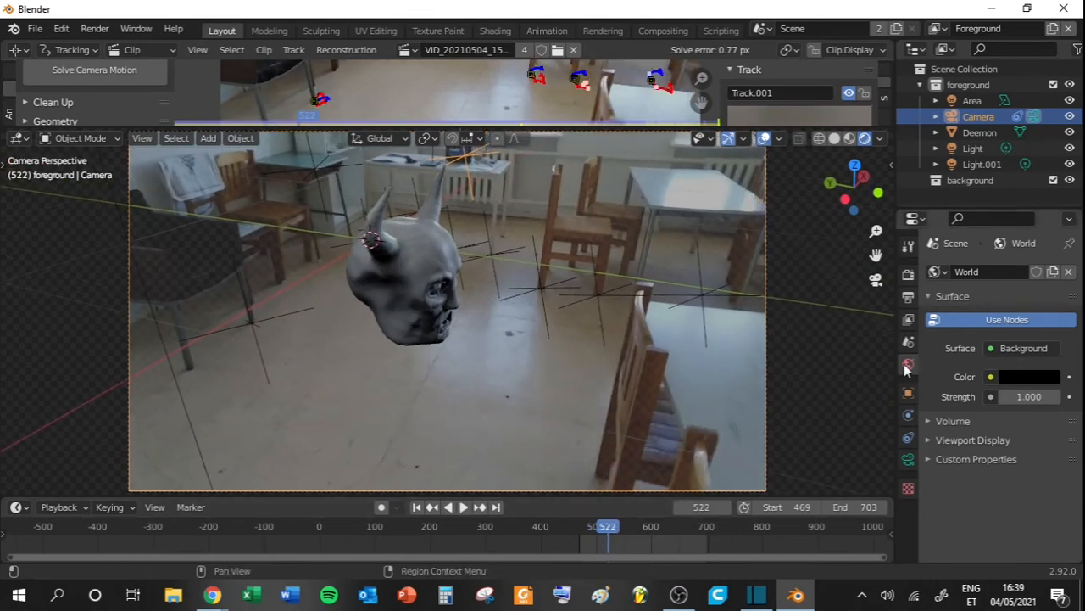
Brighten the world background colour slightly to a very dark grey and play the footage to frame 534.
{"action": "left_click", "coordinate": [1017, 376]}
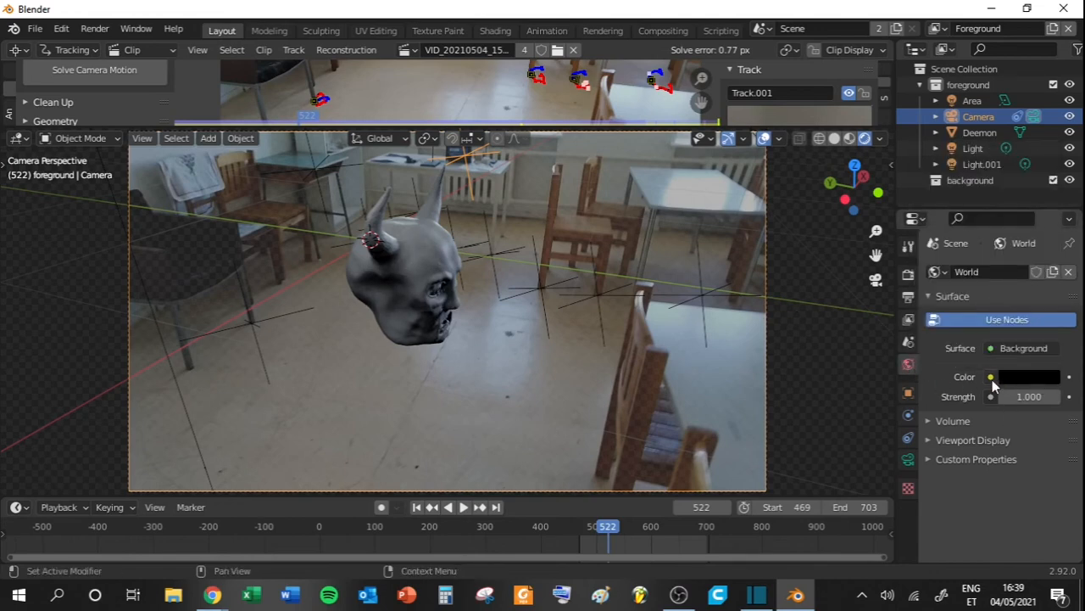
{"action": "left_click", "coordinate": [1050, 384]}
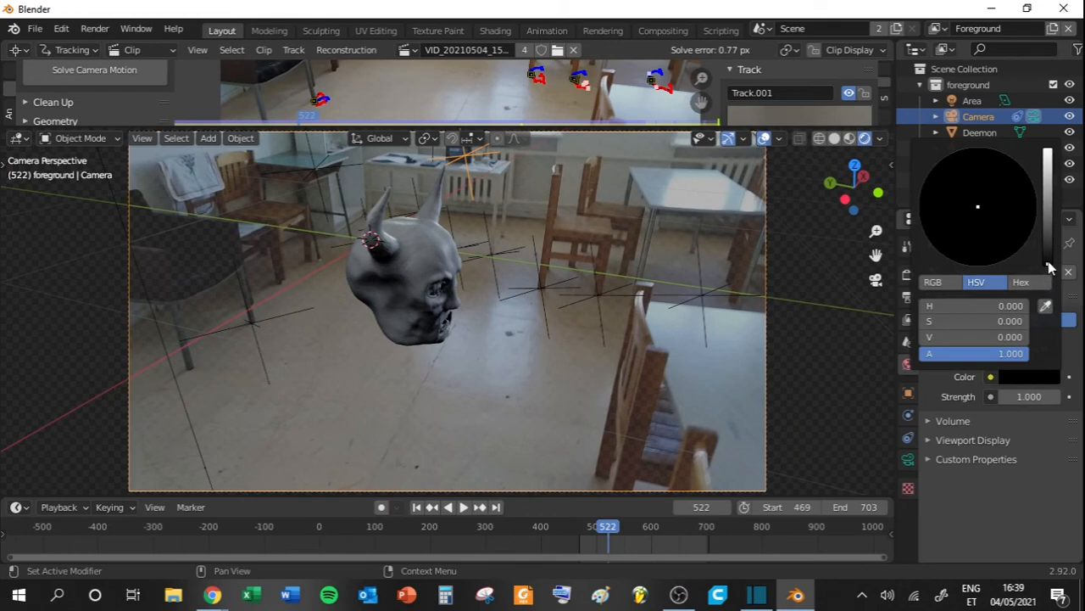
{"action": "left_click_drag", "start_coordinate": [1050, 264], "coordinate": [1050, 261]}
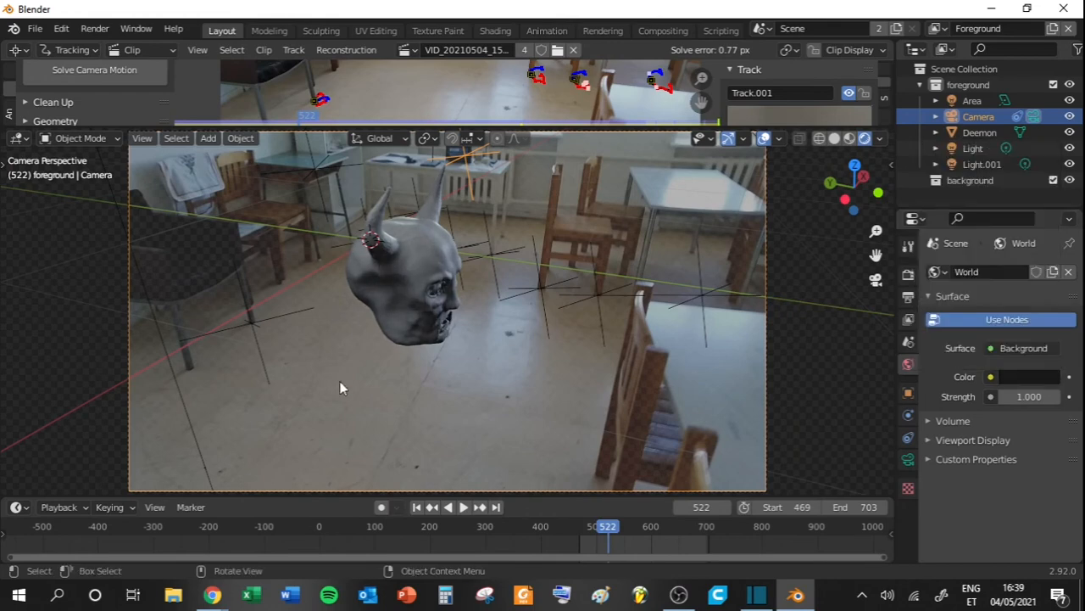
{"action": "key", "text": "space"}
{"action": "key", "text": "space"}
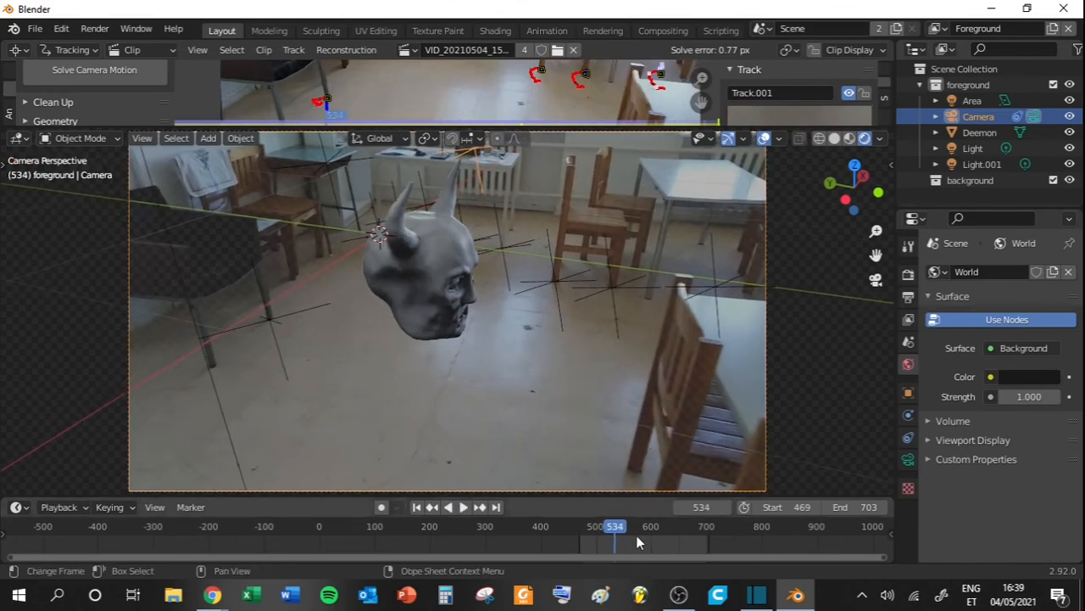
Render frame 534, inspect the composited demon head over the footage, and close the render window.
{"action": "key", "text": "F12"}
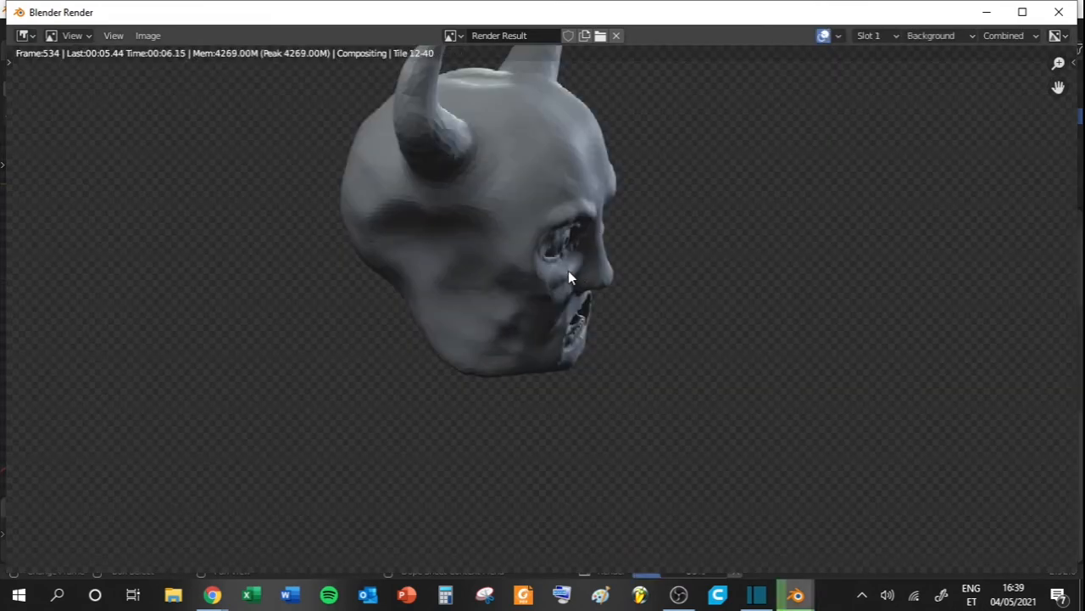
{"action": "scroll", "coordinate": [551, 295], "scroll_direction": "down", "scroll_amount": 5}
{"action": "scroll", "coordinate": [536, 281], "scroll_direction": "up", "scroll_amount": 2}
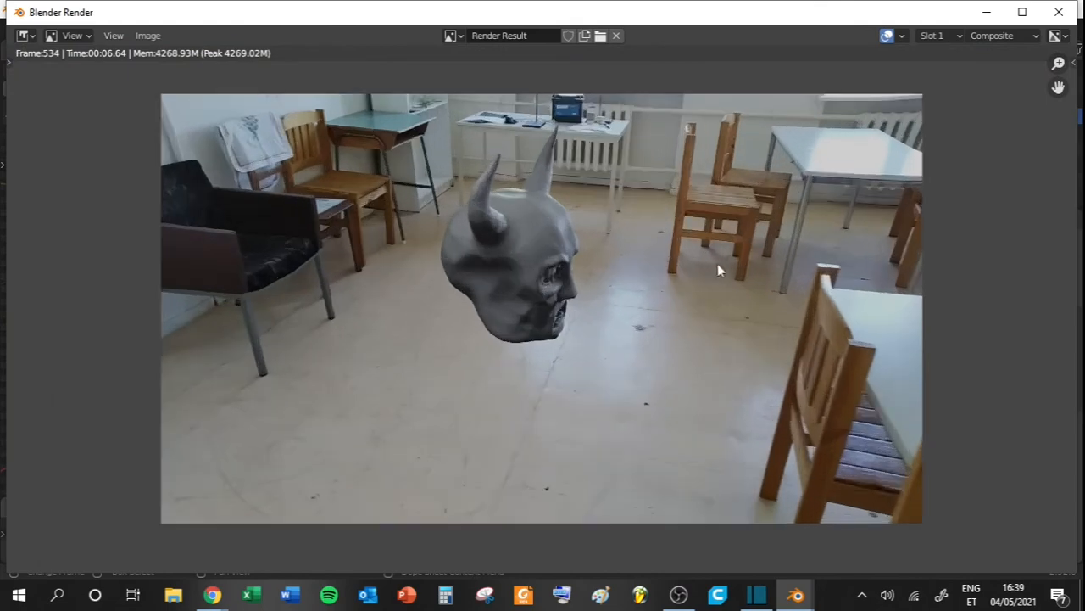
{"action": "left_click", "coordinate": [1059, 12]}
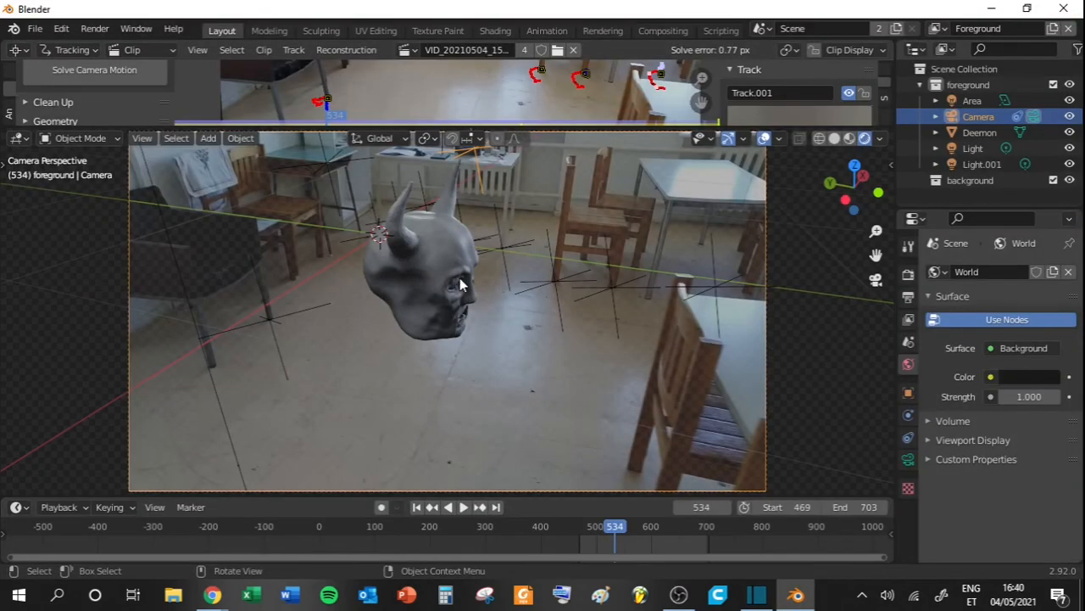
Select the demon head and apply Shade Smooth to it.
{"action": "scroll", "coordinate": [460, 284], "scroll_direction": "up", "scroll_amount": 10}
{"action": "middle_click_drag", "start_coordinate": [566, 254], "coordinate": [492, 273]}
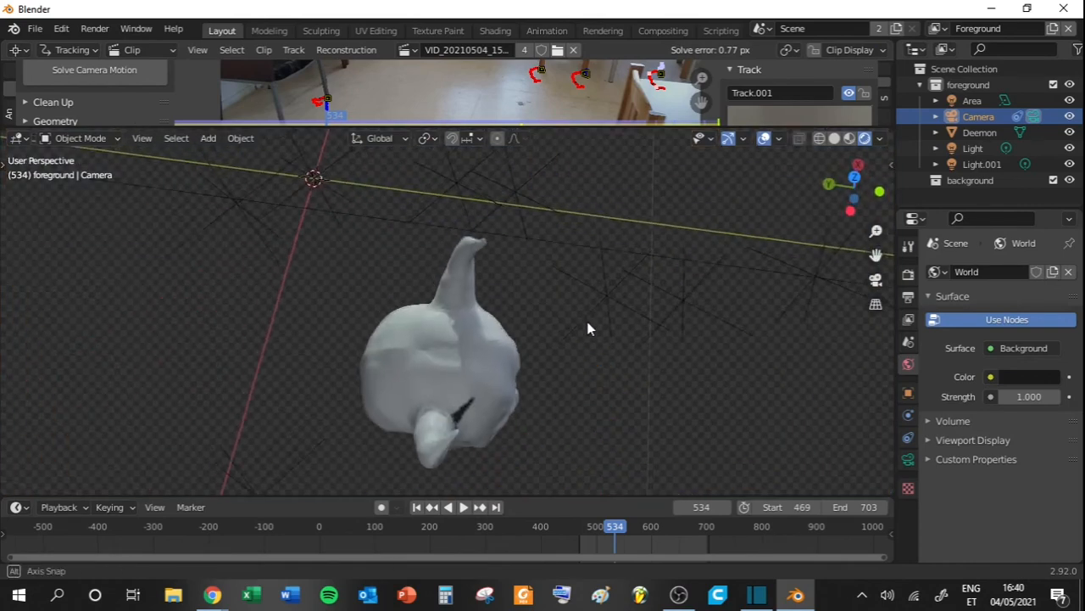
{"action": "scroll", "coordinate": [568, 310], "scroll_direction": "up", "scroll_amount": 2}
{"action": "scroll", "coordinate": [476, 273], "scroll_direction": "up", "scroll_amount": 7}
{"action": "left_click", "coordinate": [495, 274]}
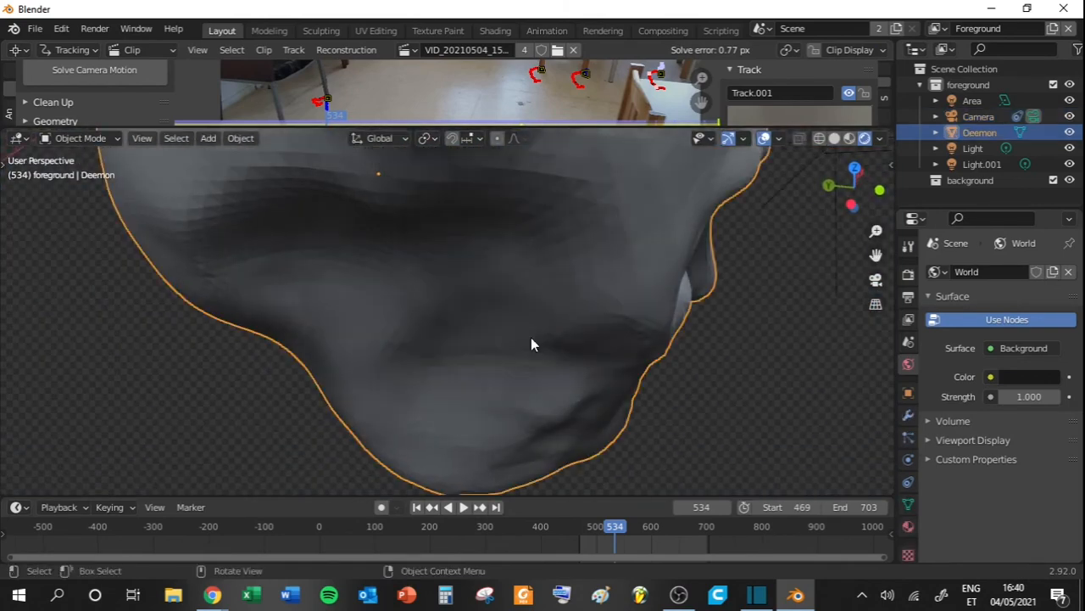
{"action": "scroll", "coordinate": [531, 340], "scroll_direction": "down", "scroll_amount": 5}
{"action": "middle_click_drag", "start_coordinate": [531, 339], "coordinate": [515, 306]}
{"action": "right_click", "coordinate": [485, 275]}
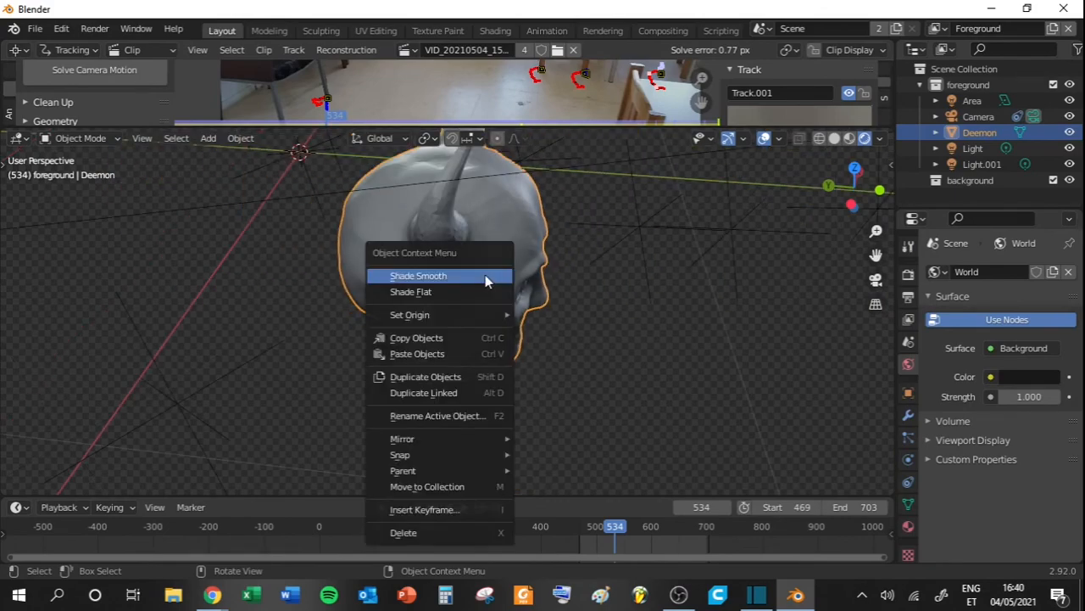
{"action": "left_click", "coordinate": [430, 275]}
Inspect the smoothed demon head, render frame 534 to check it over the footage, and close the render window.
{"action": "scroll", "coordinate": [527, 319], "scroll_direction": "up", "scroll_amount": 8}
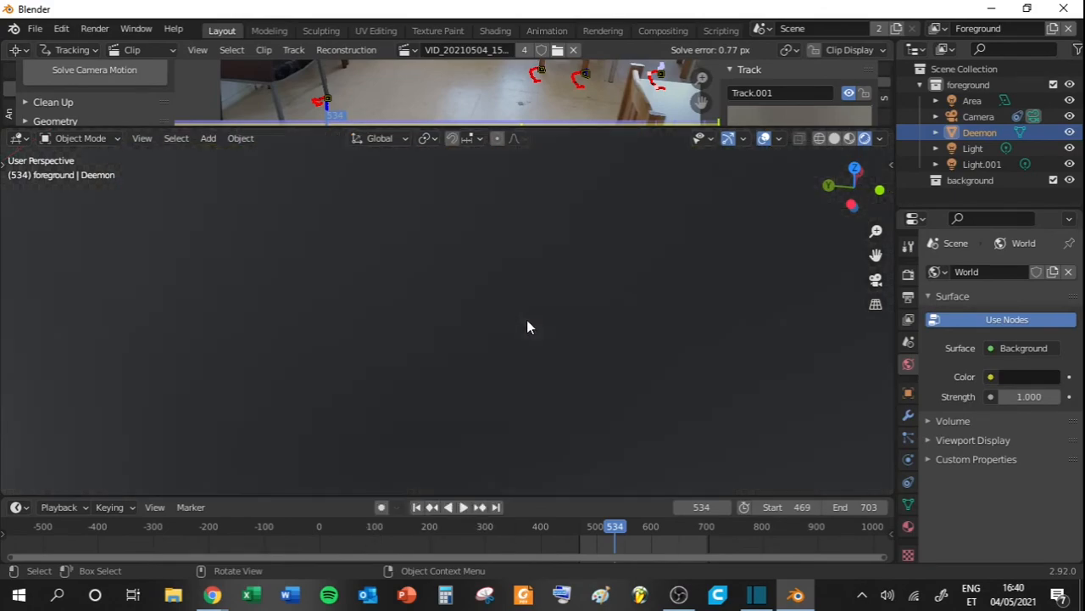
{"action": "scroll", "coordinate": [518, 313], "scroll_direction": "down", "scroll_amount": 10}
{"action": "middle_click_drag", "start_coordinate": [496, 276], "coordinate": [552, 301]}
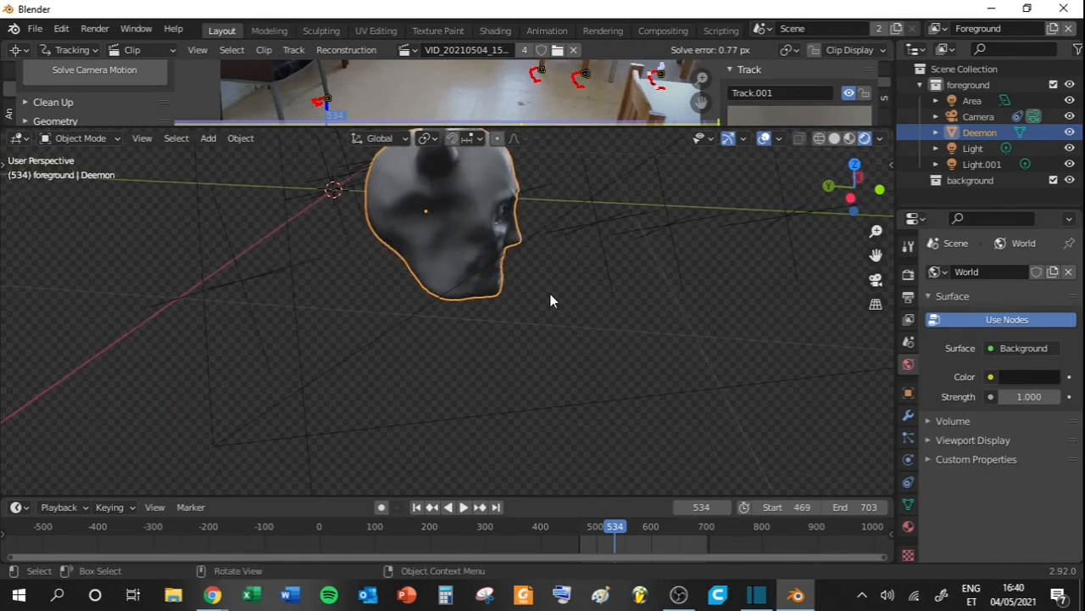
{"action": "key", "text": "F12"}
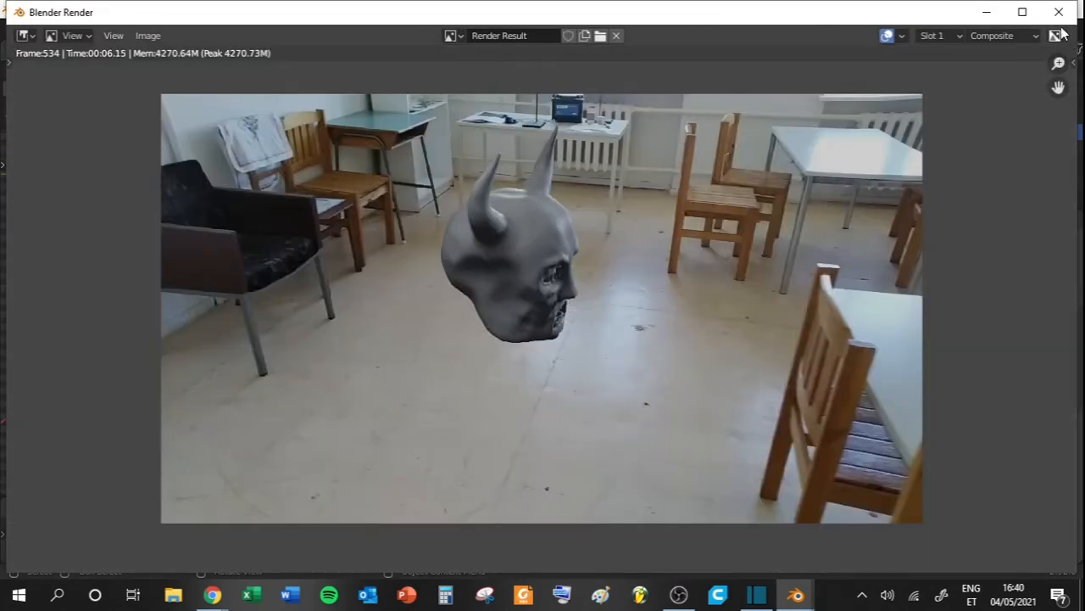
{"action": "left_click", "coordinate": [1059, 12]}
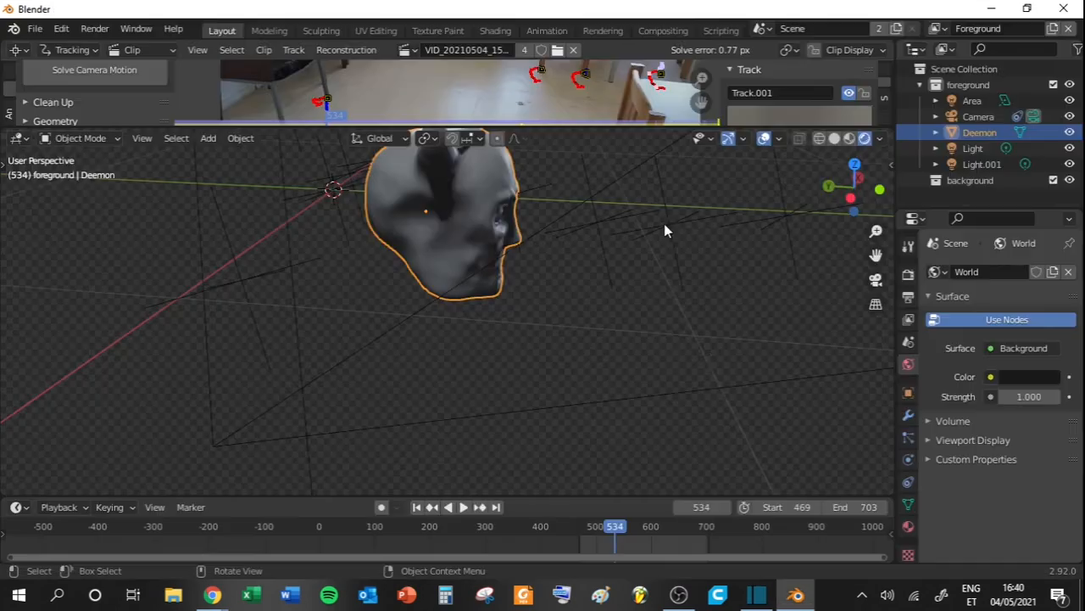
Set the render output folder to the Desktop in the output properties.
{"action": "left_click", "coordinate": [909, 299]}
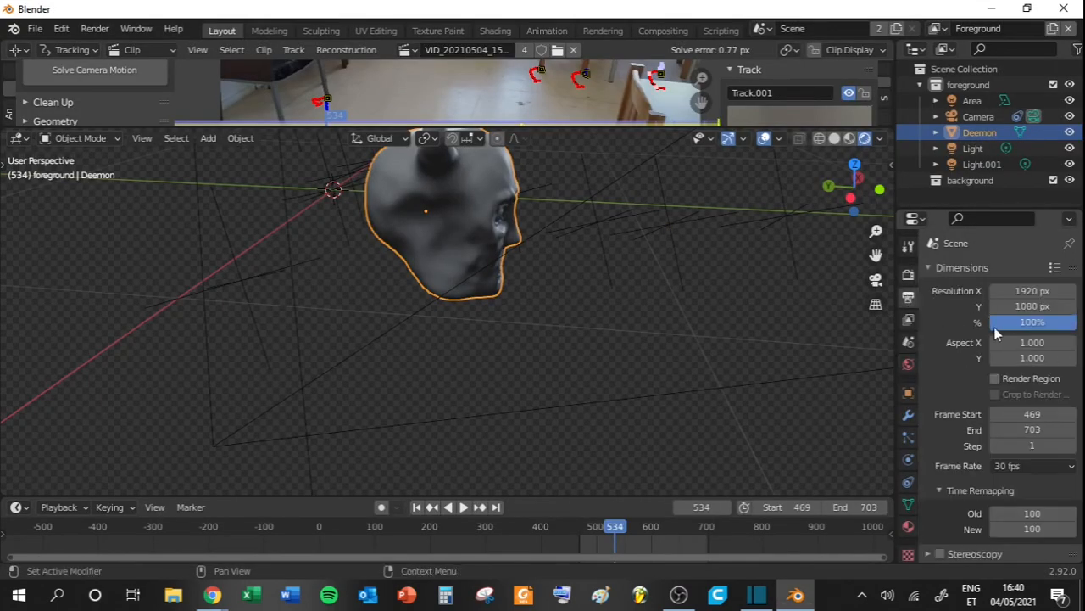
{"action": "scroll", "coordinate": [975, 348], "scroll_direction": "down", "scroll_amount": 7}
{"action": "left_click", "coordinate": [1069, 363]}
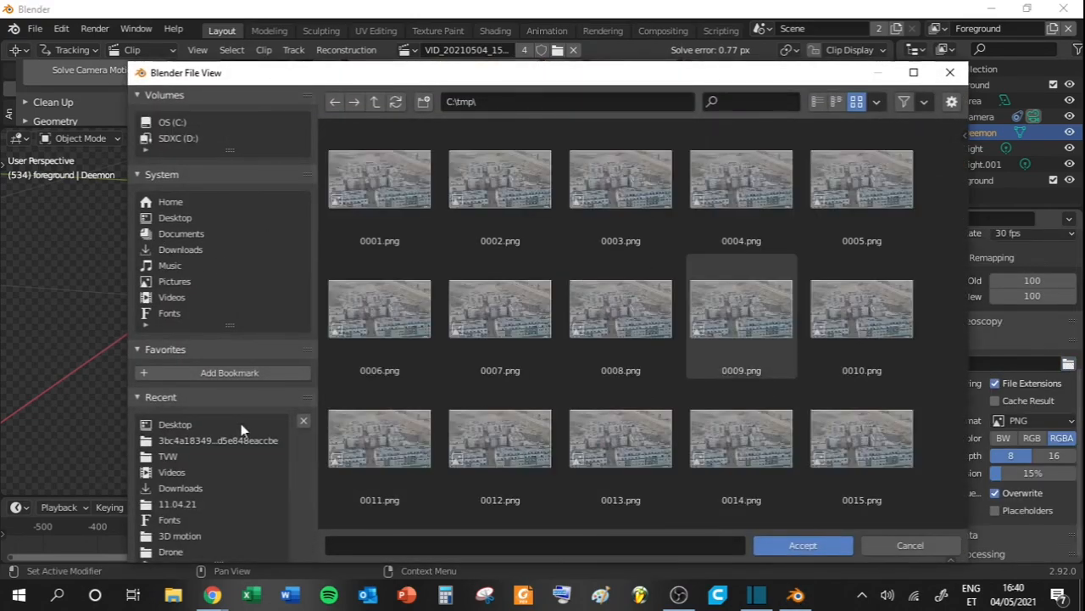
{"action": "left_click", "coordinate": [178, 219]}
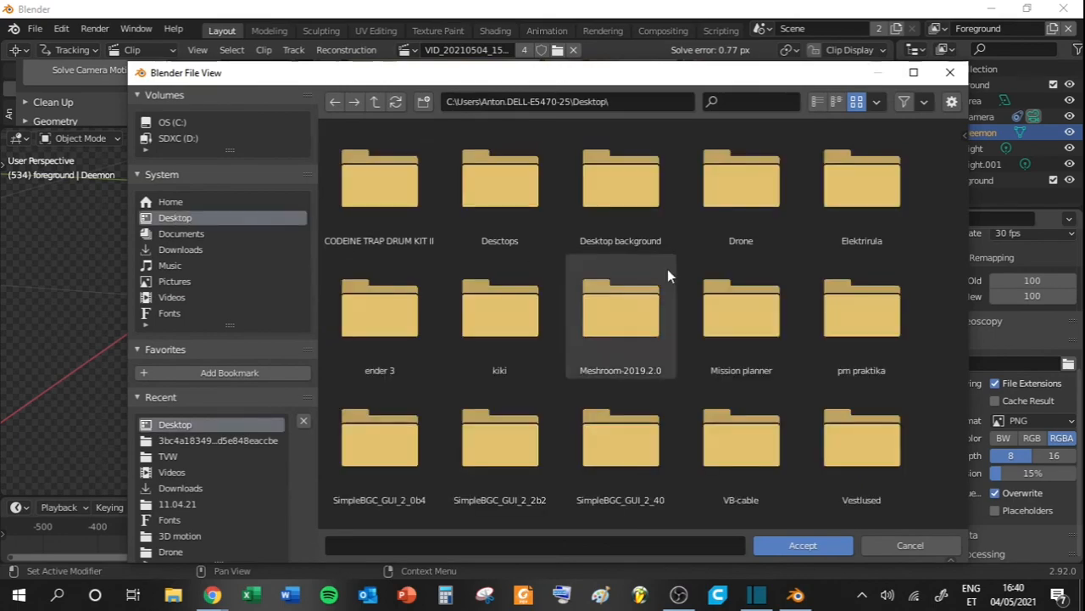
{"action": "left_click", "coordinate": [810, 547]}
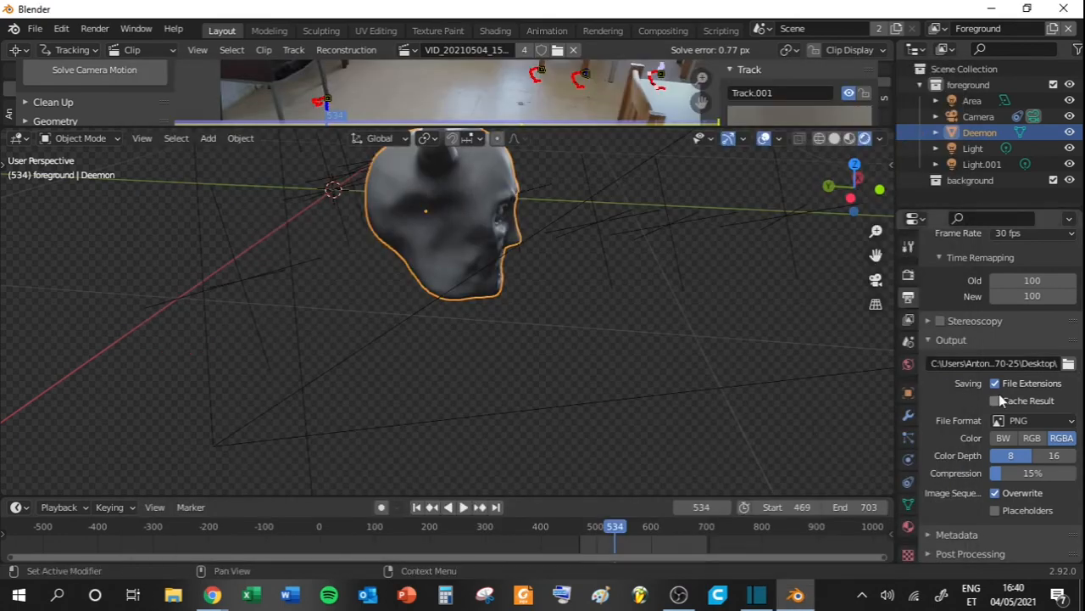
Set the output file format to AVI JPEG and its quality to 70%.
{"action": "left_click", "coordinate": [1057, 422]}
{"action": "left_click", "coordinate": [1037, 424]}
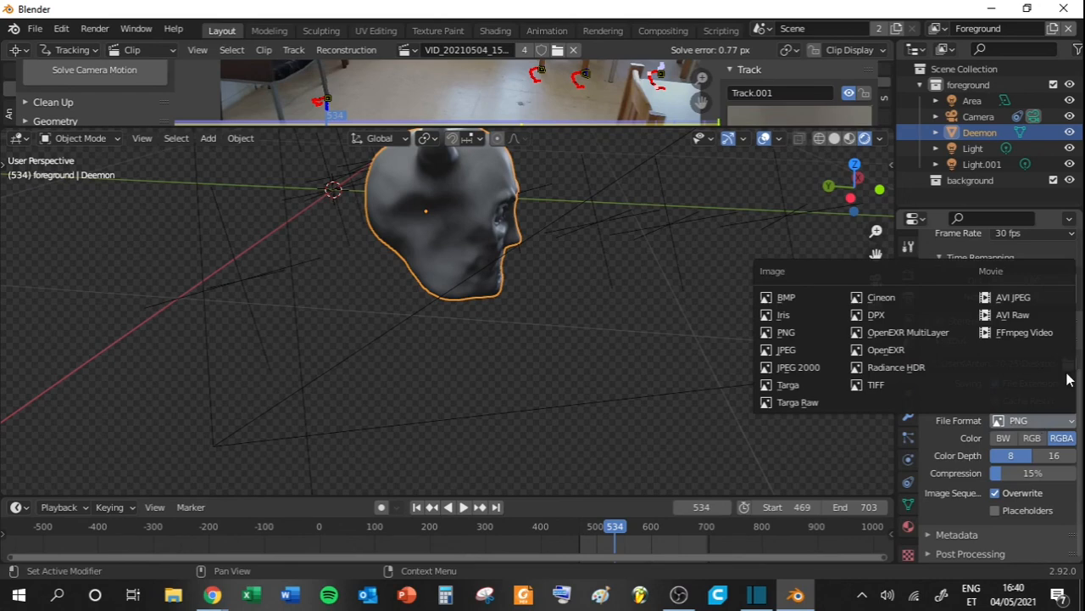
{"action": "left_click", "coordinate": [1019, 302]}
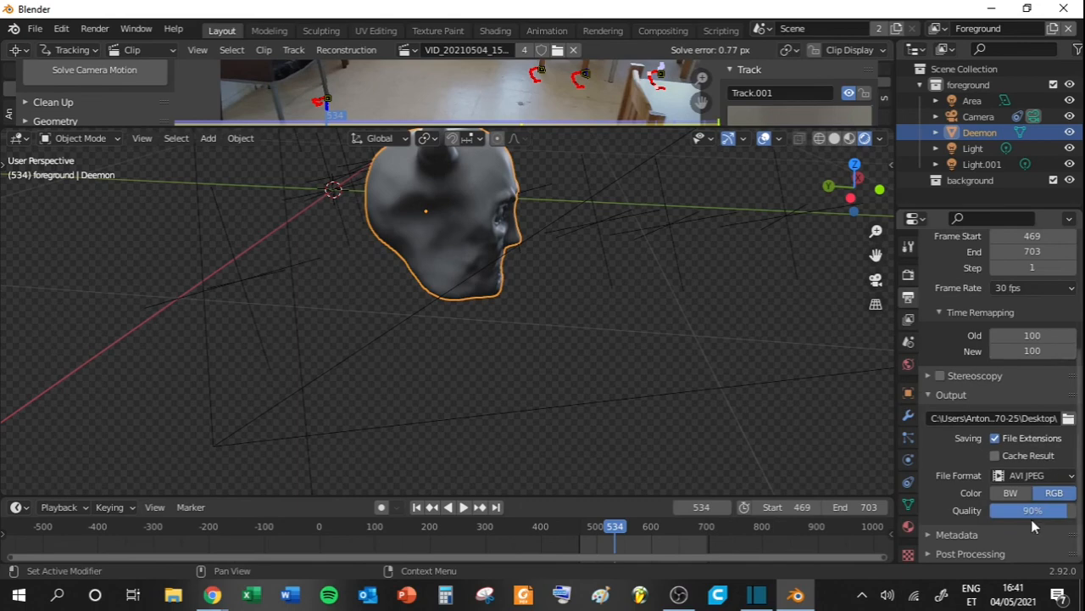
{"action": "scroll", "coordinate": [1035, 509], "scroll_direction": "up", "scroll_amount": 2}
{"action": "scroll", "coordinate": [1036, 487], "scroll_direction": "down", "scroll_amount": 2}
{"action": "left_click_drag", "start_coordinate": [1062, 519], "coordinate": [1043, 519]}
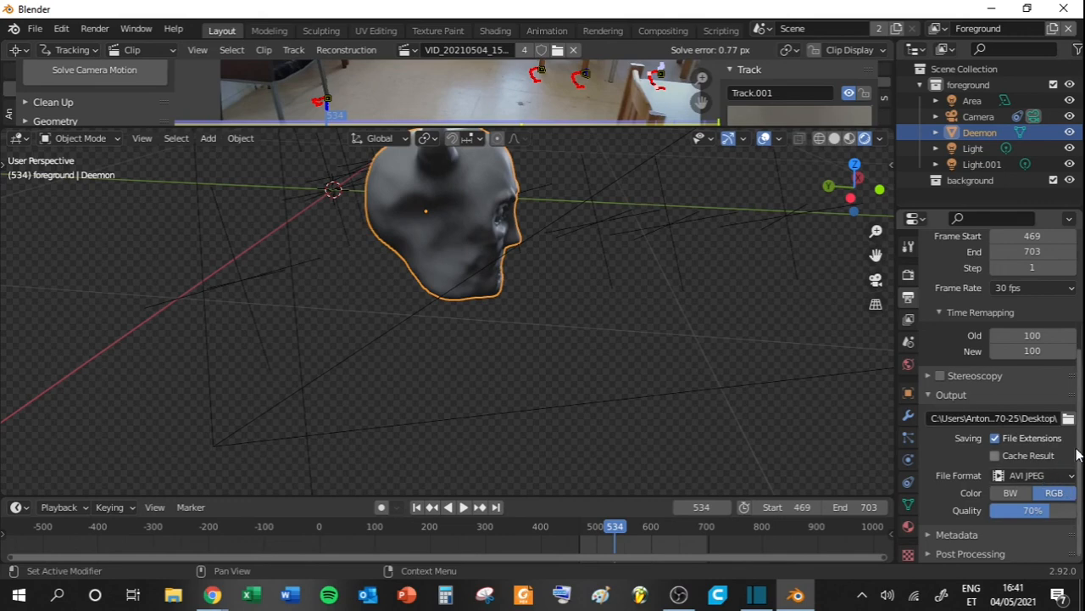
Review the resolution, frame range and output settings, and render the animation for frames 469–703.
{"action": "scroll", "coordinate": [1082, 463], "scroll_direction": "up", "scroll_amount": 5}
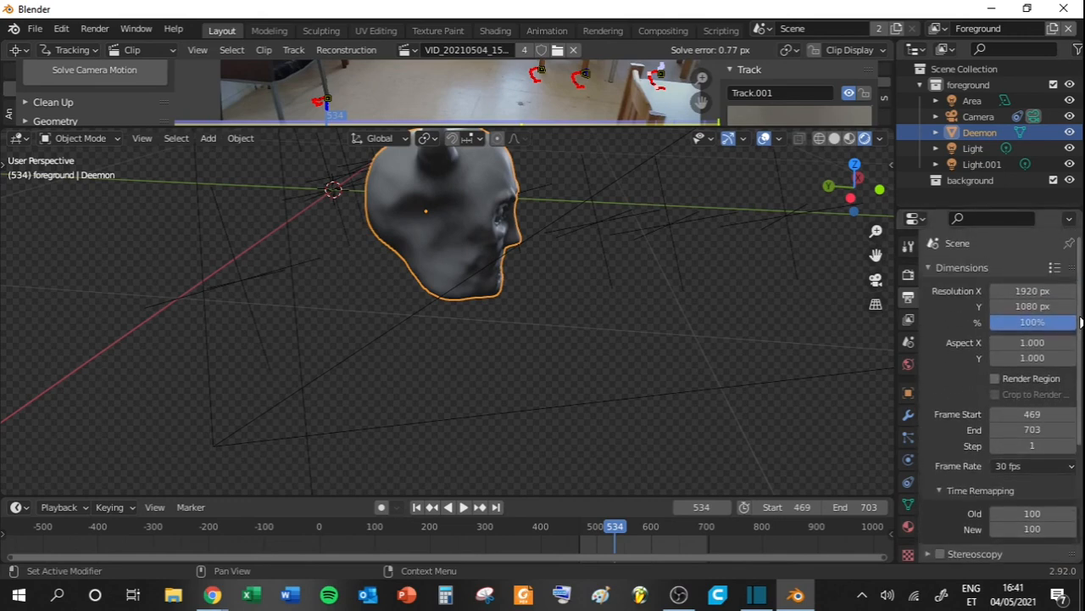
{"action": "scroll", "coordinate": [992, 416], "scroll_direction": "down", "scroll_amount": 2}
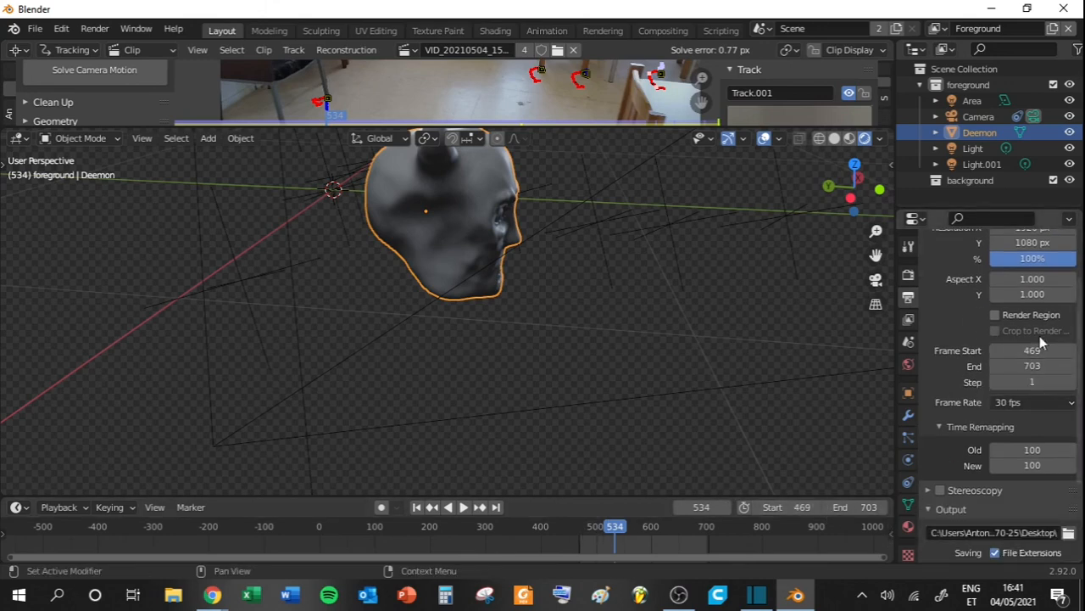
{"action": "scroll", "coordinate": [1007, 410], "scroll_direction": "down", "scroll_amount": 1}
{"action": "scroll", "coordinate": [1008, 410], "scroll_direction": "down", "scroll_amount": 1}
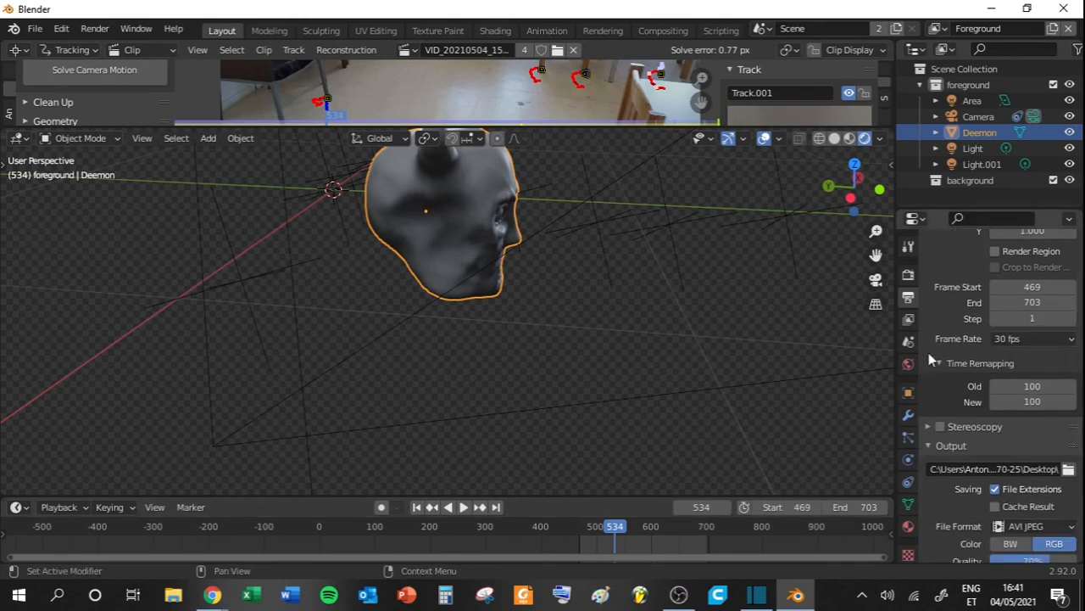
{"action": "scroll", "coordinate": [1022, 330], "scroll_direction": "down", "scroll_amount": 2}
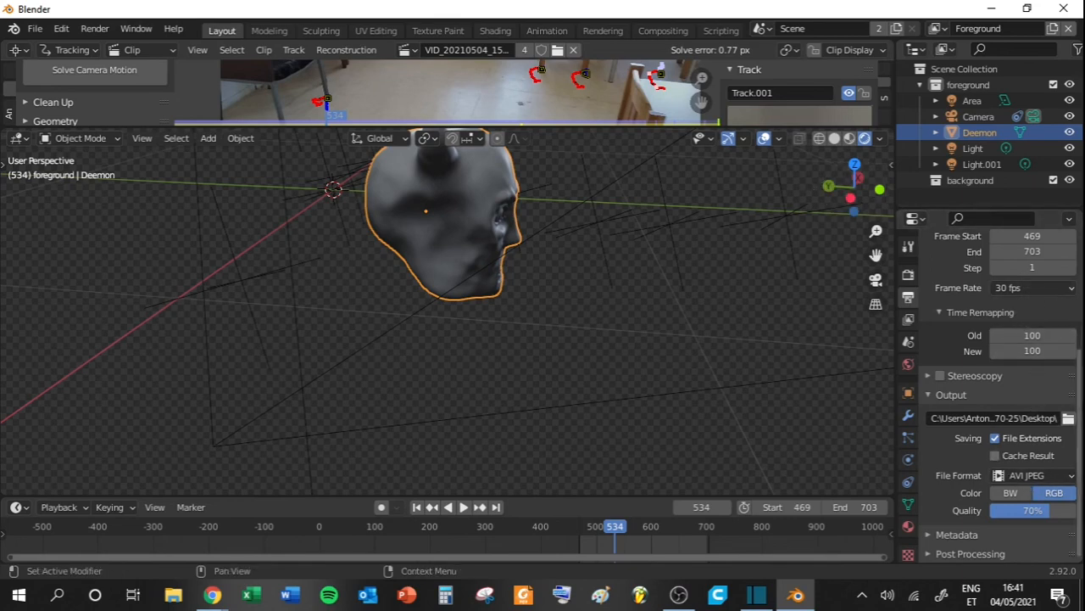
{"action": "left_click", "coordinate": [97, 29]}
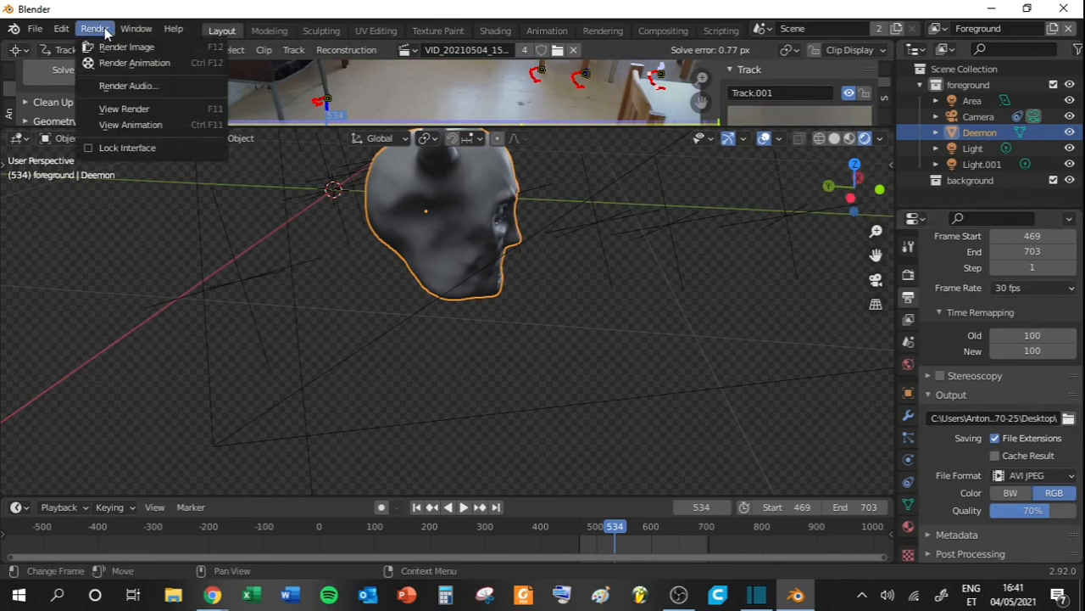
{"action": "left_click", "coordinate": [126, 60]}
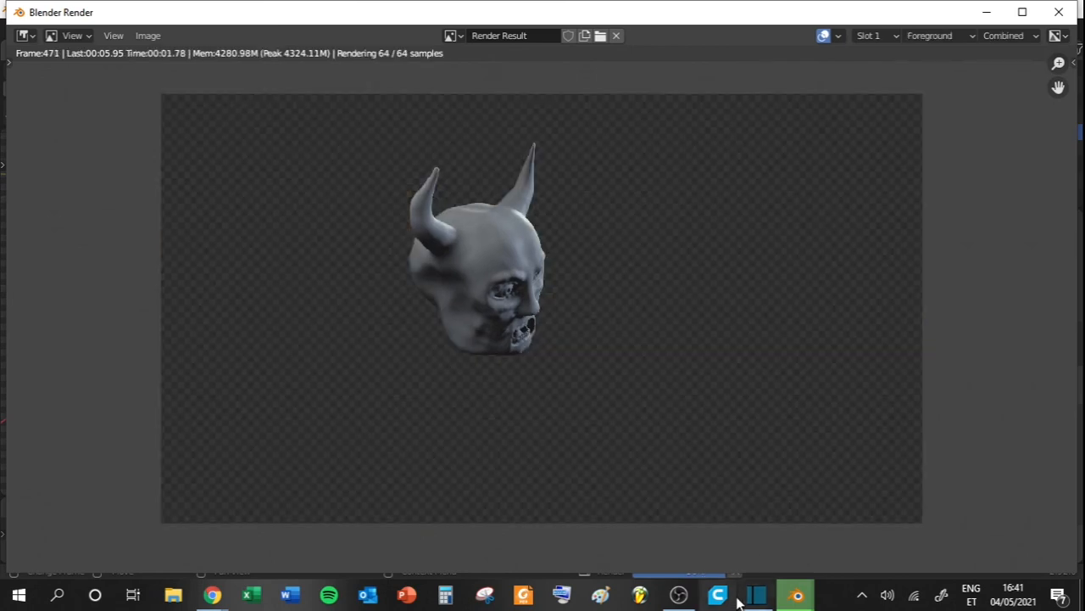
Switch to Shotcut to view its start window and leave it again.
{"action": "mouse_move", "coordinate": [752, 581]}
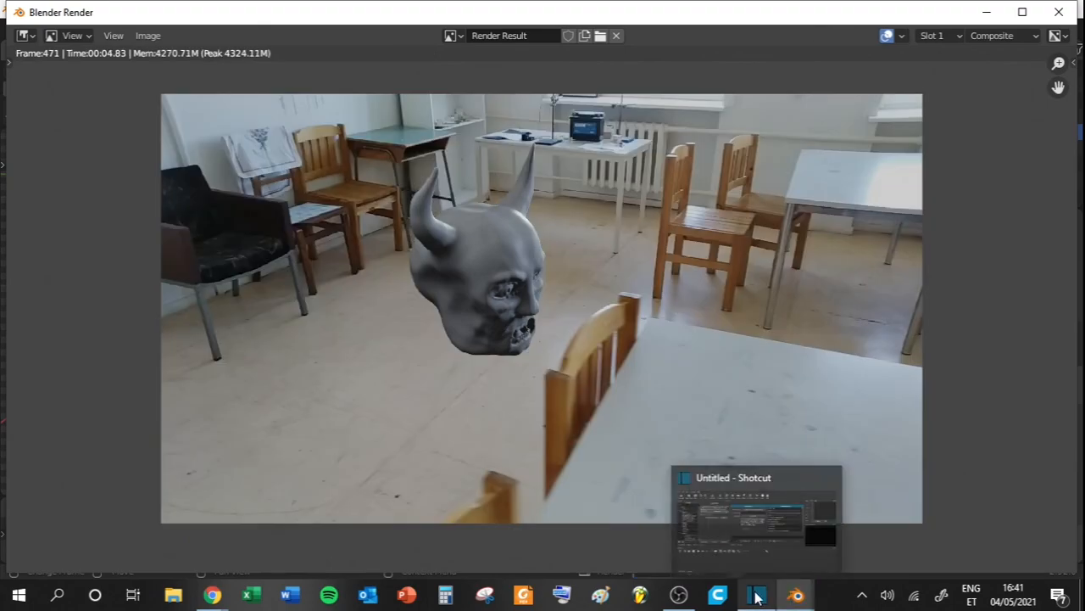
{"action": "left_click", "coordinate": [749, 541]}
{"action": "left_click", "coordinate": [750, 541]}
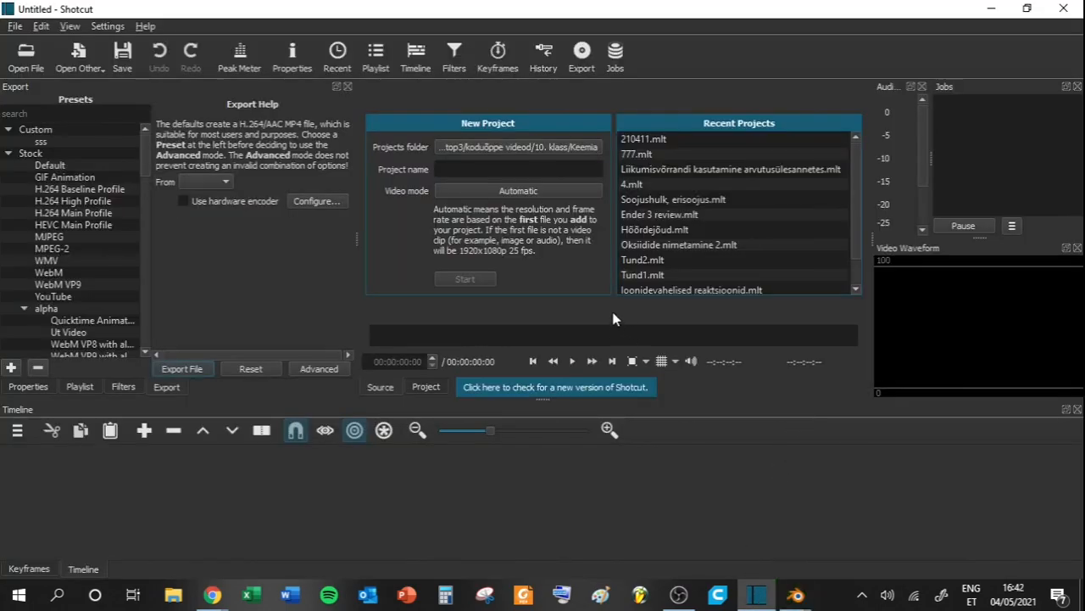
{"action": "key", "text": "alt+Tab"}
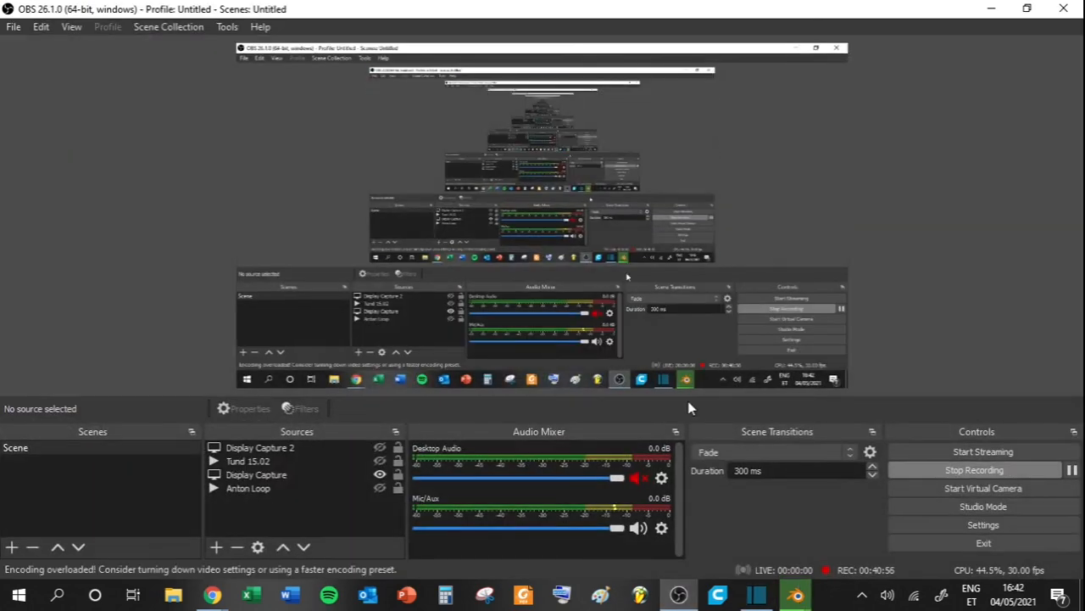
Minimise OBS, open the rendered 0469-0703.avi from the desktop in VLC, and dismiss the privacy dialog to watch it.
{"action": "left_click", "coordinate": [988, 12]}
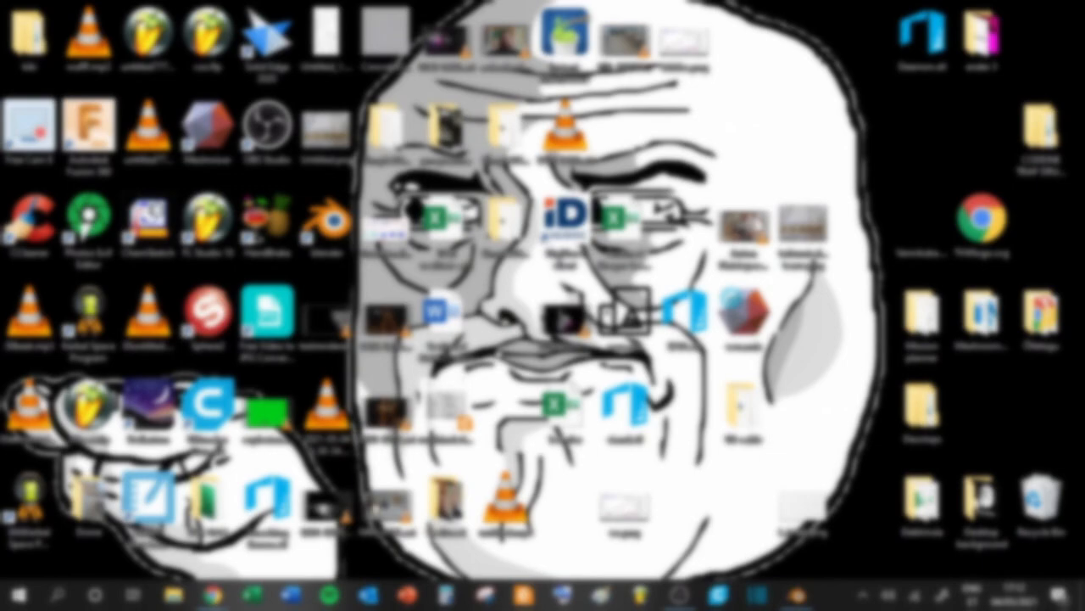
{"action": "double_click", "coordinate": [385, 505]}
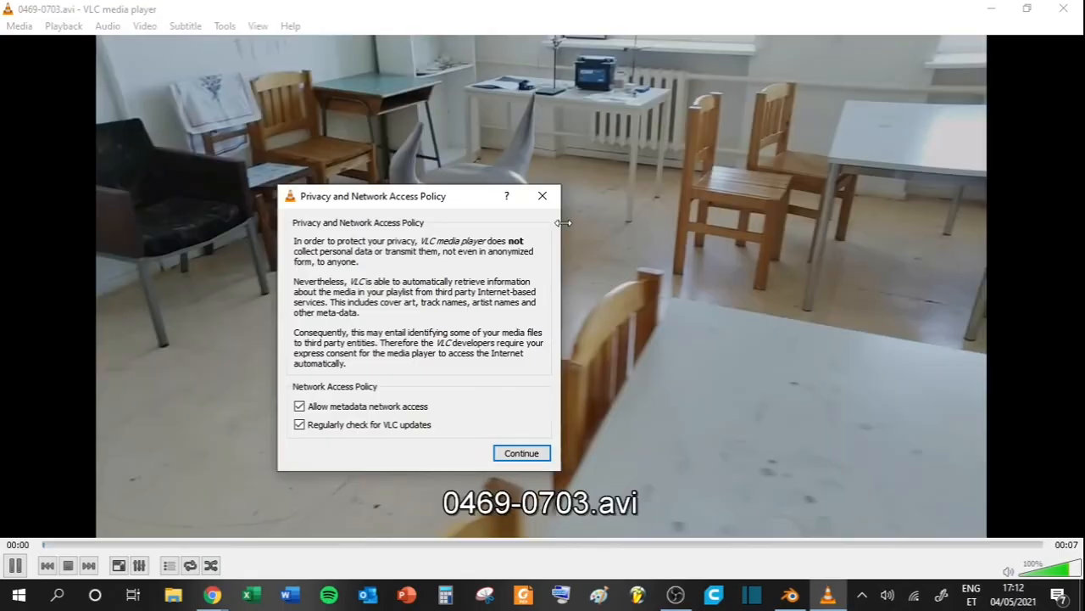
{"action": "left_click", "coordinate": [546, 192]}
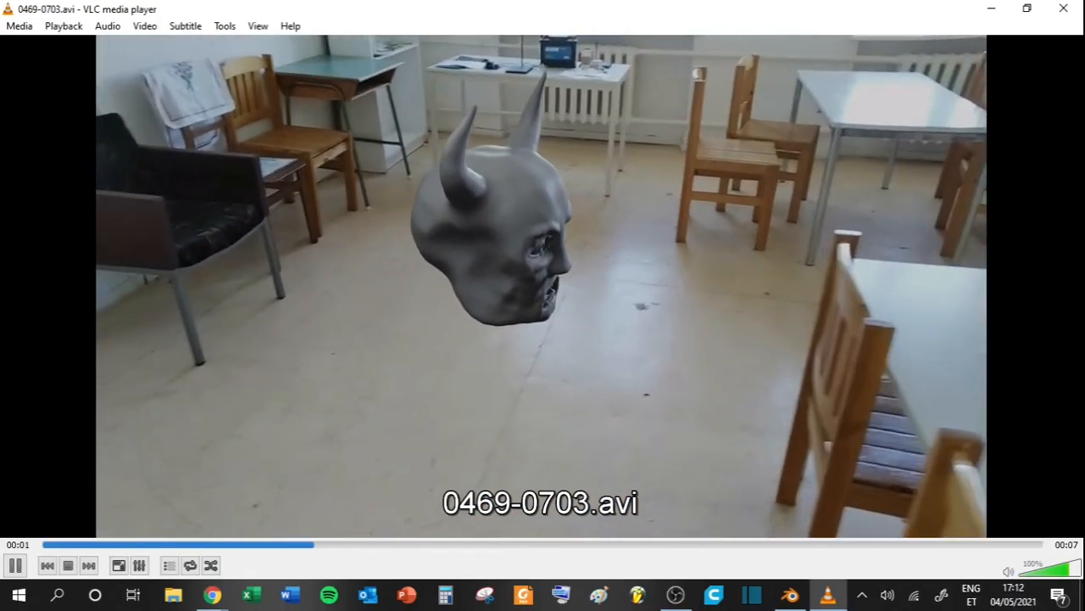